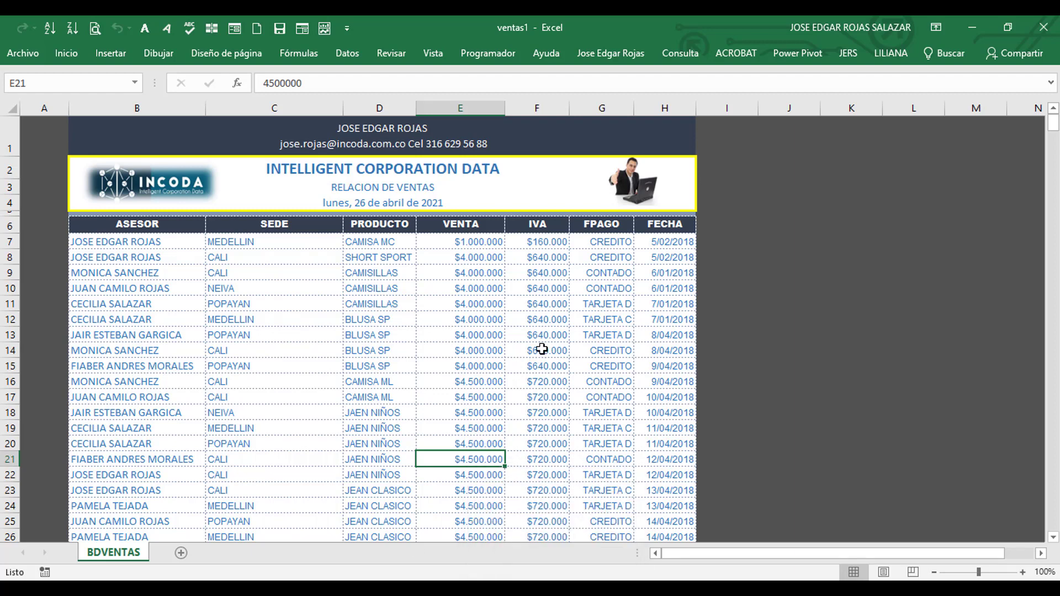
Inspect the IVA formula in F12, the title date formula and the B6:H6 header row
{"action": "left_click", "coordinate": [518, 318]}
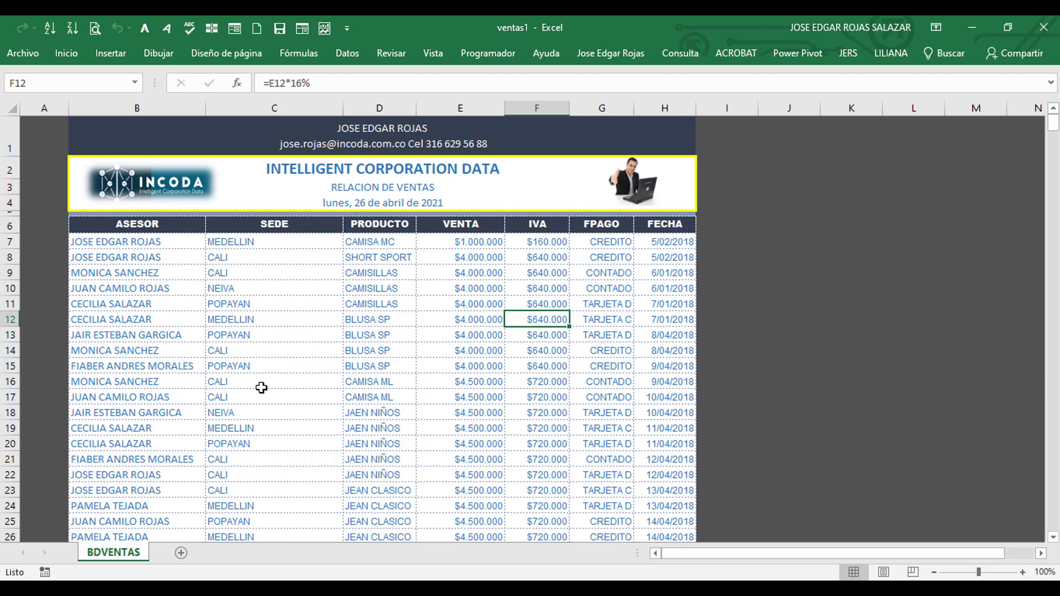
{"action": "left_click", "coordinate": [380, 205]}
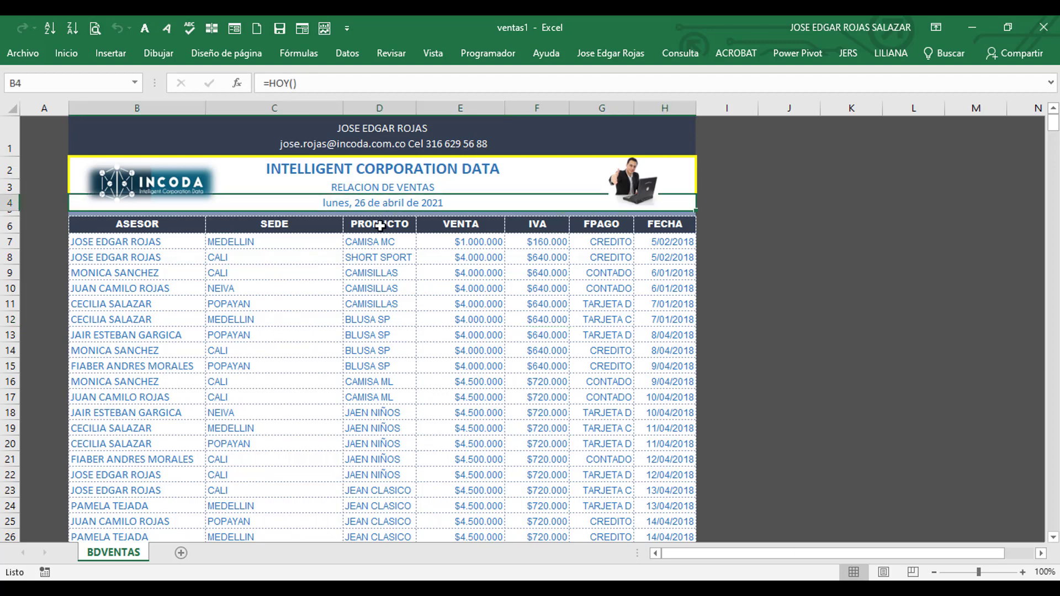
{"action": "left_click", "coordinate": [379, 226]}
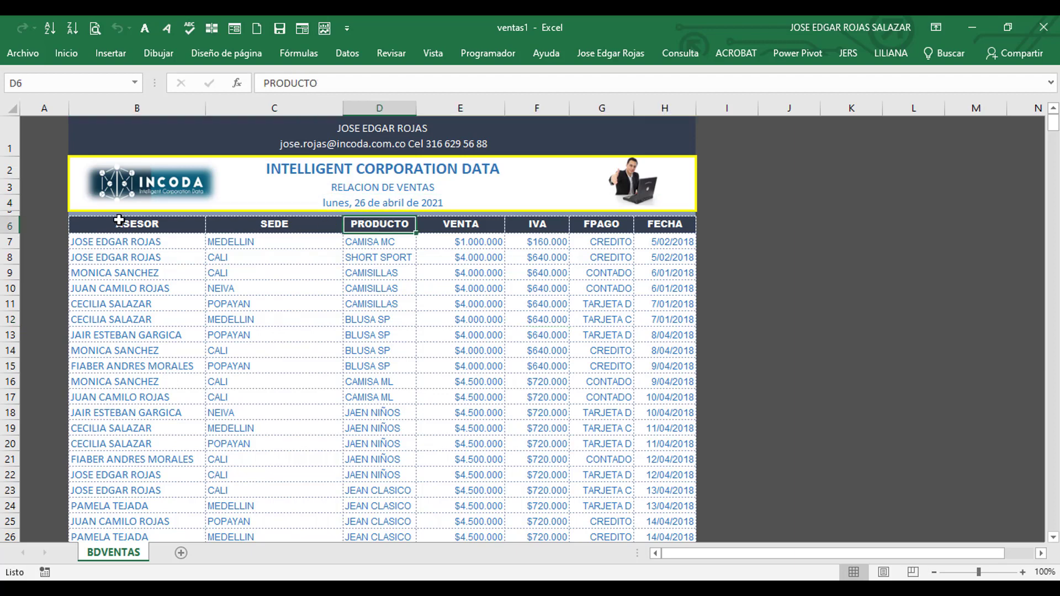
{"action": "left_click", "coordinate": [185, 228]}
{"action": "left_click_drag", "start_coordinate": [185, 228], "coordinate": [647, 234]}
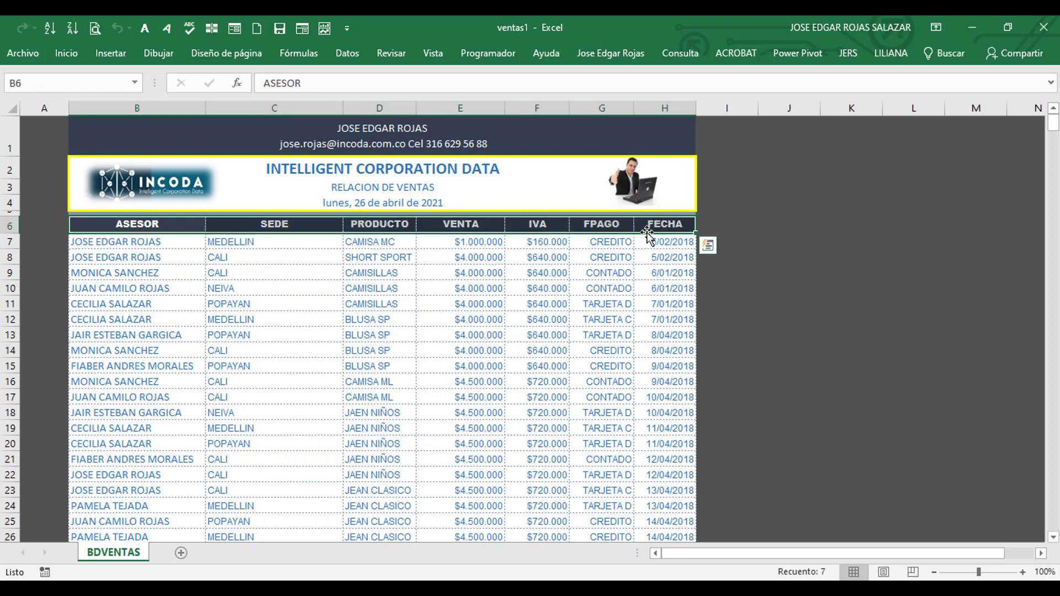
{"action": "left_click", "coordinate": [485, 213]}
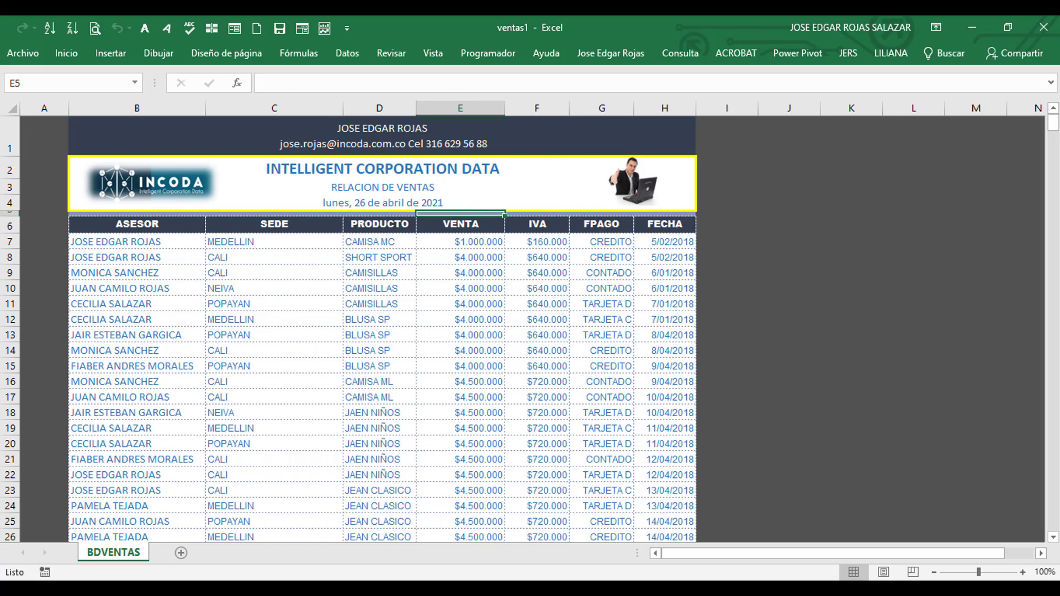
Jump to the end of the sales data and select the empty row B661:H661 beneath it
{"action": "key", "text": "ctrl+End"}
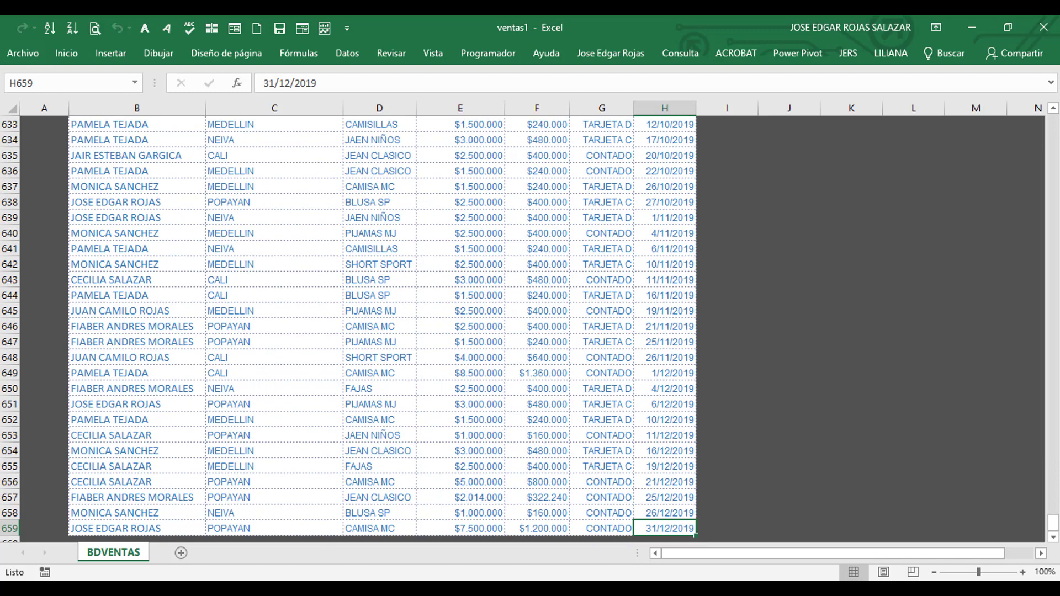
{"action": "scroll", "coordinate": [532, 535], "scroll_direction": "down", "scroll_amount": 3}
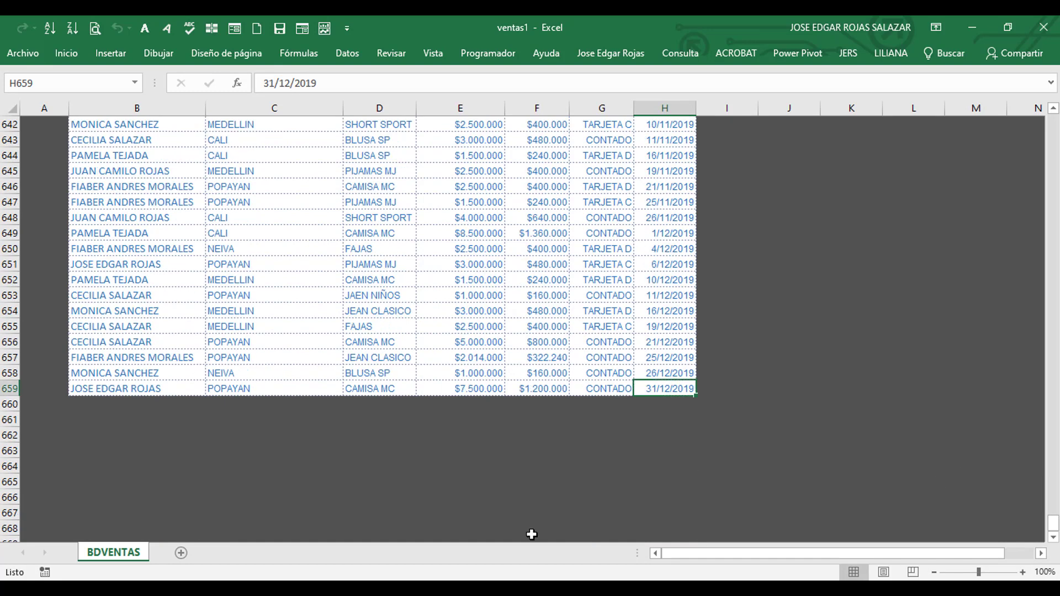
{"action": "left_click", "coordinate": [306, 418]}
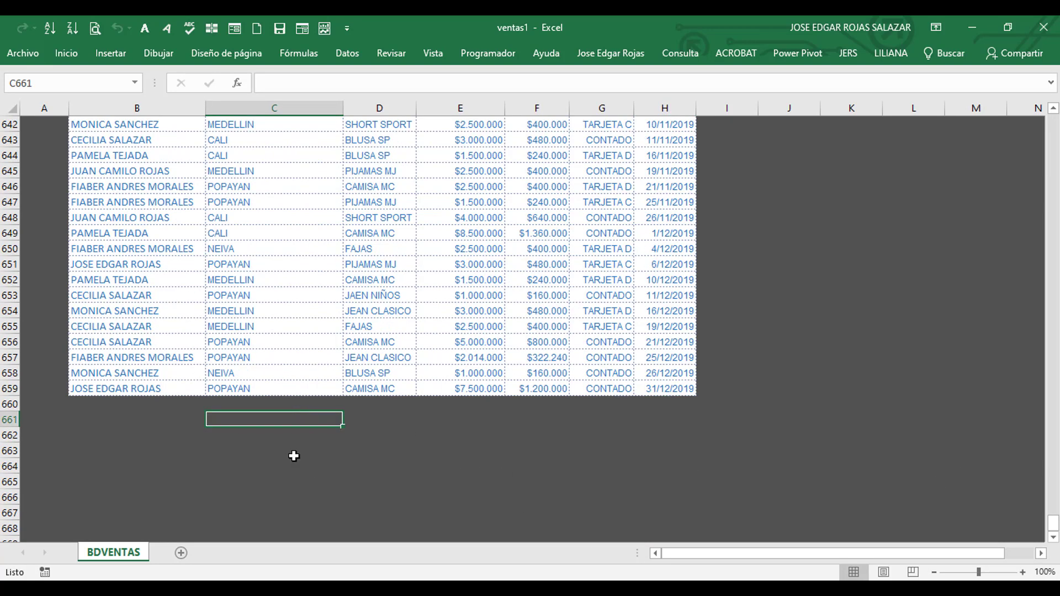
{"action": "left_click", "coordinate": [264, 404]}
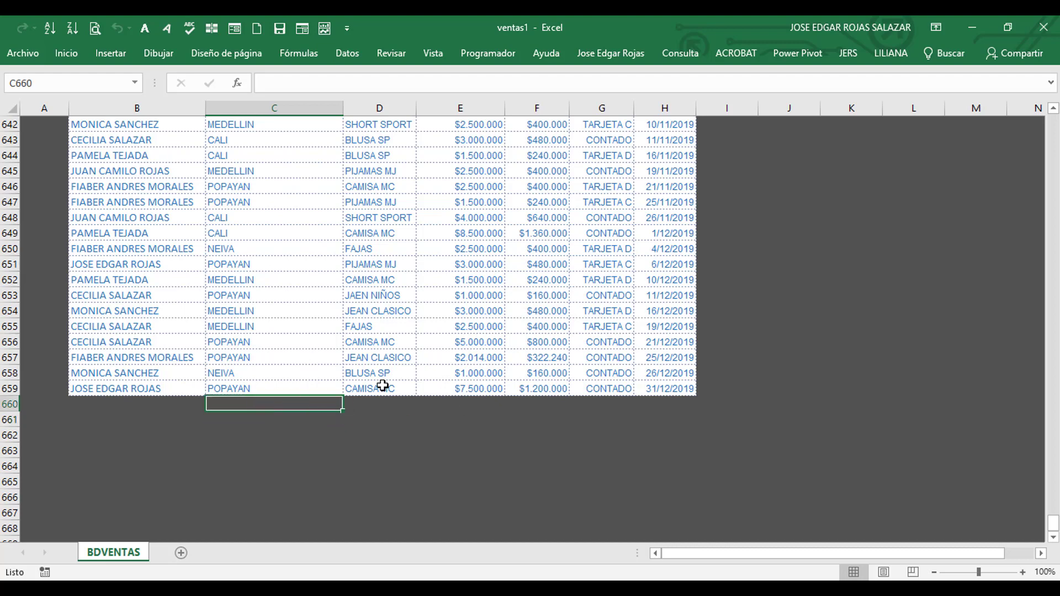
{"action": "left_click", "coordinate": [103, 402]}
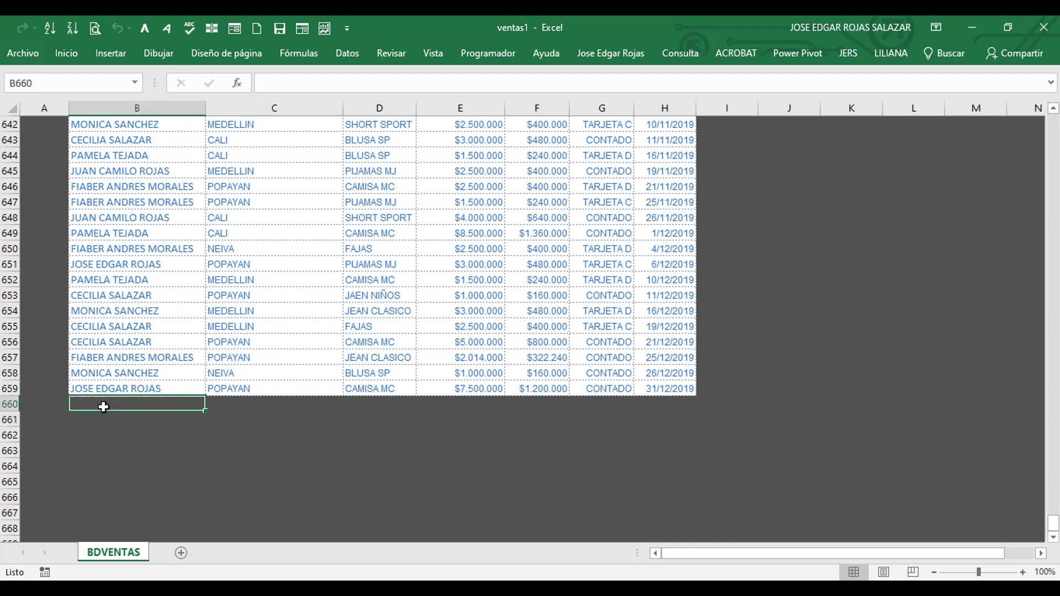
{"action": "left_click", "coordinate": [102, 419]}
{"action": "left_click_drag", "start_coordinate": [303, 417], "coordinate": [683, 418]}
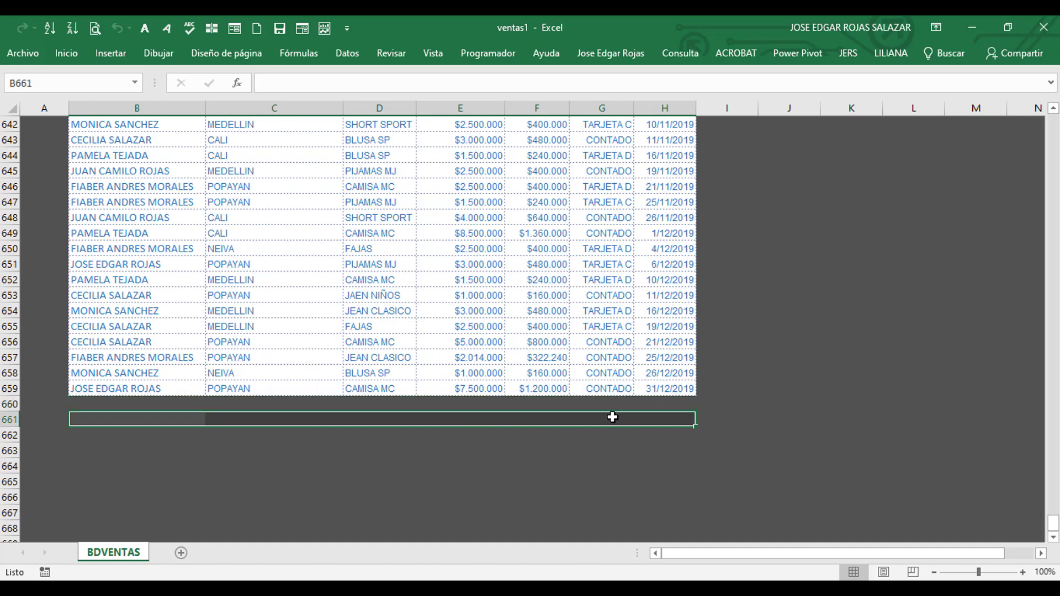
{"action": "scroll", "coordinate": [545, 371], "scroll_direction": "up", "scroll_amount": 9}
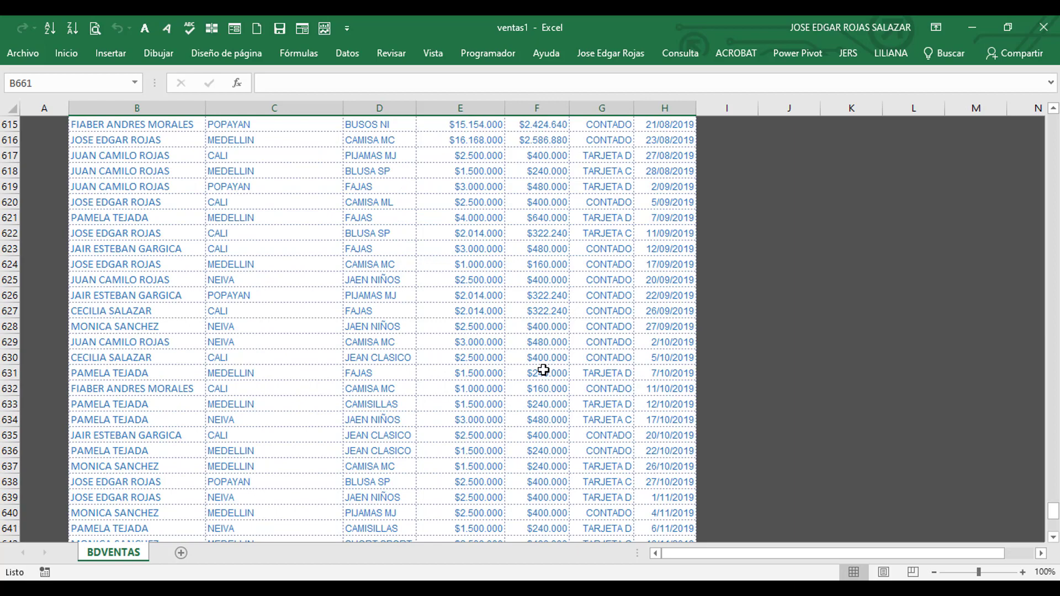
Return to the top and go through cells in each table column, ASESOR to date
{"action": "key", "text": "ctrl+Home"}
{"action": "left_click", "coordinate": [202, 335]}
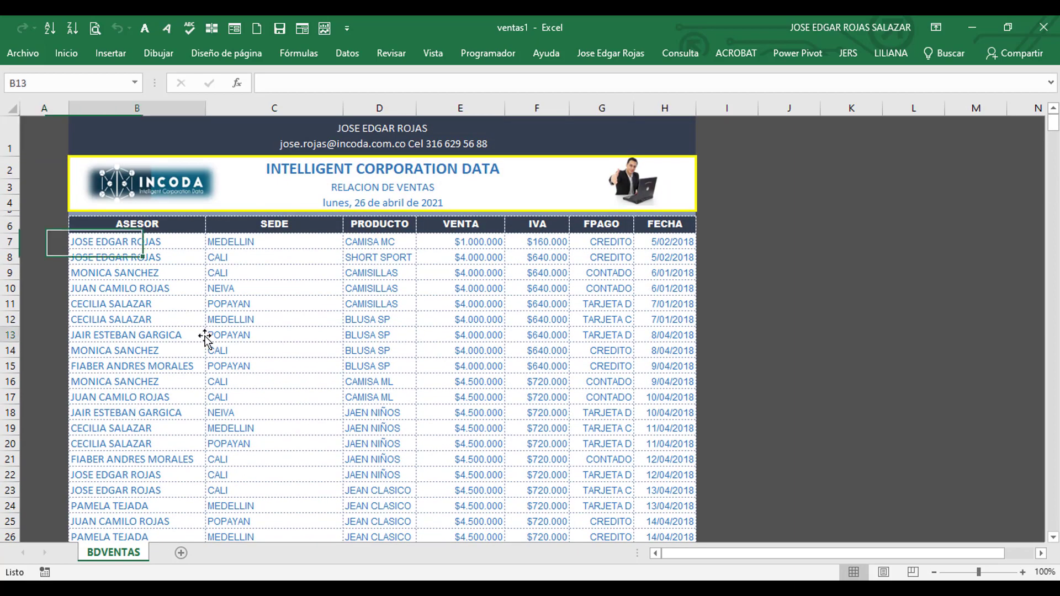
{"action": "left_click", "coordinate": [142, 272]}
{"action": "left_click", "coordinate": [293, 243]}
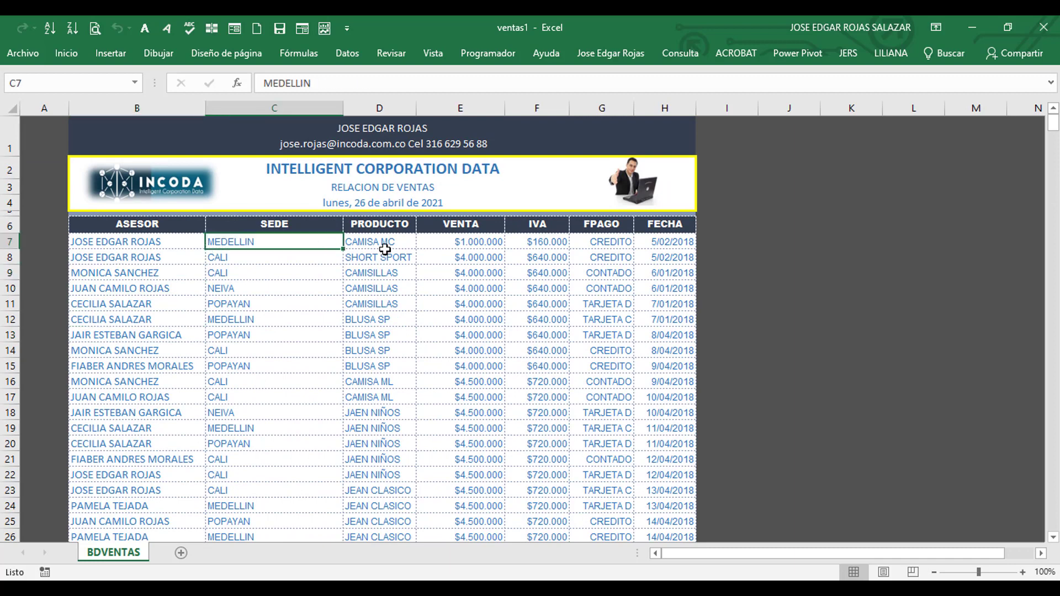
{"action": "left_click", "coordinate": [385, 256]}
{"action": "left_click", "coordinate": [465, 257]}
{"action": "left_click", "coordinate": [533, 257]}
{"action": "left_click", "coordinate": [617, 273]}
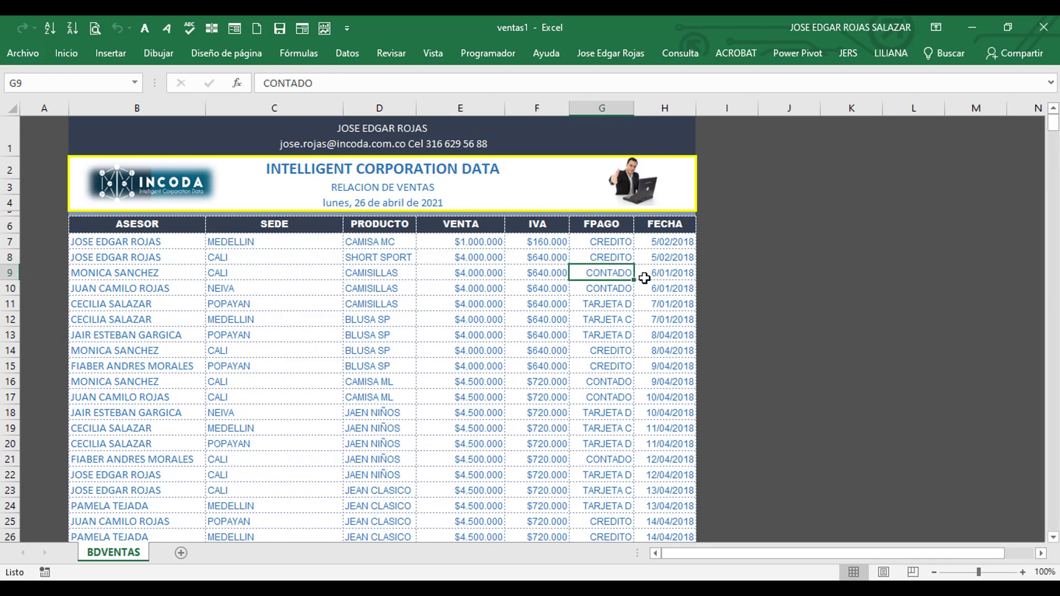
{"action": "left_click", "coordinate": [645, 276]}
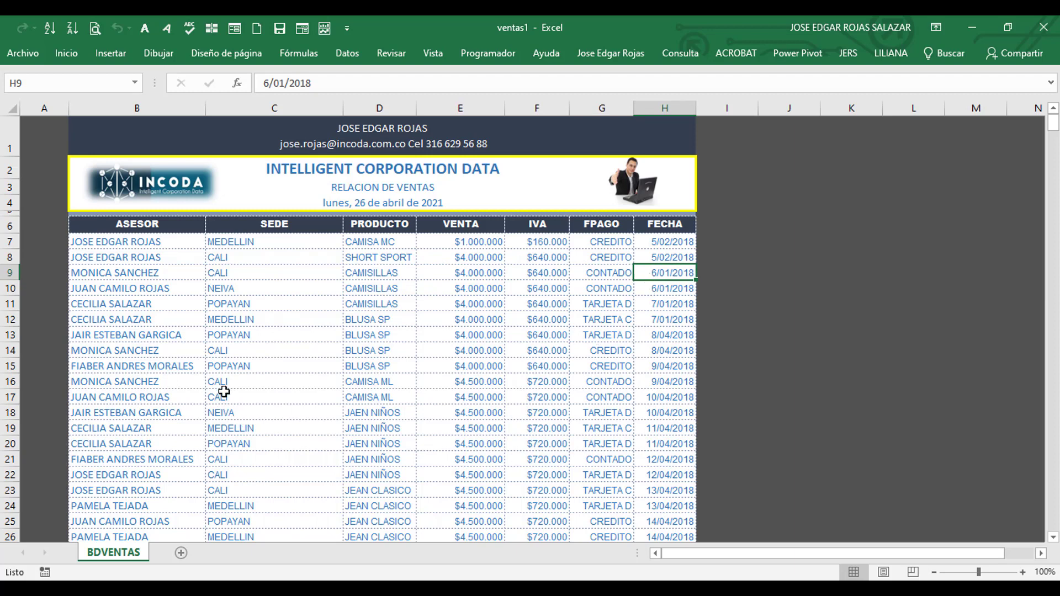
Select the BLUSA SP cell D13, the advisor name in B10 and the POPAYAN cell C11
{"action": "left_click", "coordinate": [388, 335]}
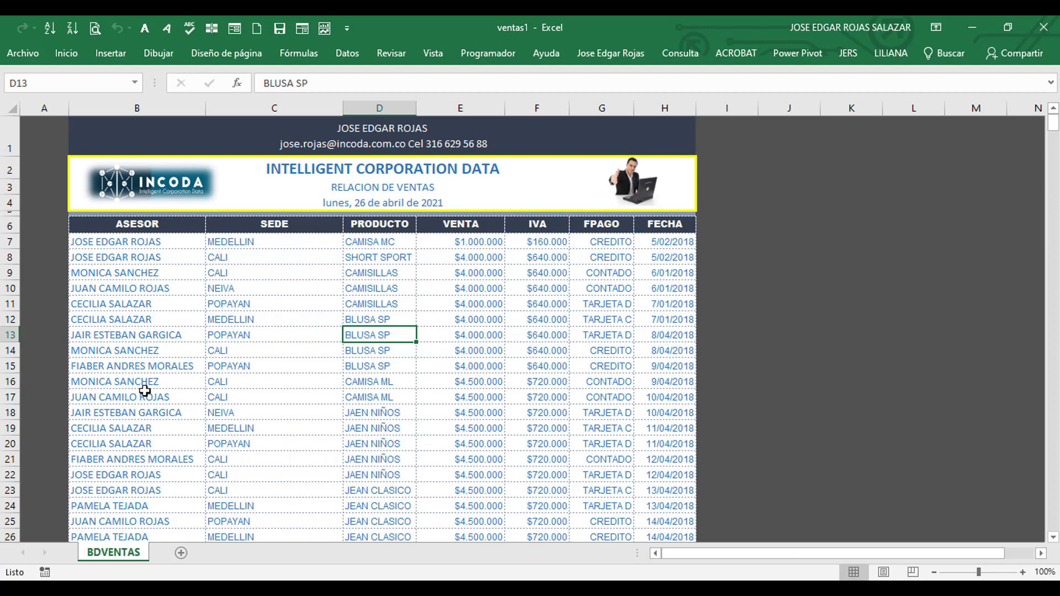
{"action": "left_click", "coordinate": [135, 294]}
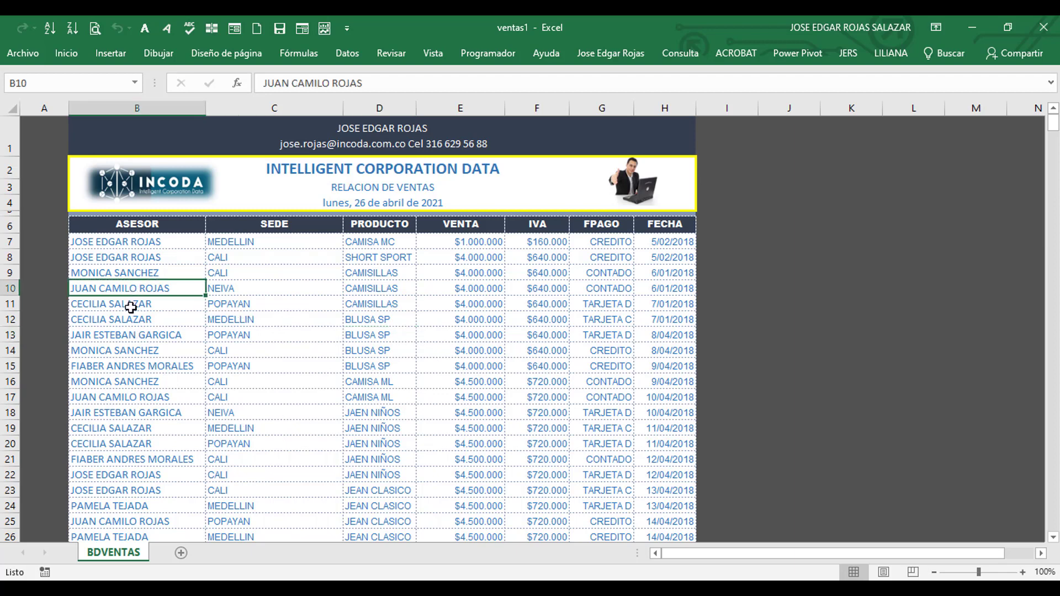
{"action": "left_click", "coordinate": [270, 304]}
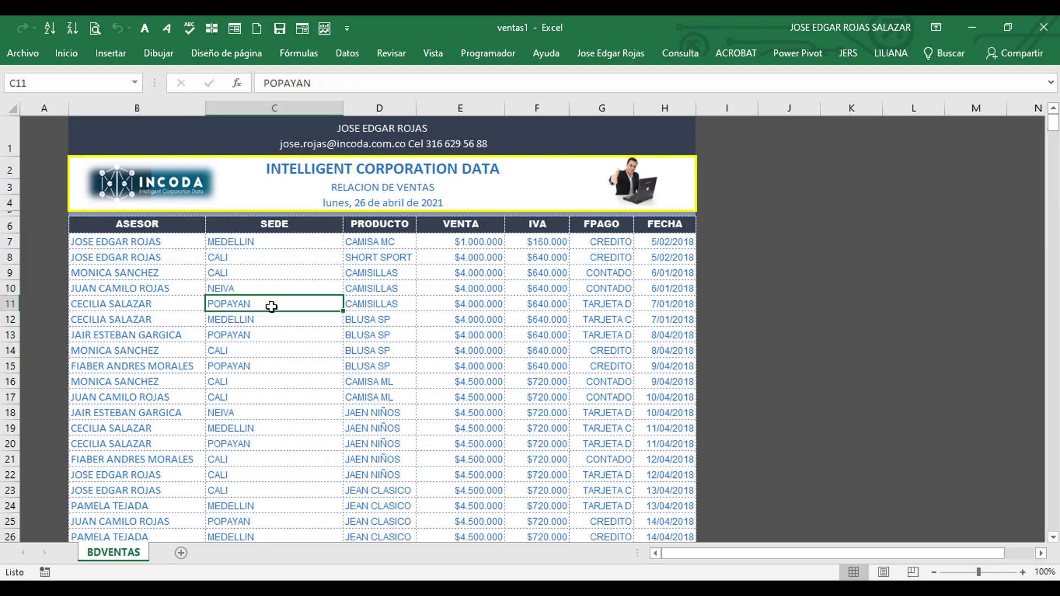
{"action": "left_click", "coordinate": [171, 289]}
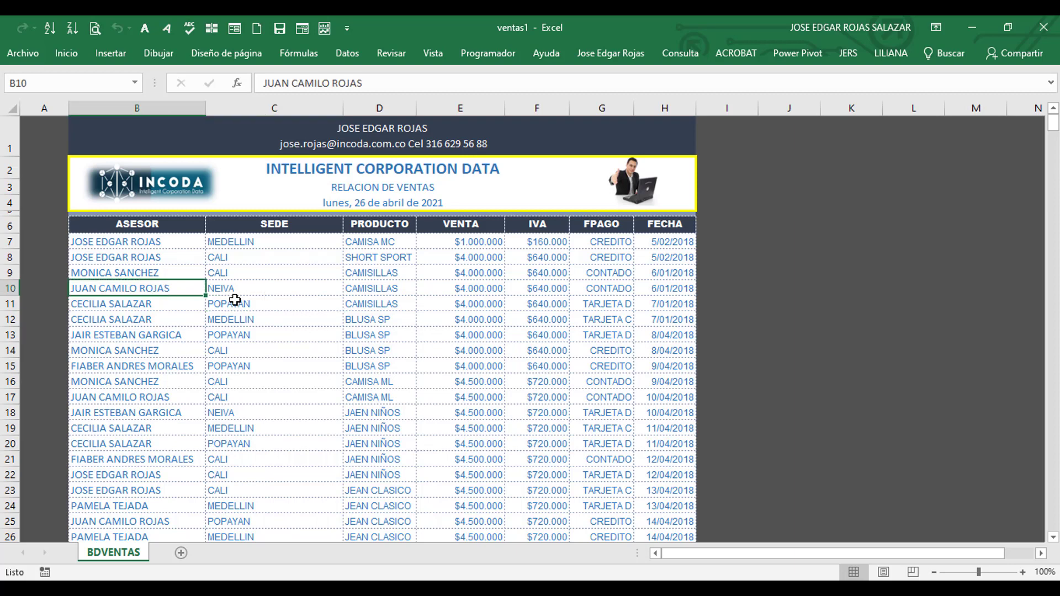
Turn on filtering with Ctrl+Shift+L and filter ASESOR to a single advisor
{"action": "key", "text": "ctrl+shift+l"}
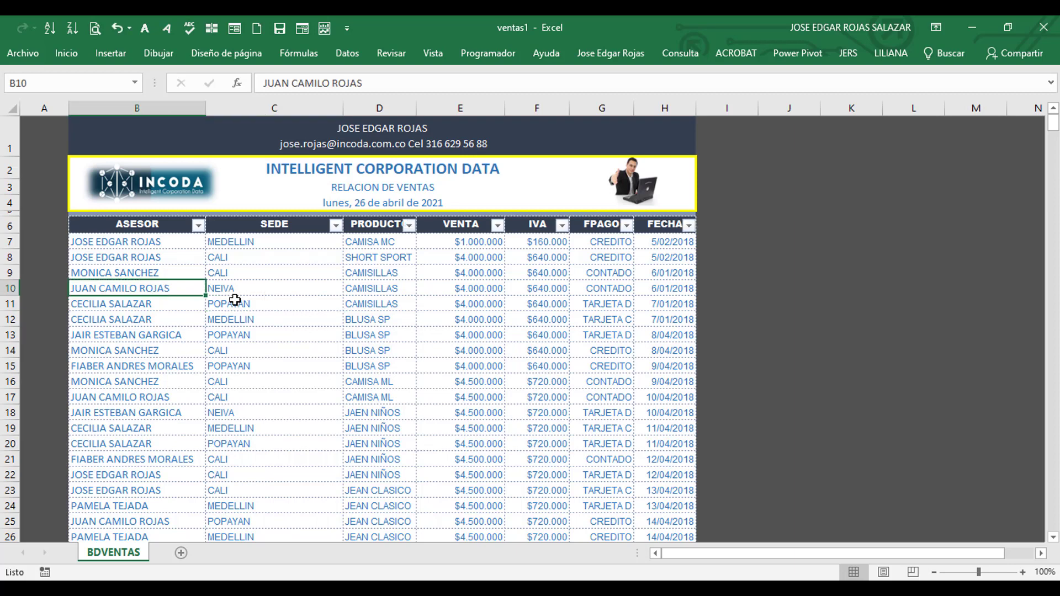
{"action": "left_click", "coordinate": [198, 225]}
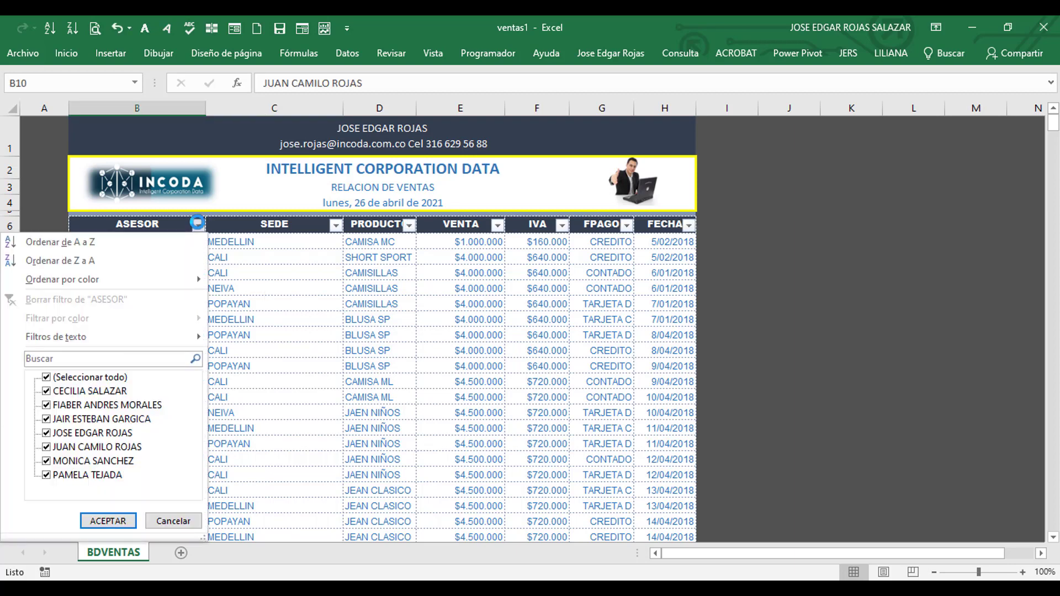
{"action": "left_click", "coordinate": [54, 378]}
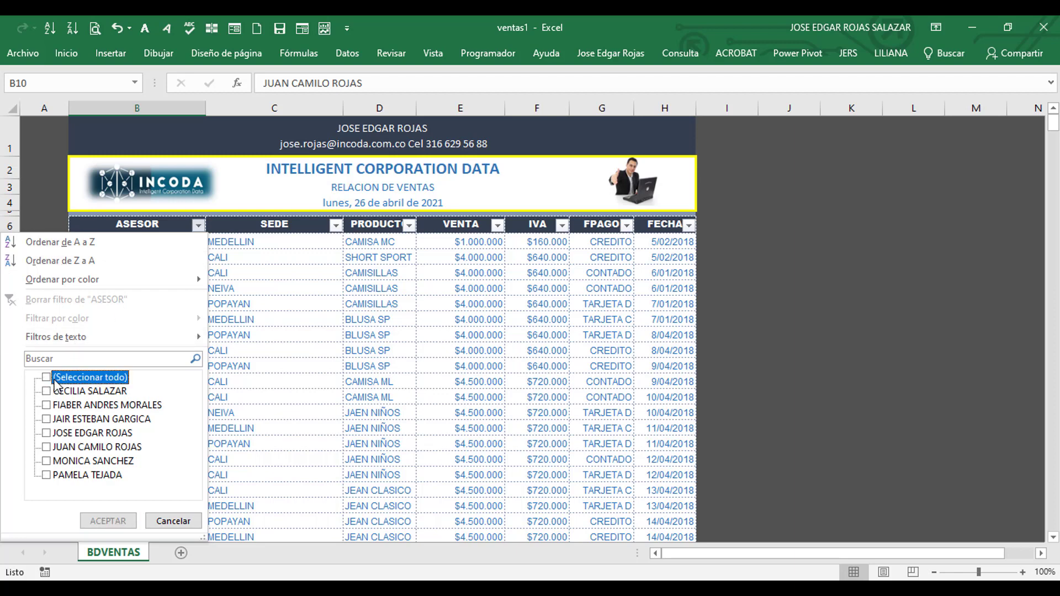
{"action": "left_click", "coordinate": [47, 448]}
{"action": "left_click", "coordinate": [108, 520]}
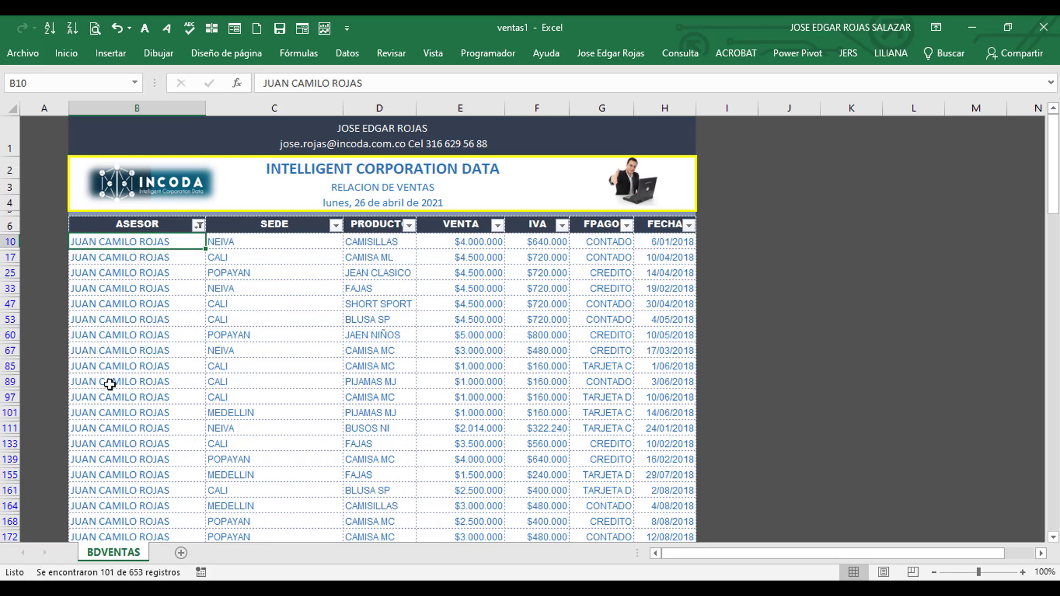
Filter SEDE to POPAYAN, then select the 27 remaining VENTA values to see their $85.584.000 total
{"action": "left_click", "coordinate": [252, 304]}
{"action": "left_click", "coordinate": [335, 225]}
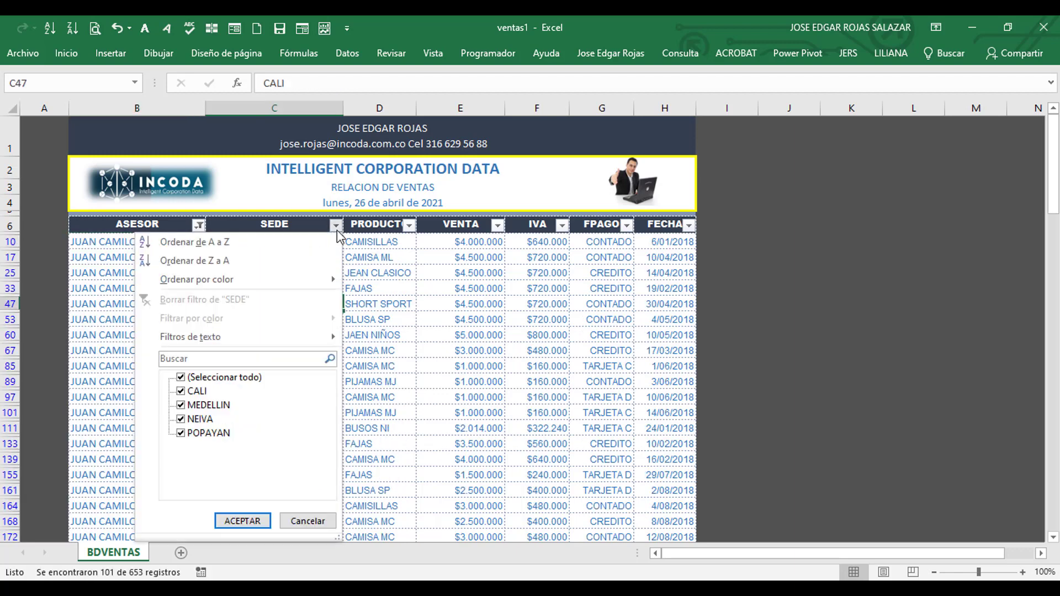
{"action": "left_click", "coordinate": [180, 378]}
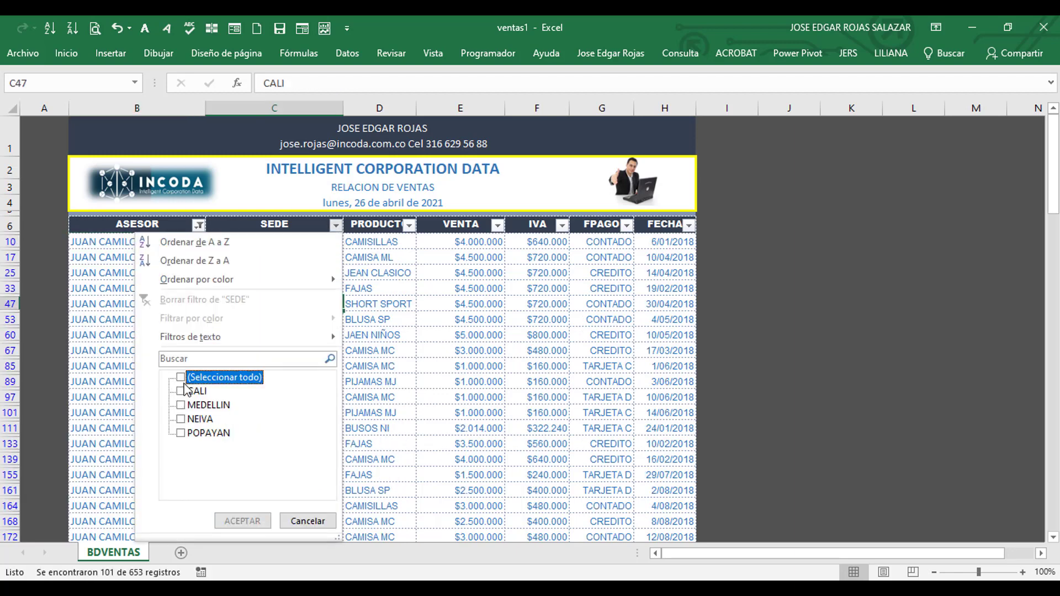
{"action": "left_click", "coordinate": [191, 433]}
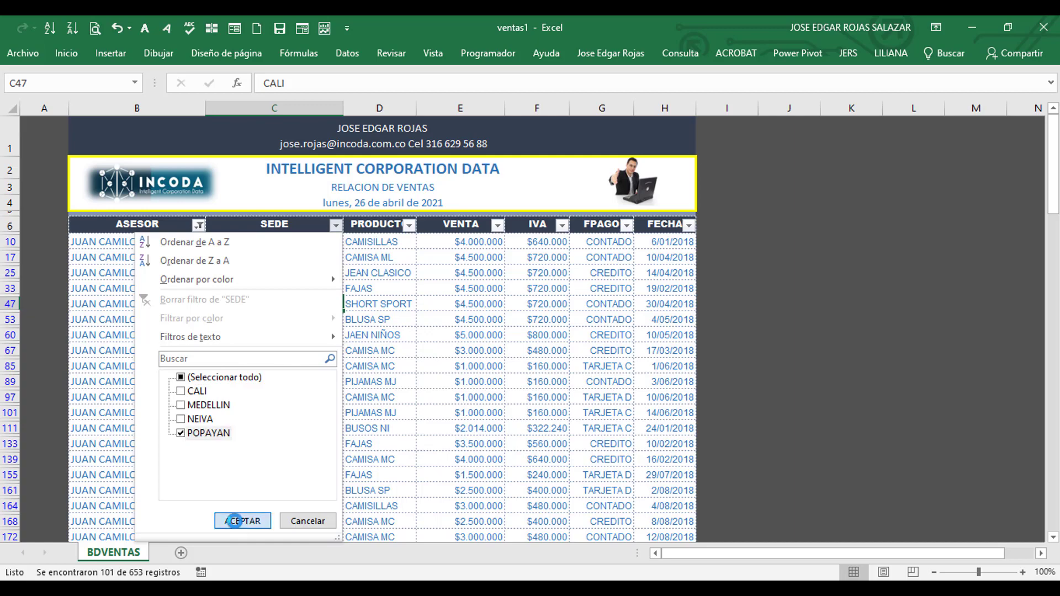
{"action": "left_click", "coordinate": [241, 520]}
{"action": "scroll", "coordinate": [255, 414], "scroll_direction": "down", "scroll_amount": 3}
{"action": "scroll", "coordinate": [254, 421], "scroll_direction": "up", "scroll_amount": 3}
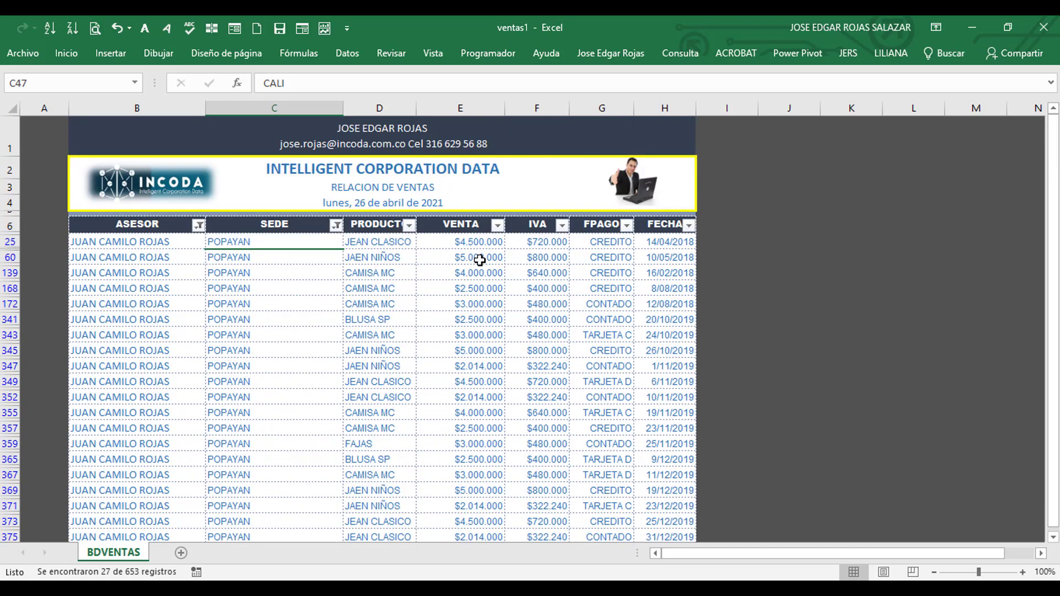
{"action": "left_click_drag", "start_coordinate": [471, 242], "coordinate": [474, 522]}
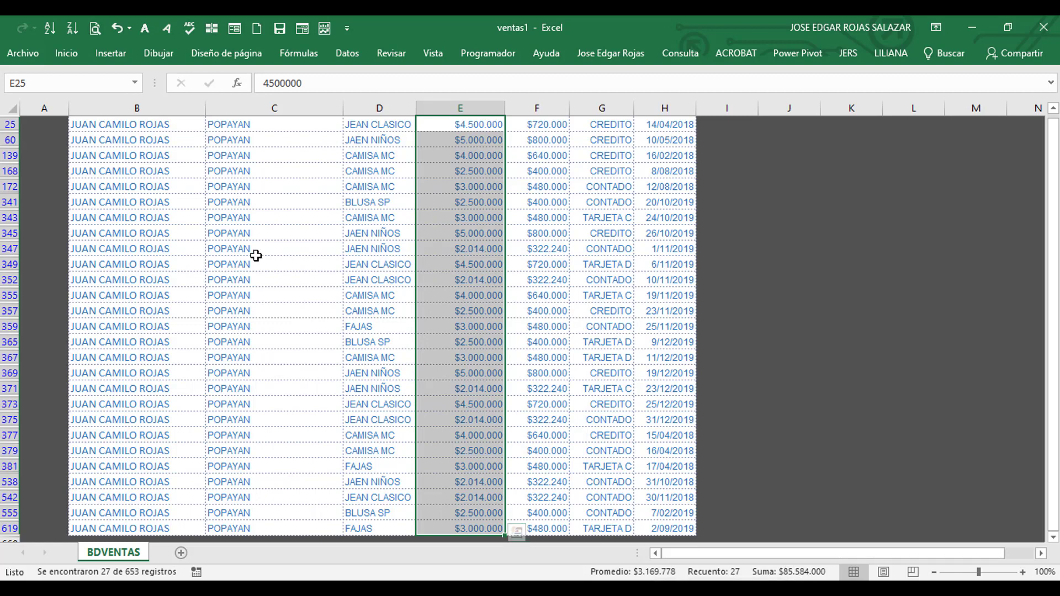
From a POPAYAN cell inside the table, toggle the AutoFilter off with Ctrl+Shift+L
{"action": "scroll", "coordinate": [253, 257], "scroll_direction": "up", "scroll_amount": 2}
{"action": "left_click", "coordinate": [320, 312]}
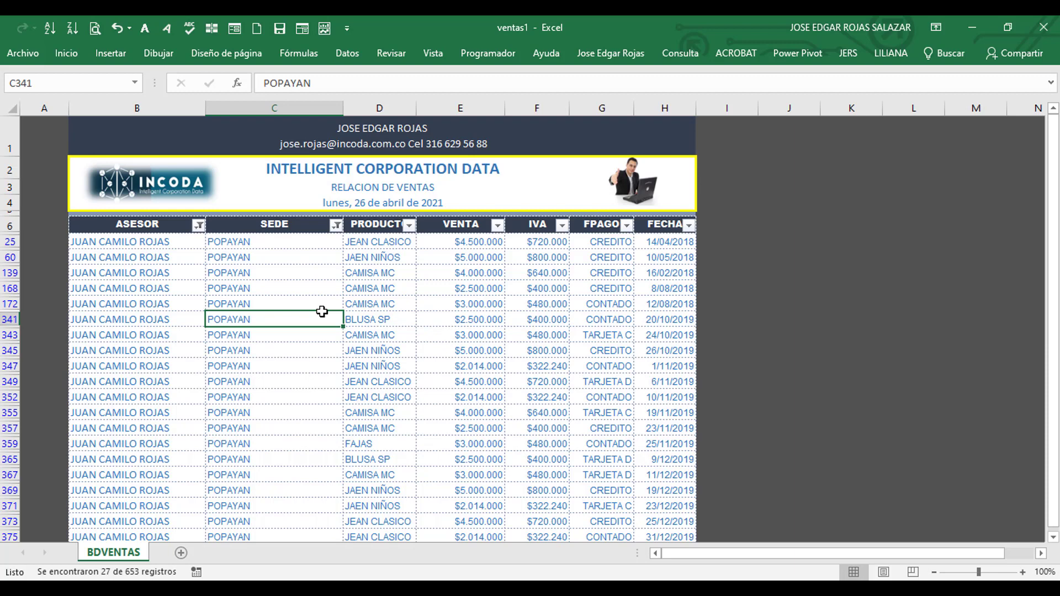
{"action": "key", "text": "ctrl+shift+l"}
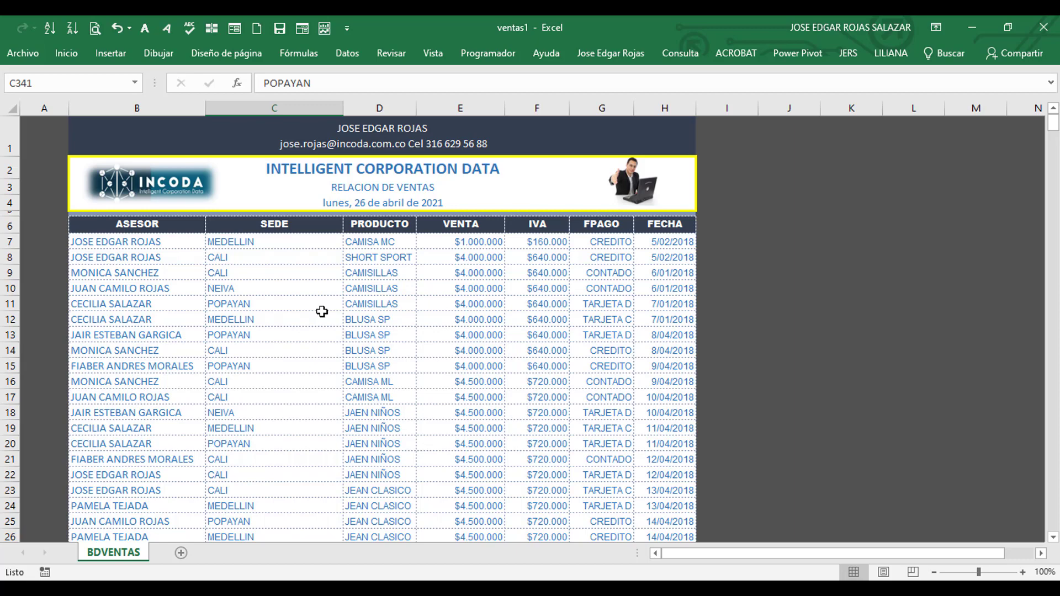
Point out product and city entries in the sales table, then add the new sheet Hoja1
{"action": "scroll", "coordinate": [337, 337], "scroll_direction": "down", "scroll_amount": 2}
{"action": "scroll", "coordinate": [386, 362], "scroll_direction": "down", "scroll_amount": 3}
{"action": "scroll", "coordinate": [388, 365], "scroll_direction": "up", "scroll_amount": 5}
{"action": "left_click", "coordinate": [385, 366]}
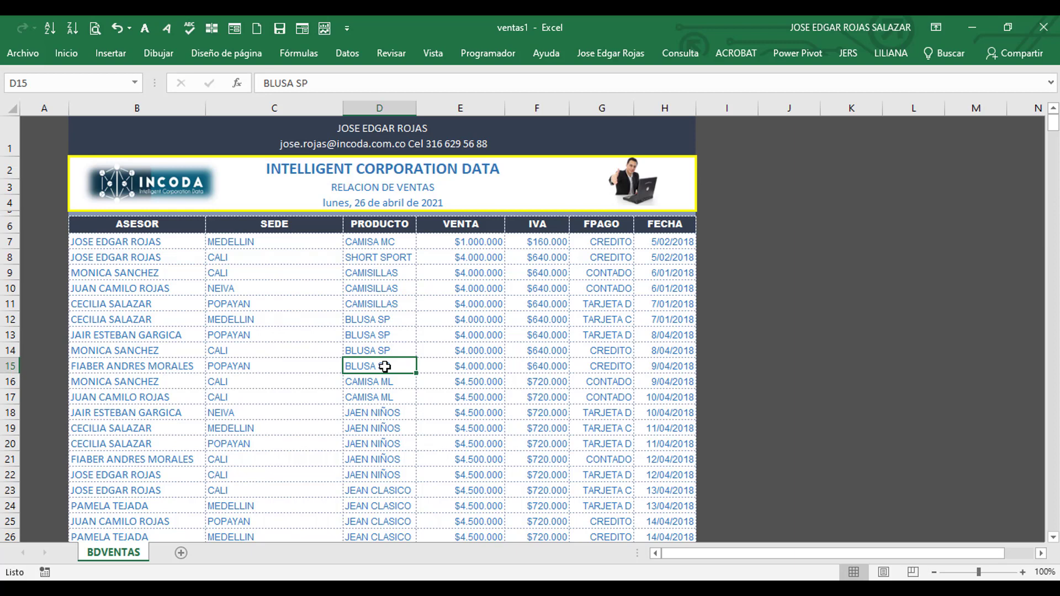
{"action": "left_click", "coordinate": [375, 336]}
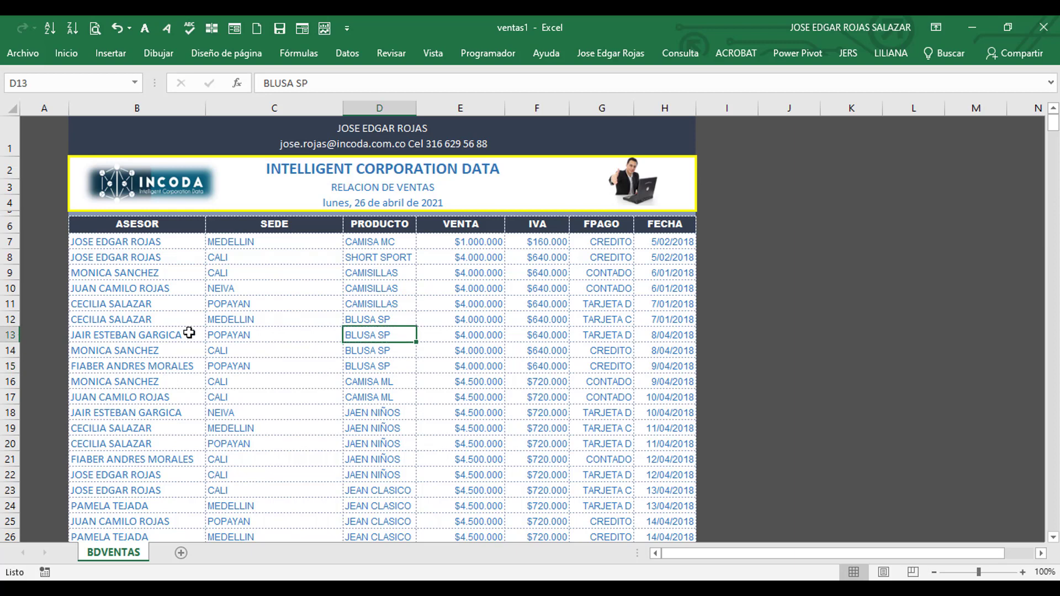
{"action": "left_click", "coordinate": [246, 335]}
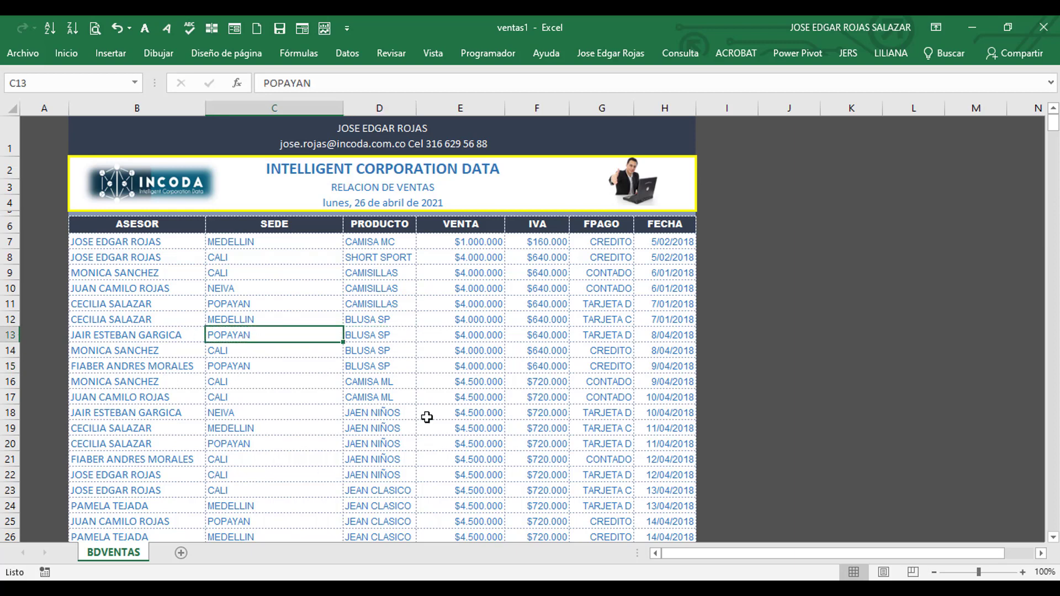
{"action": "left_click", "coordinate": [181, 552]}
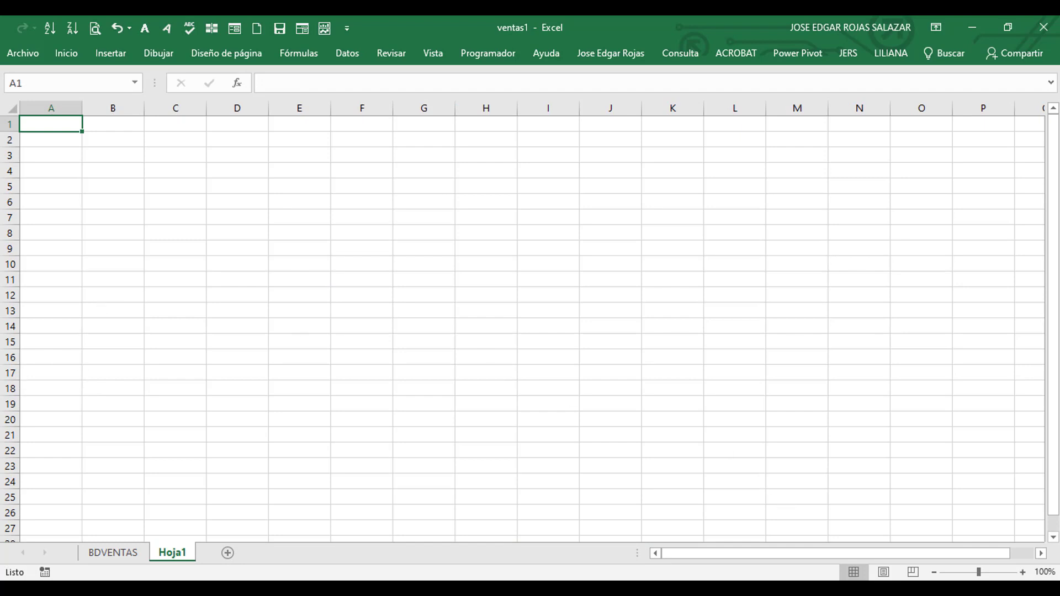
Zoom to 154%, enter '1. los rangos se amplian automaticamente' in B2, then go to the last BDVENTAS row
{"action": "left_click_drag", "start_coordinate": [984, 577], "coordinate": [991, 577]}
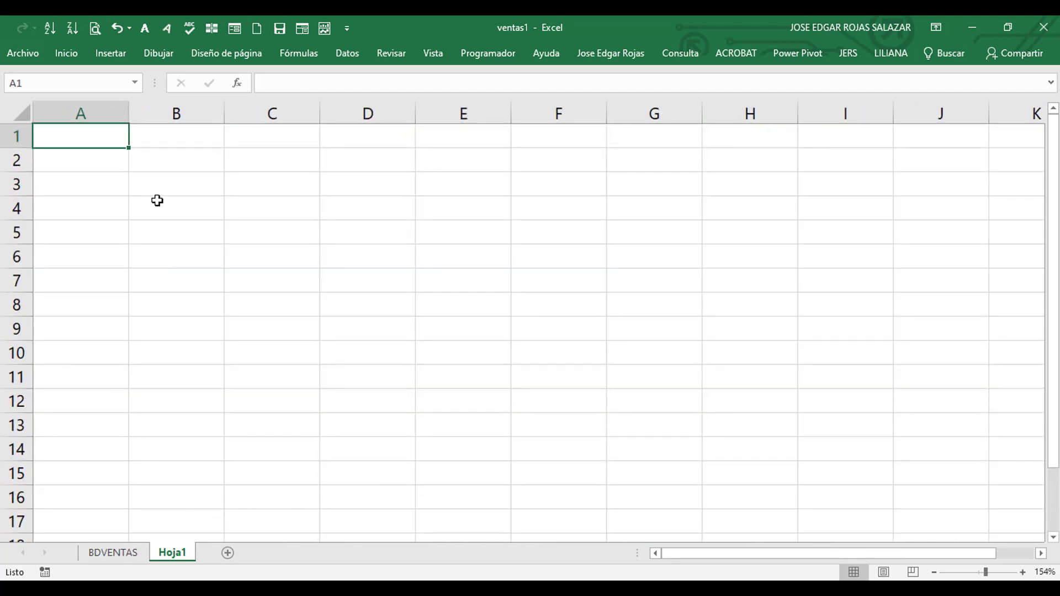
{"action": "left_click", "coordinate": [177, 167]}
{"action": "type", "text": "1."}
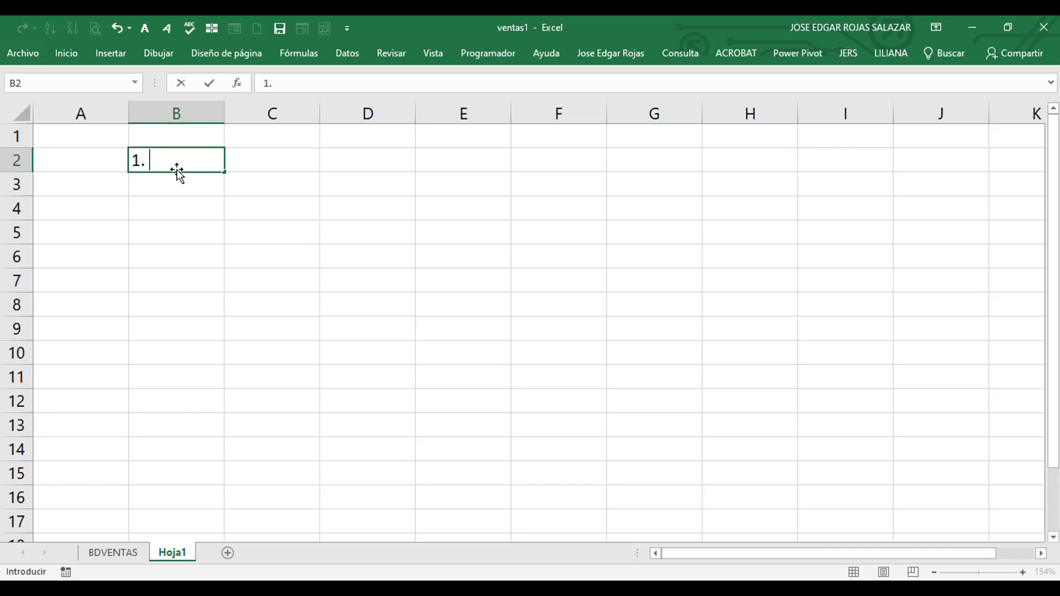
{"action": "type", "text": " los rangos"}
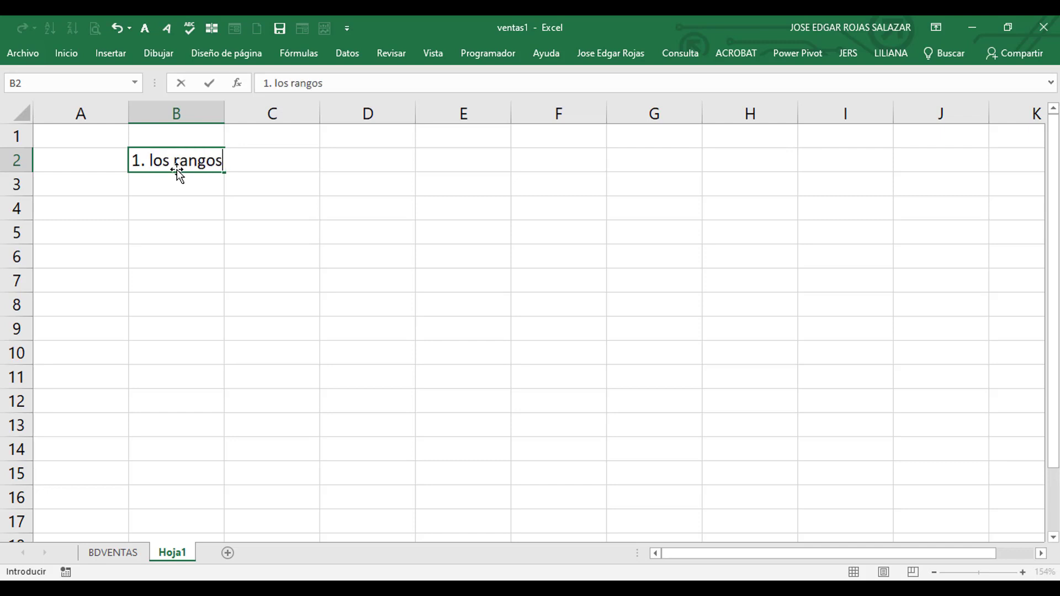
{"action": "type", "text": " se aplian"}
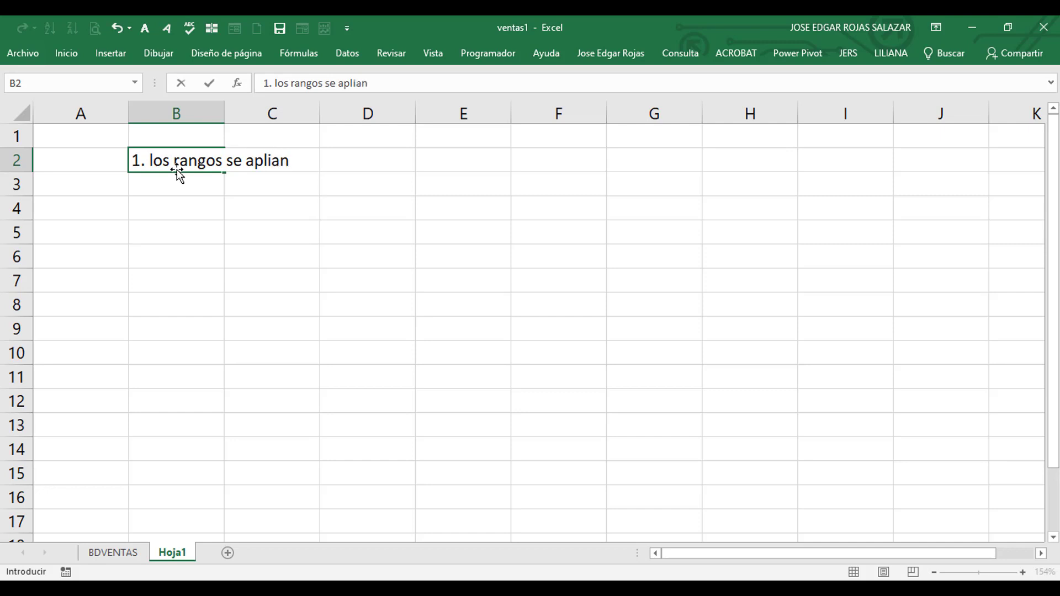
{"action": "key", "text": "BackSpace"}
{"action": "key", "text": "BackSpace"}
{"action": "key", "text": "BackSpace"}
{"action": "key", "text": "BackSpace"}
{"action": "key", "text": "BackSpace"}
{"action": "type", "text": "mplian a"}
{"action": "key", "text": "Home"}
{"action": "key", "text": "ctrl+Right"}
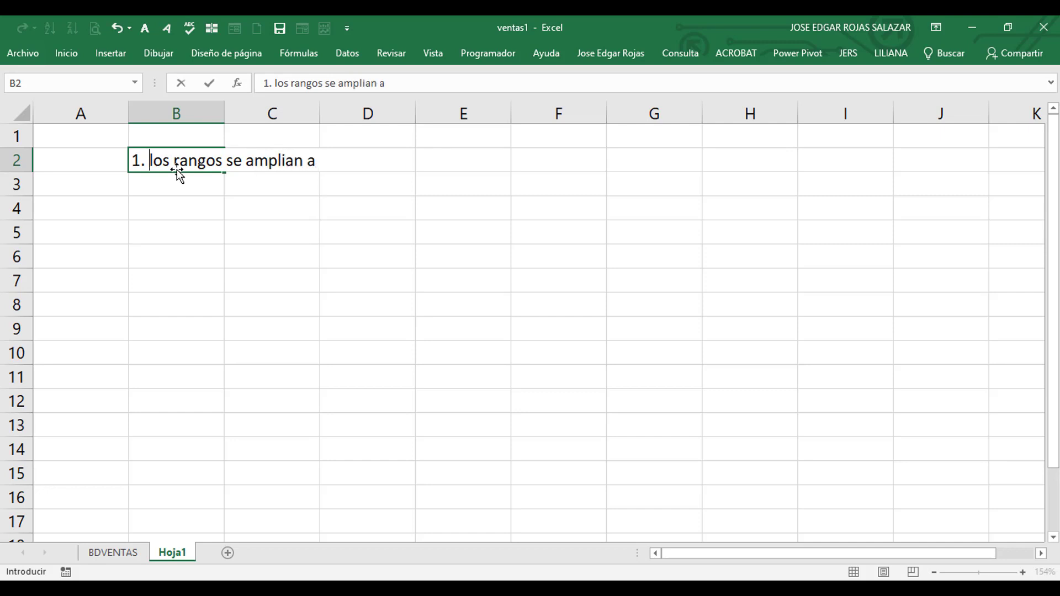
{"action": "key", "text": "End"}
{"action": "type", "text": "utomaticam"}
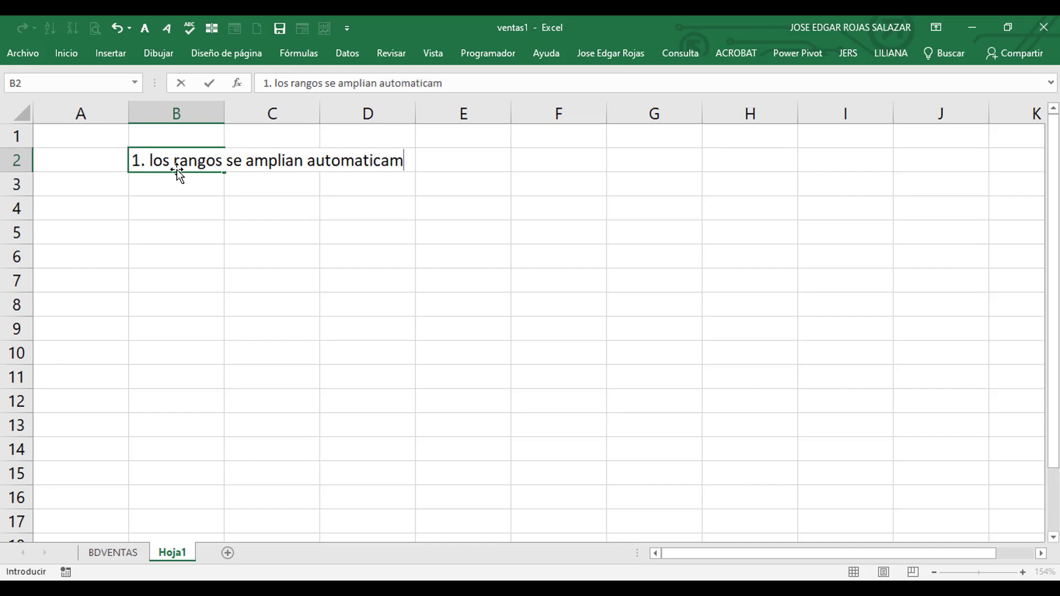
{"action": "type", "text": "ente"}
{"action": "key", "text": "Return"}
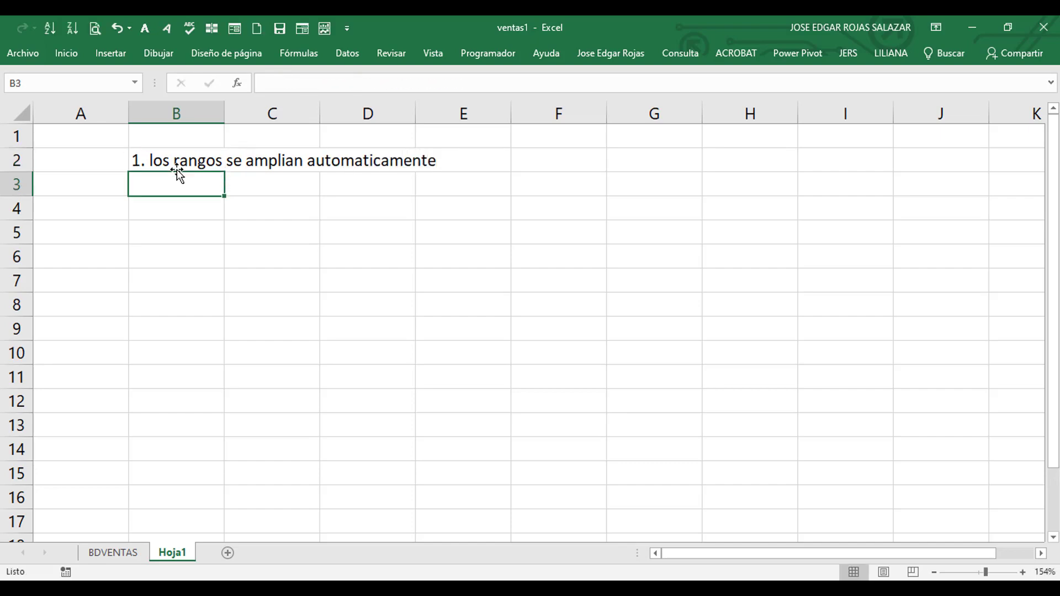
{"action": "left_click", "coordinate": [108, 553]}
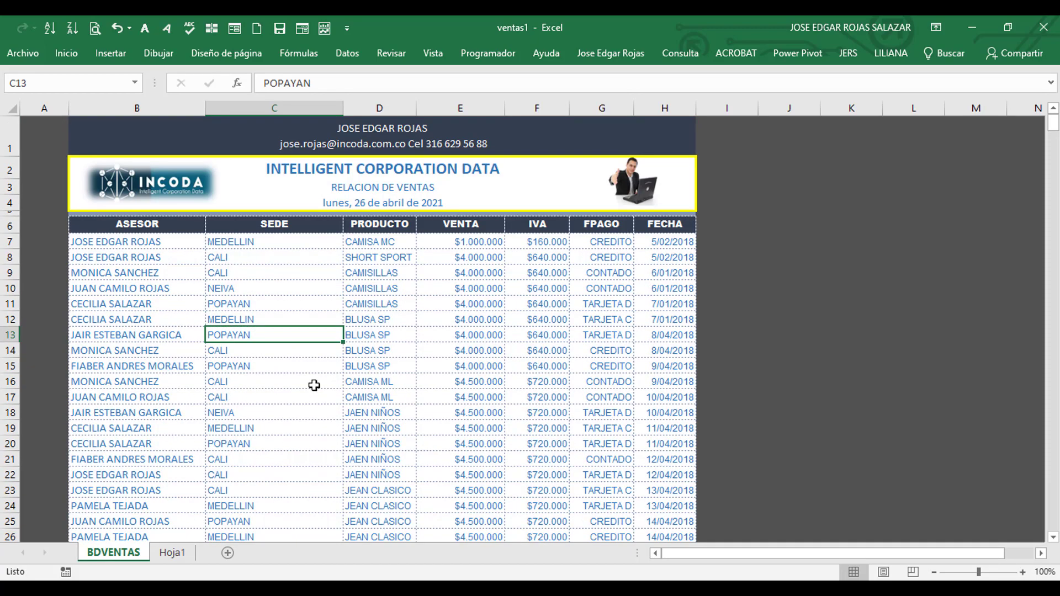
{"action": "key", "text": "ctrl+End"}
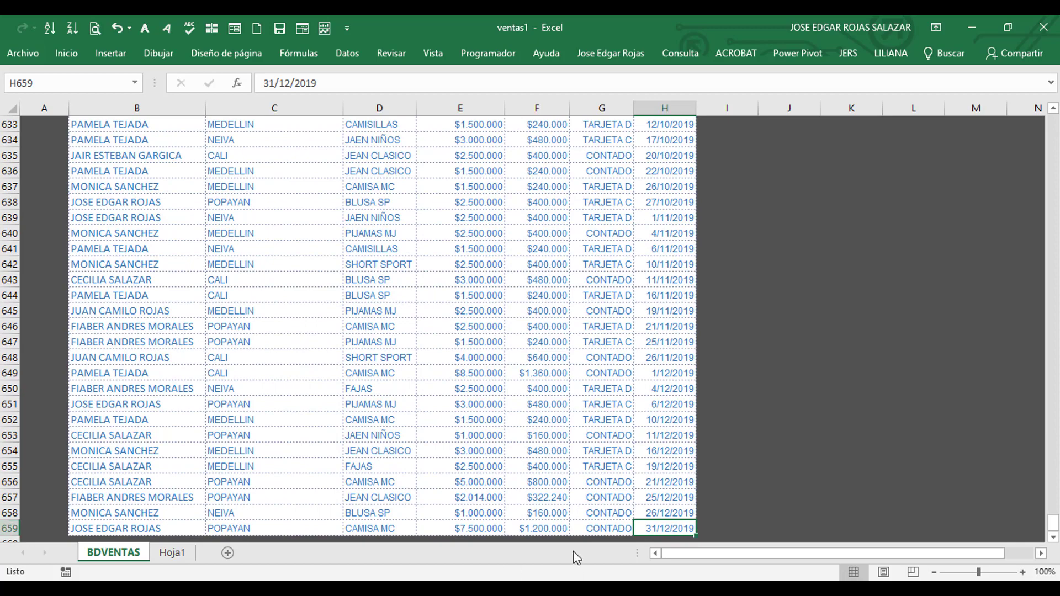
Inspect the IVA formula in F655 and the empty cell B667 below the data, then return to Hoja1
{"action": "scroll", "coordinate": [544, 516], "scroll_direction": "up", "scroll_amount": 2}
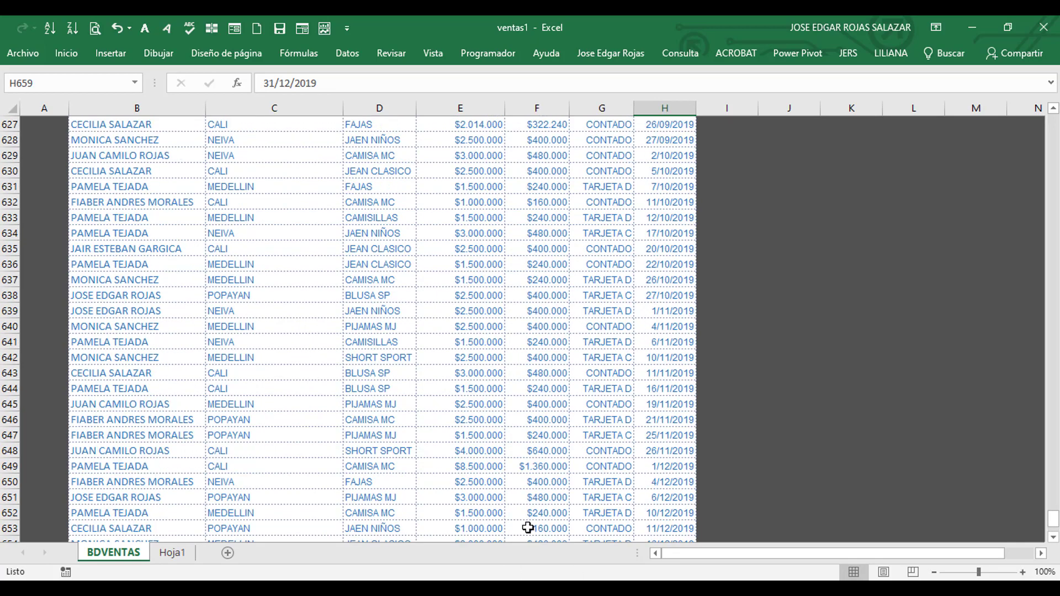
{"action": "scroll", "coordinate": [529, 527], "scroll_direction": "down", "scroll_amount": 3}
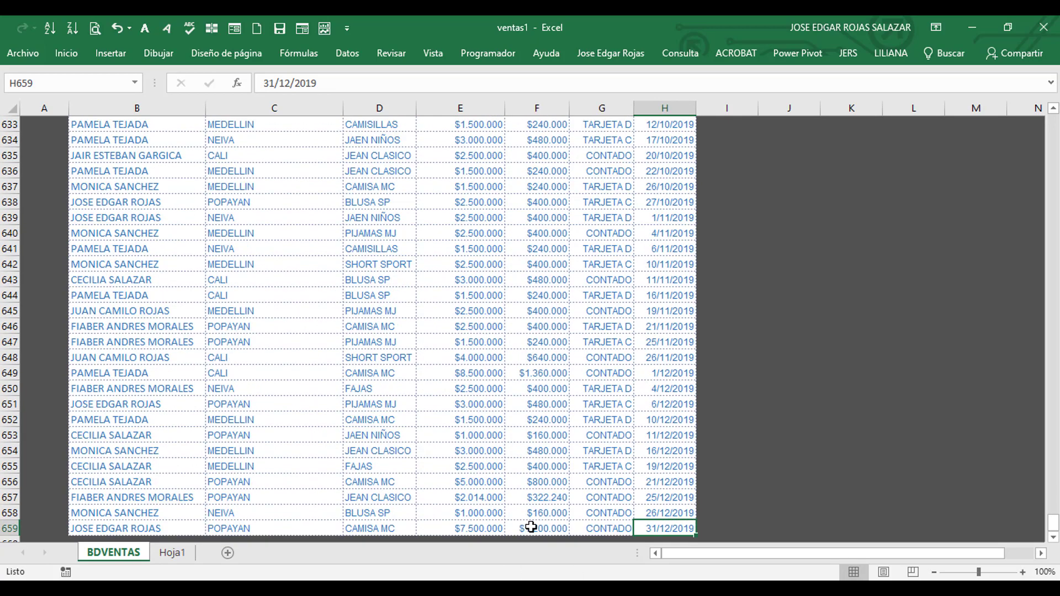
{"action": "scroll", "coordinate": [531, 527], "scroll_direction": "down", "scroll_amount": 1}
{"action": "scroll", "coordinate": [531, 527], "scroll_direction": "down", "scroll_amount": 2}
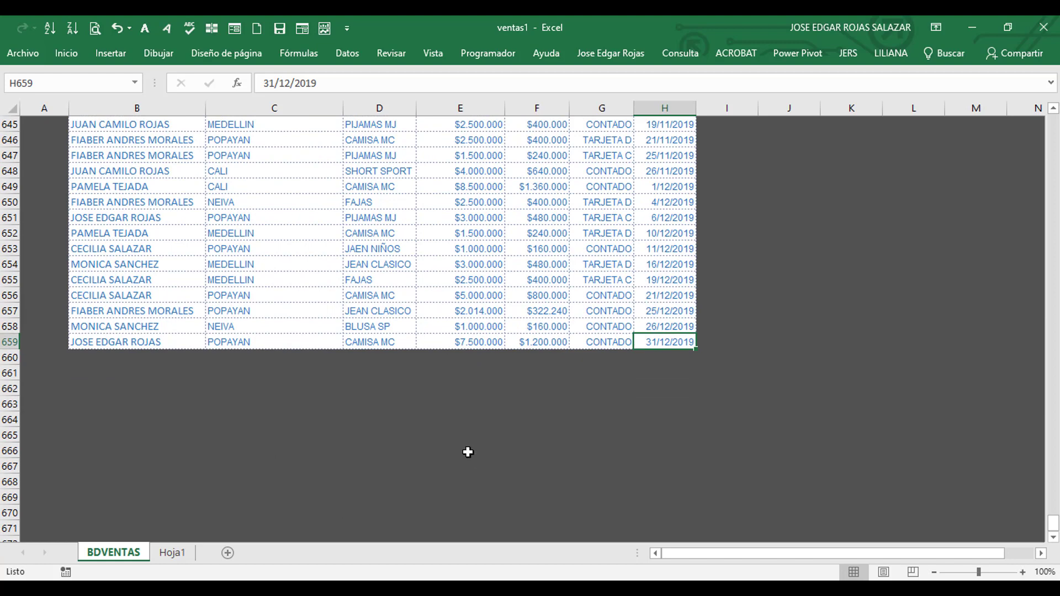
{"action": "left_click", "coordinate": [507, 279]}
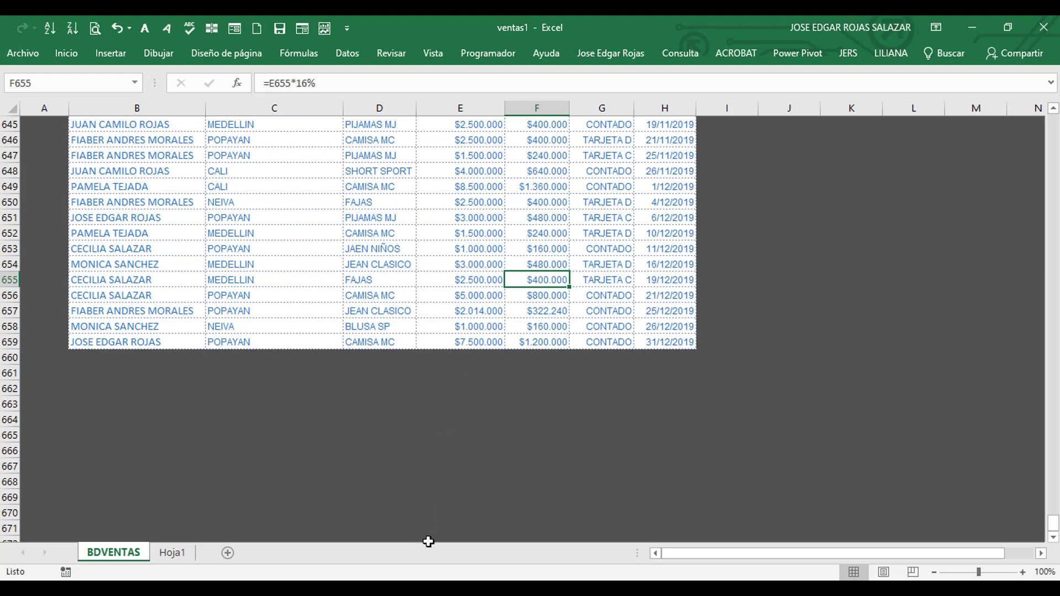
{"action": "left_click", "coordinate": [118, 467]}
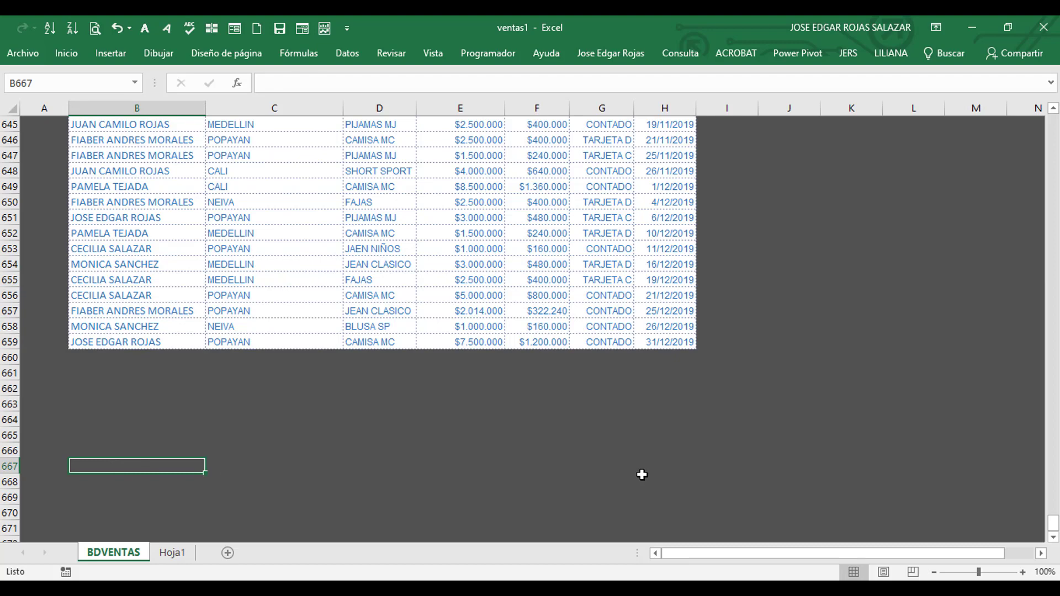
{"action": "left_click", "coordinate": [168, 555]}
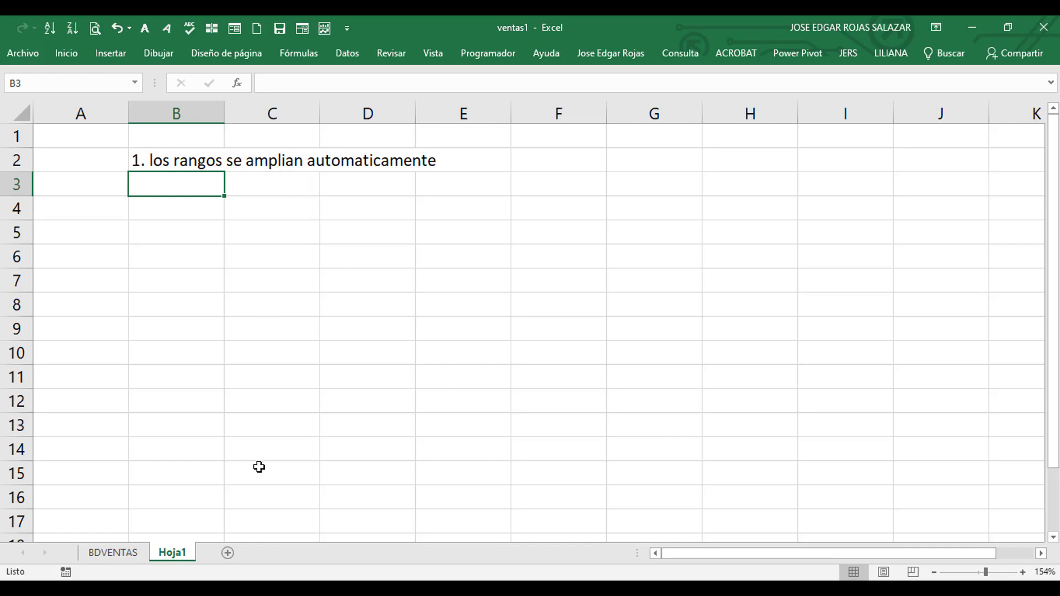
Enter the note '2. se pueden relaciones' in B3
{"action": "type", "text": "2."}
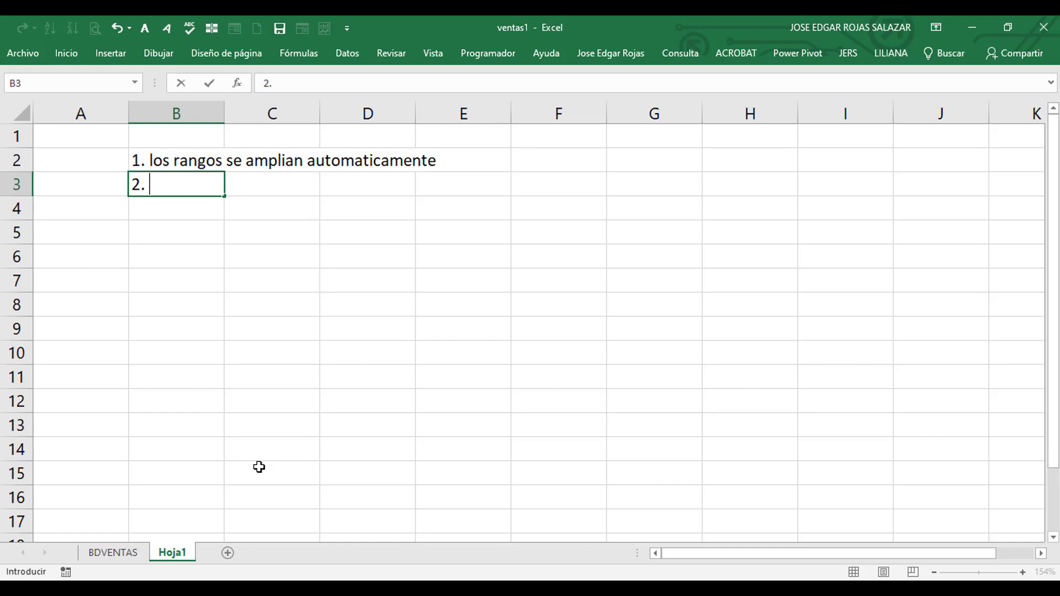
{"action": "type", "text": "se pueden rela"}
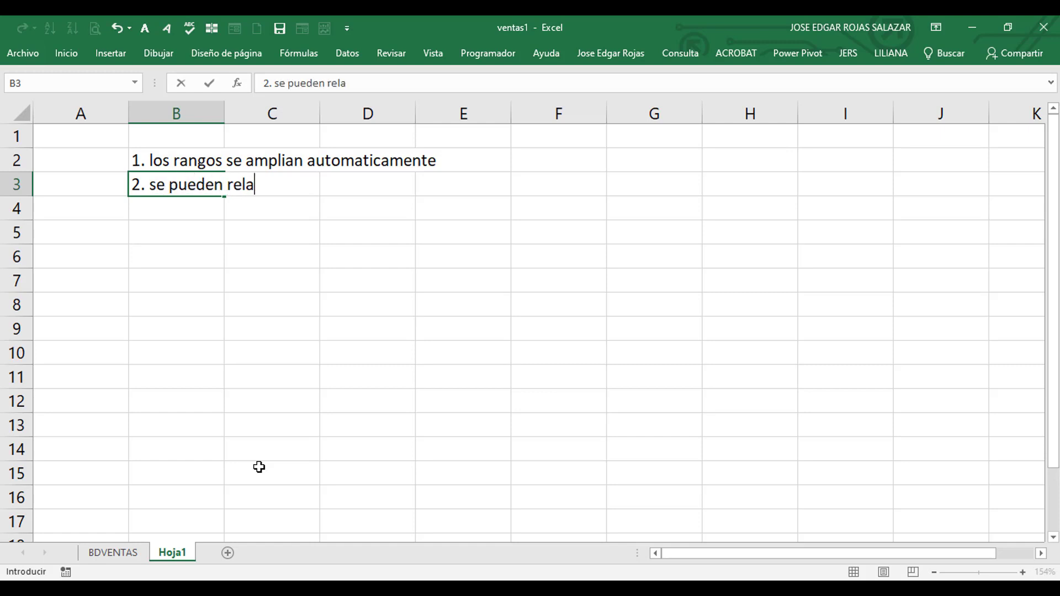
{"action": "type", "text": "ciones"}
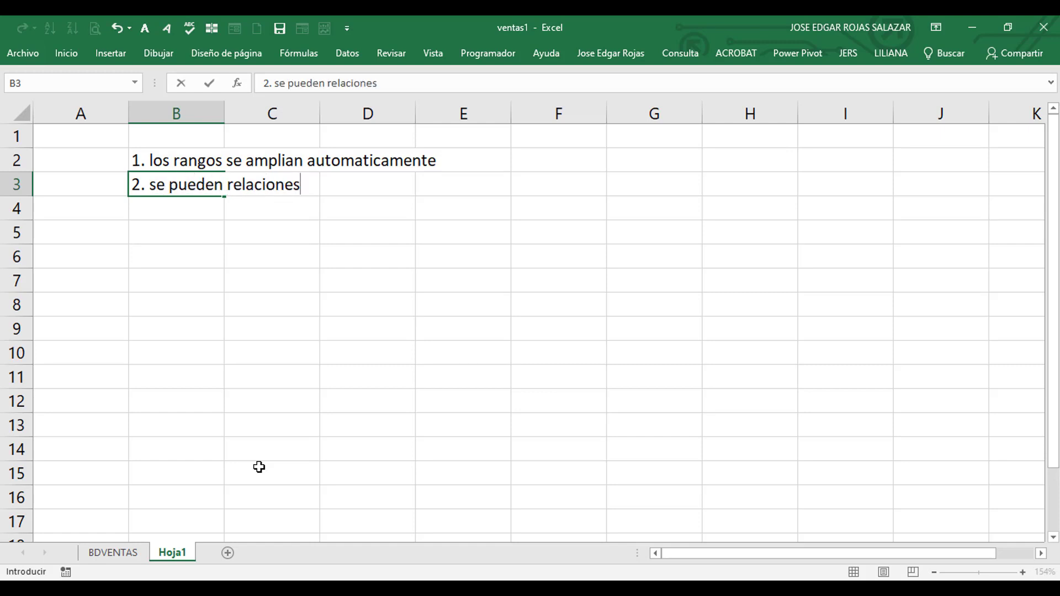
{"action": "key", "text": "Return"}
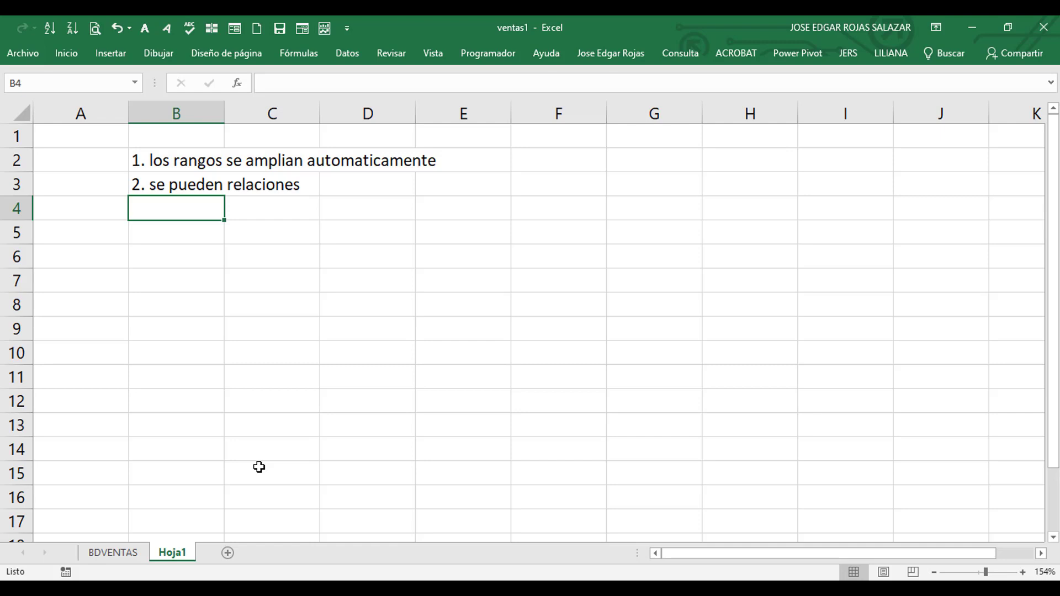
Enter '3. las formulas de columna se replican atomaticamente' in B4 and begin note 4 in B5
{"action": "type", "text": "3. "}
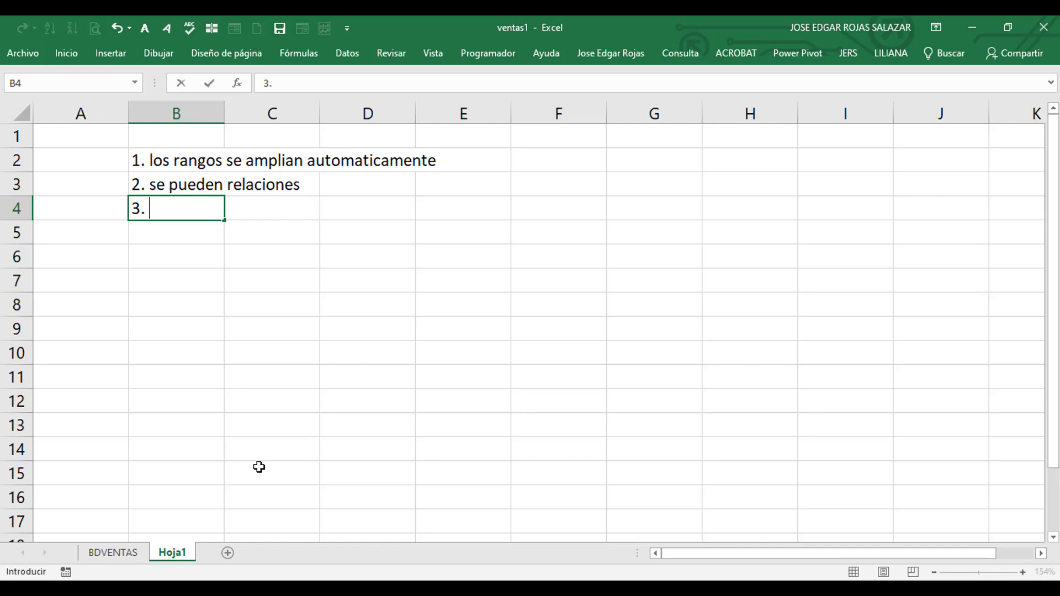
{"action": "type", "text": "las formulas de "}
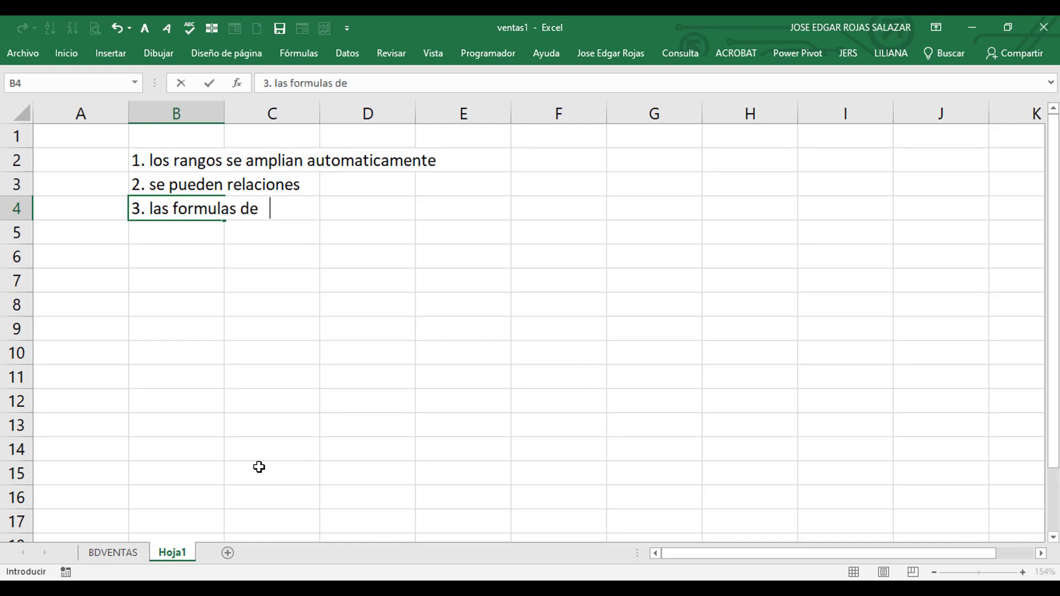
{"action": "type", "text": "columna "}
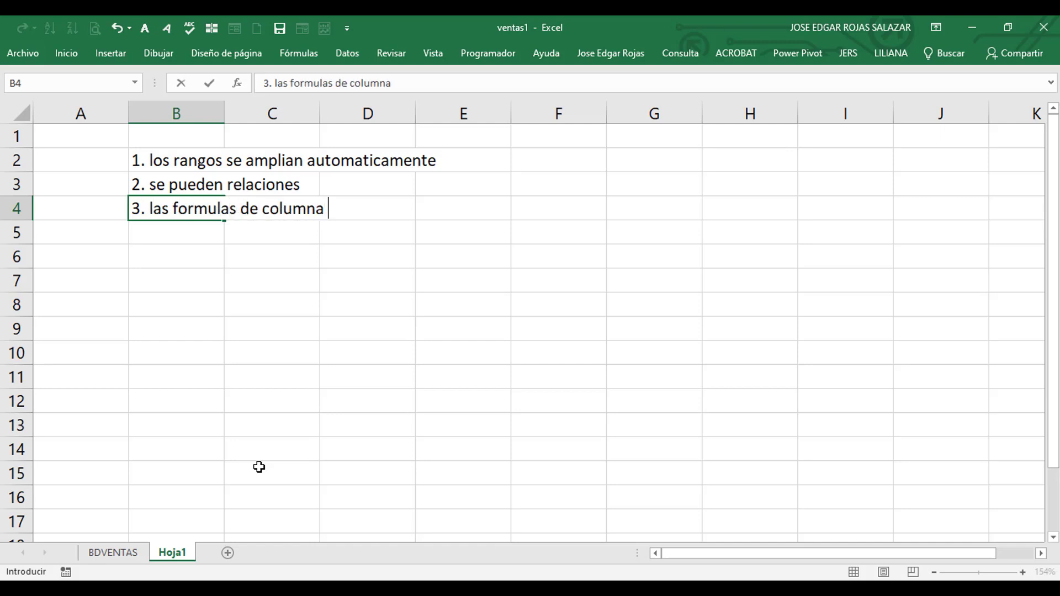
{"action": "type", "text": "se repic"}
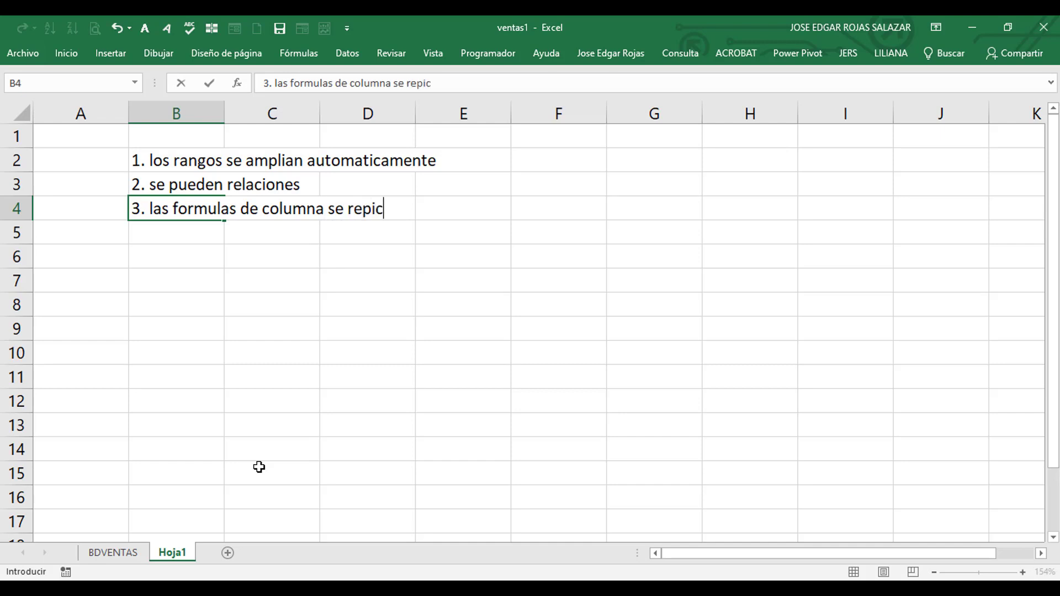
{"action": "key", "text": "BackSpace"}
{"action": "key", "text": "BackSpace"}
{"action": "type", "text": "lican atomaticamente"}
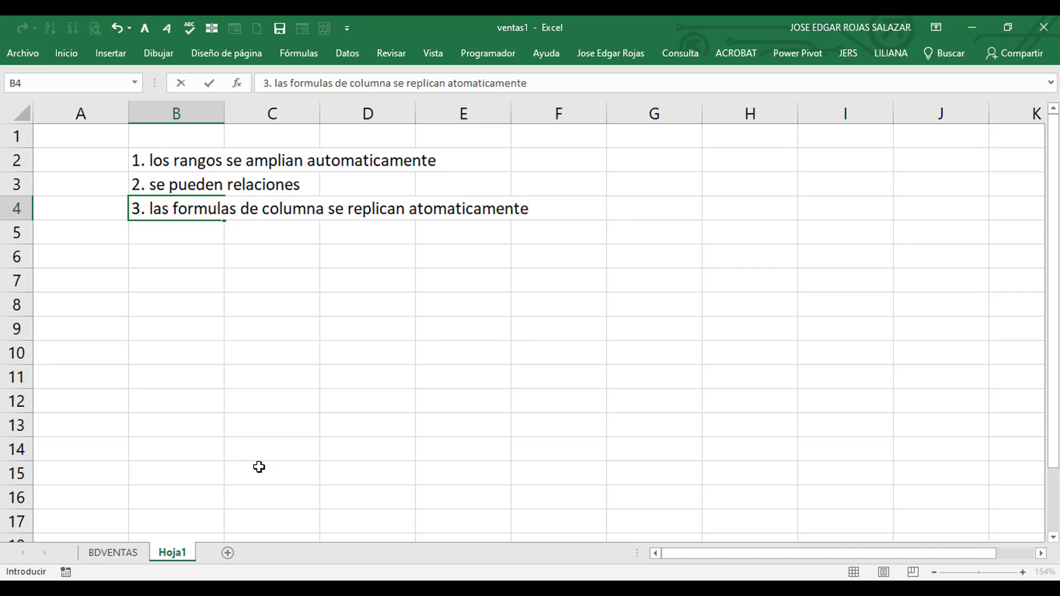
{"action": "key", "text": "Return"}
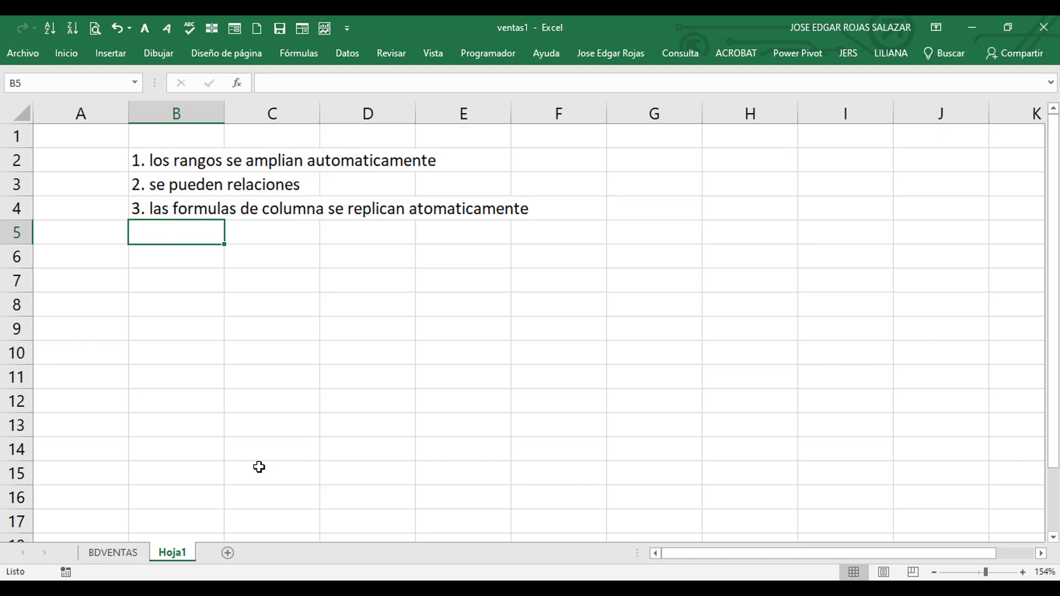
{"action": "type", "text": "4."}
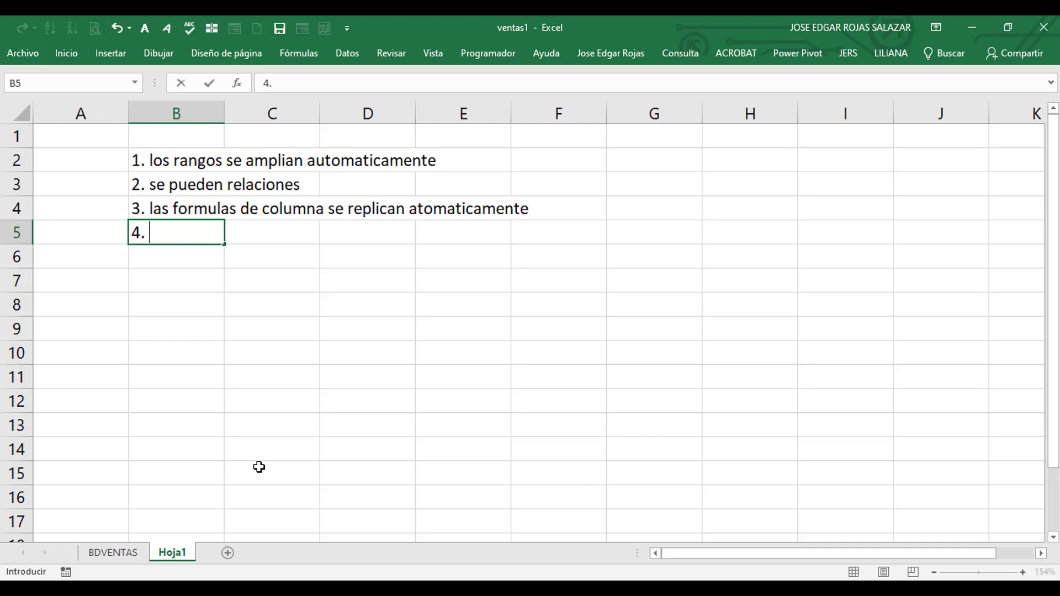
{"action": "type", "text": " los encabezadp"}
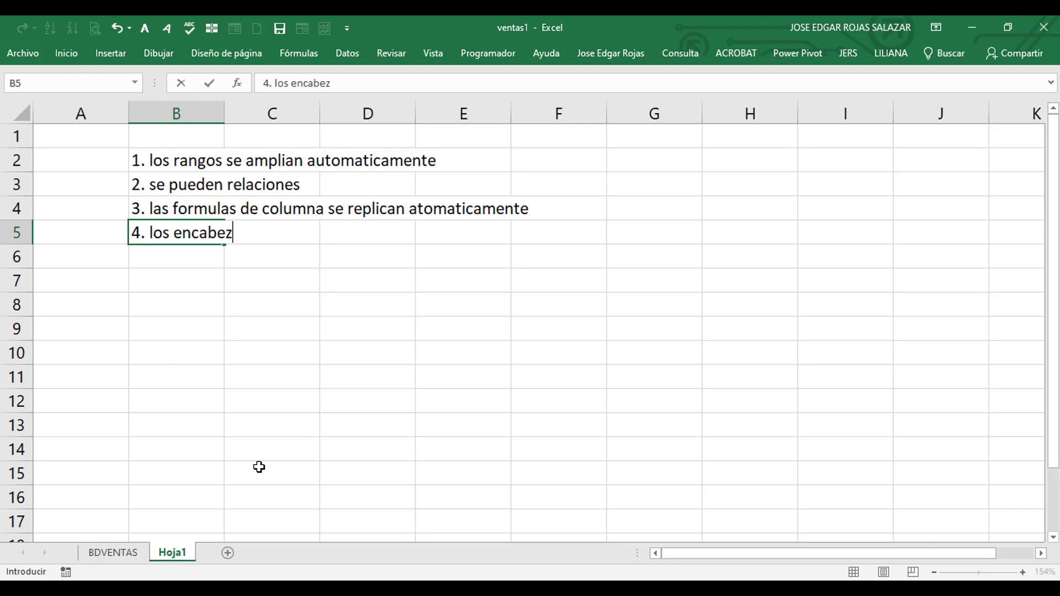
Complete B5 as '4. los encabezados de columan se fijan automticamente en las columnas'
{"action": "key", "text": "BackSpace"}
{"action": "type", "text": "os d"}
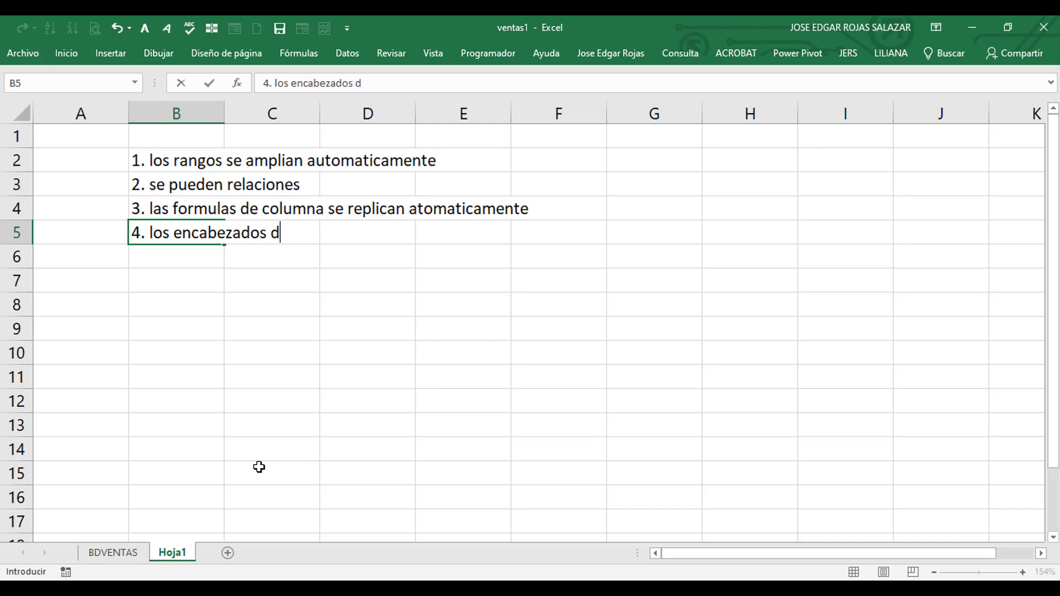
{"action": "type", "text": "e columan "}
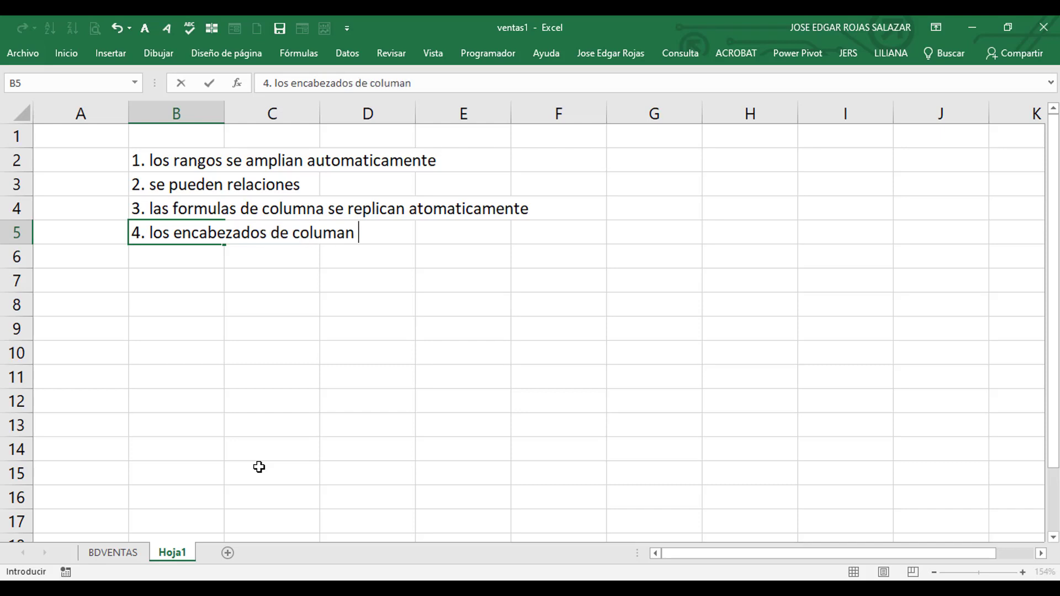
{"action": "type", "text": "se fijan "}
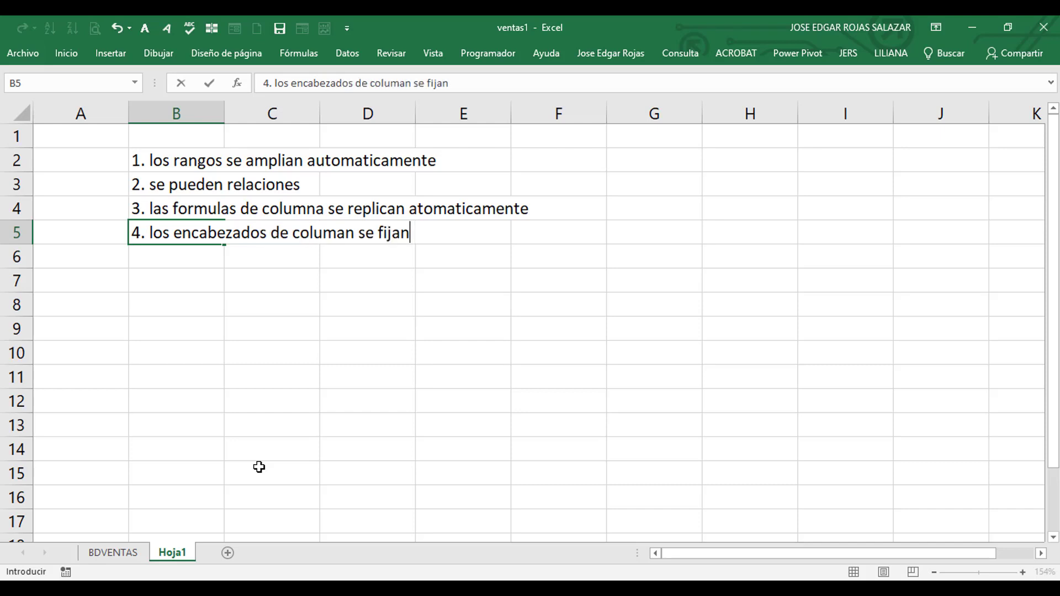
{"action": "type", "text": "automticamente"}
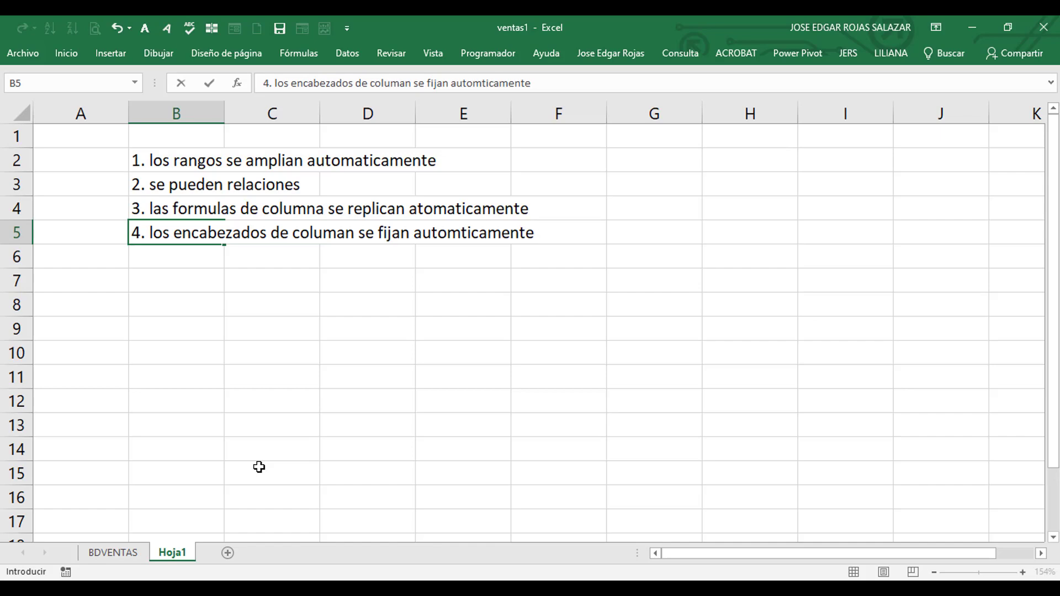
{"action": "type", "text": " en las columnas"}
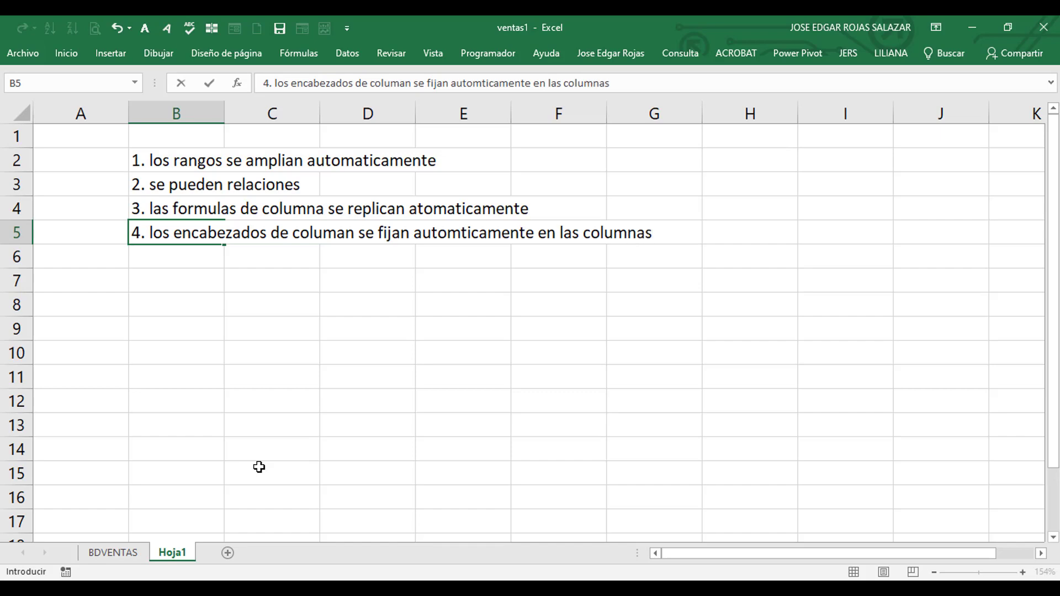
{"action": "key", "text": "Return"}
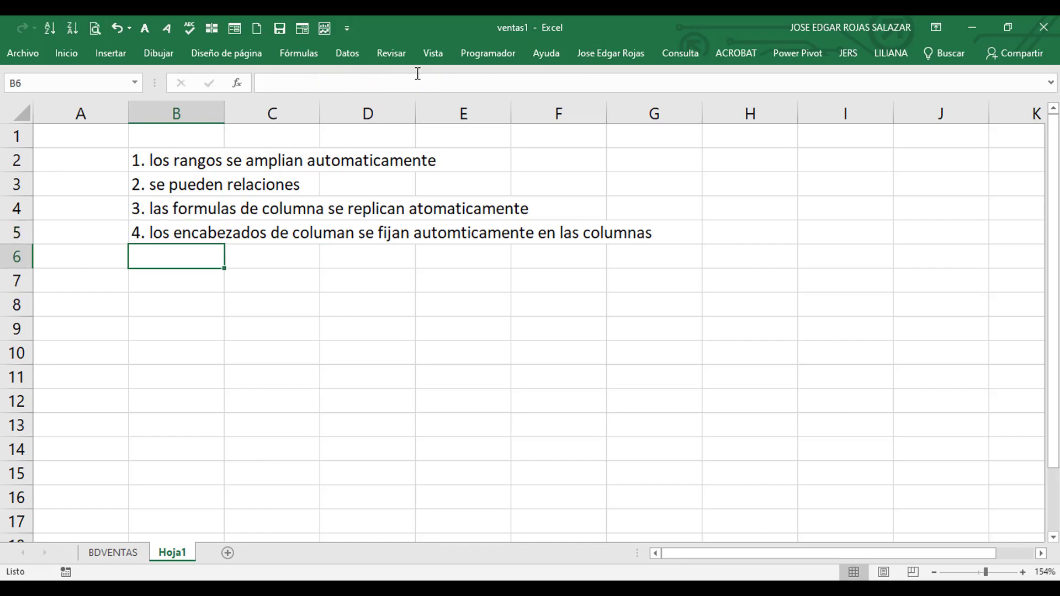
{"action": "left_click", "coordinate": [433, 54]}
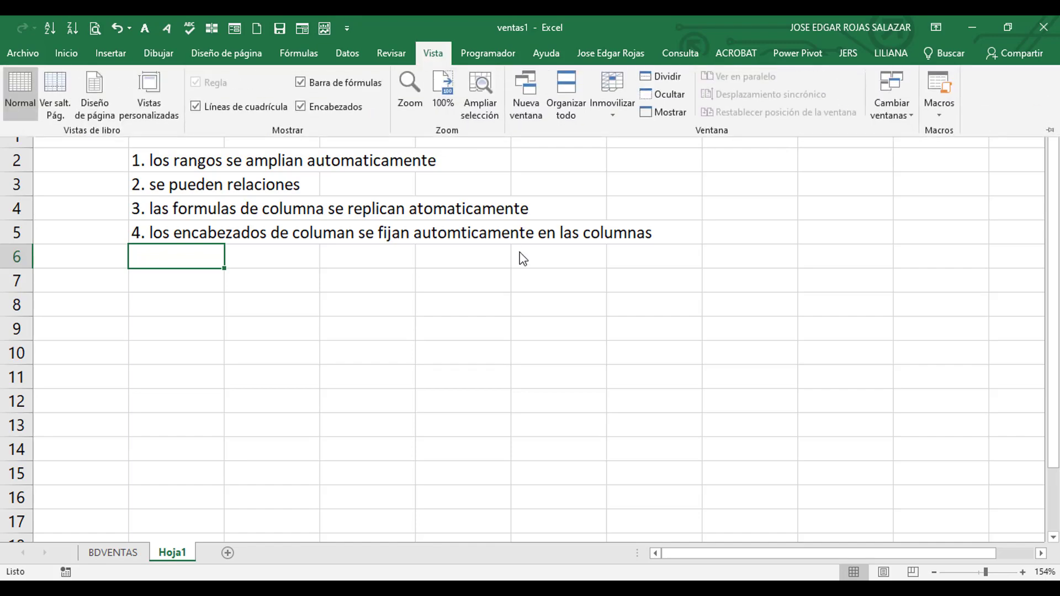
{"action": "left_click", "coordinate": [610, 107]}
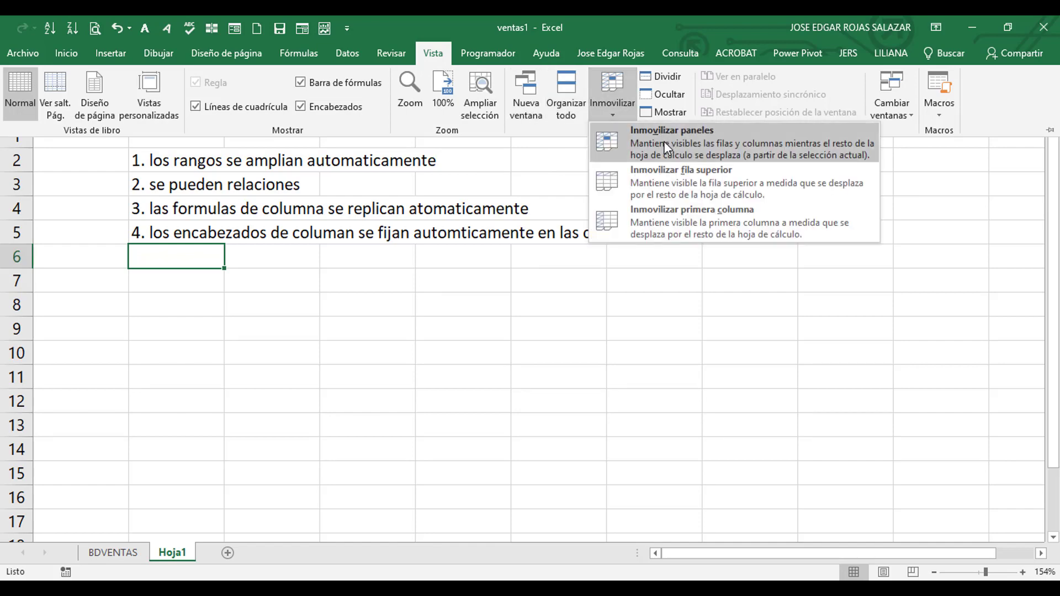
{"action": "left_click", "coordinate": [663, 143]}
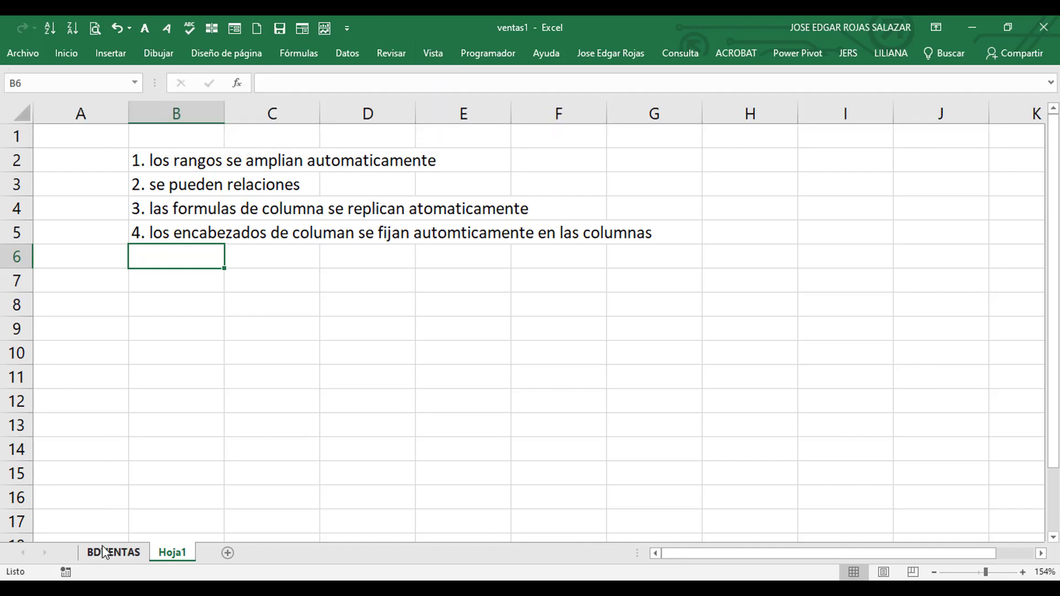
Switch to the BDVENTAS sheet, return to the top and select the POPAYAN cell C11
{"action": "left_click", "coordinate": [108, 553]}
{"action": "left_click", "coordinate": [314, 300]}
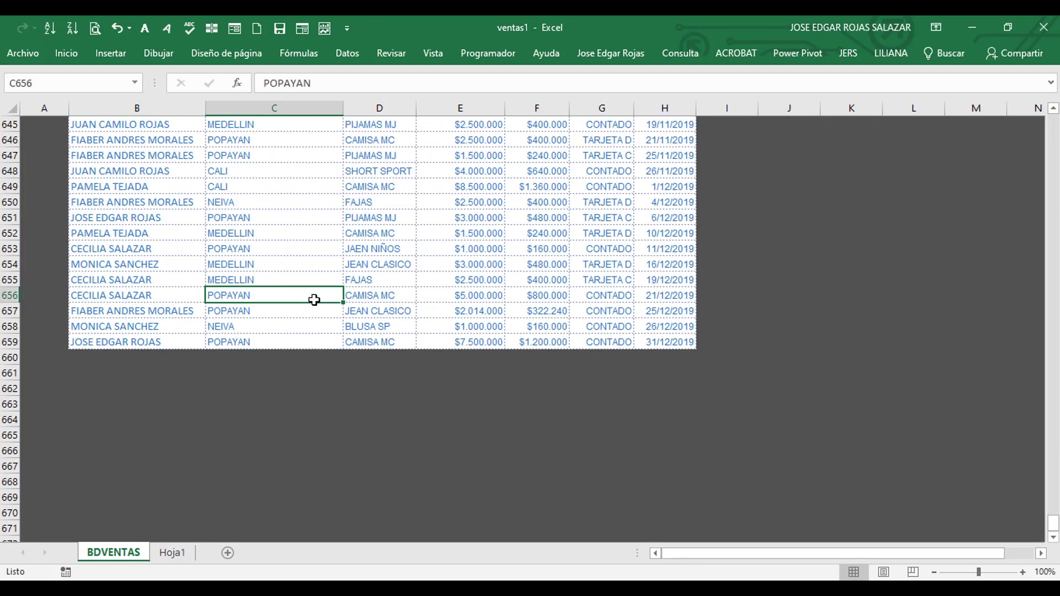
{"action": "key", "text": "ctrl+Home"}
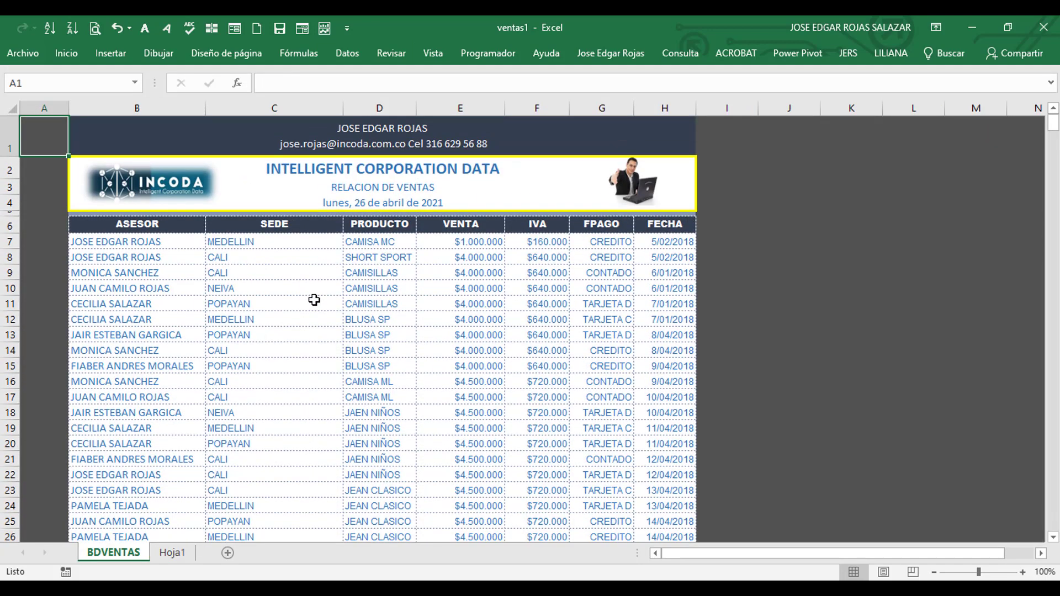
{"action": "left_click", "coordinate": [332, 300]}
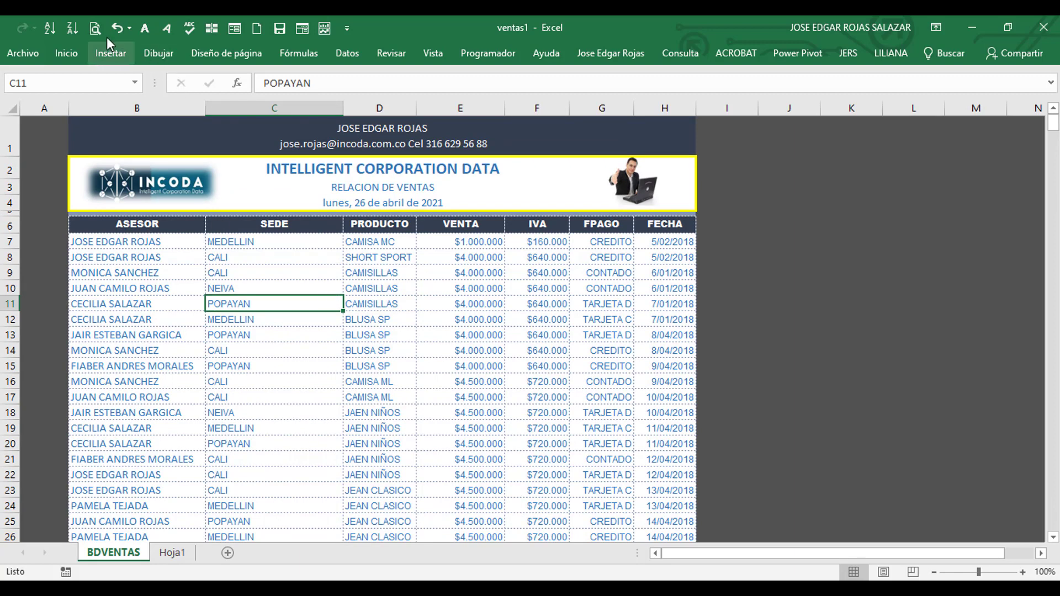
Check Fórmulas > Administrador de nombres, see it lists no defined names, and close it
{"action": "left_click", "coordinate": [307, 55]}
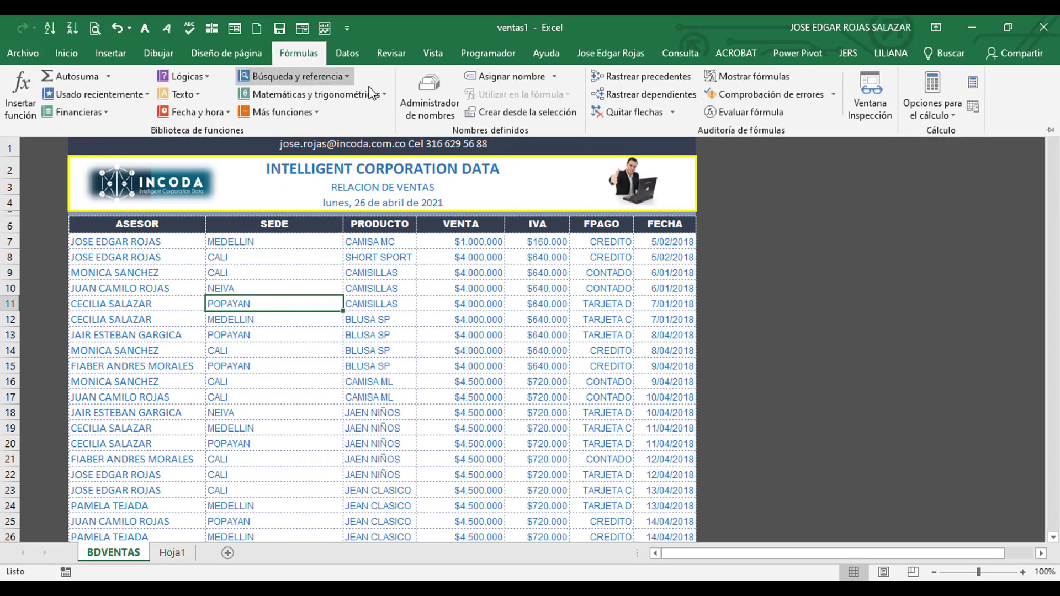
{"action": "left_click", "coordinate": [424, 105]}
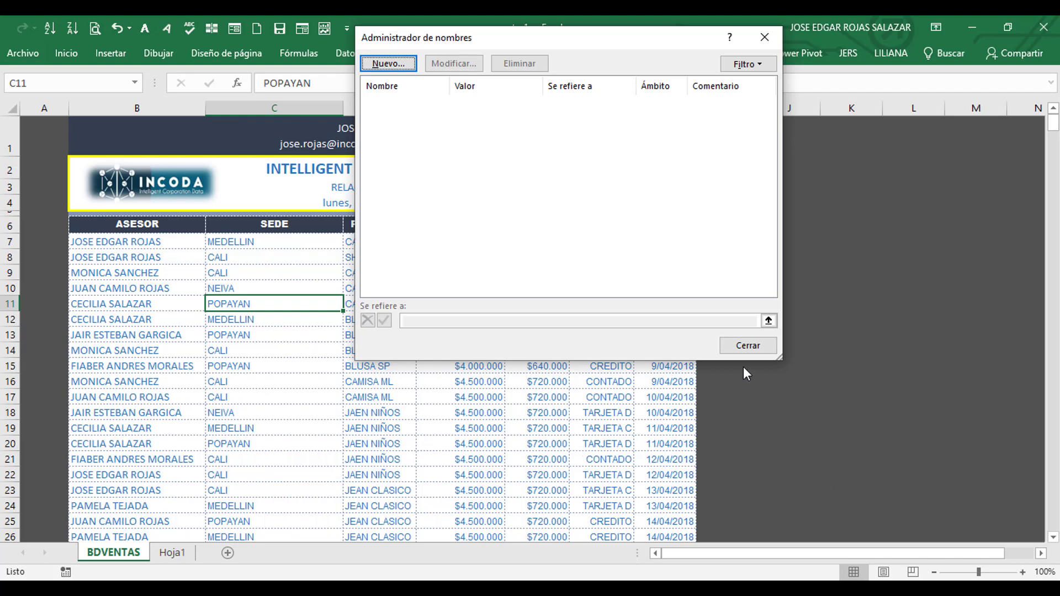
{"action": "left_click", "coordinate": [746, 346]}
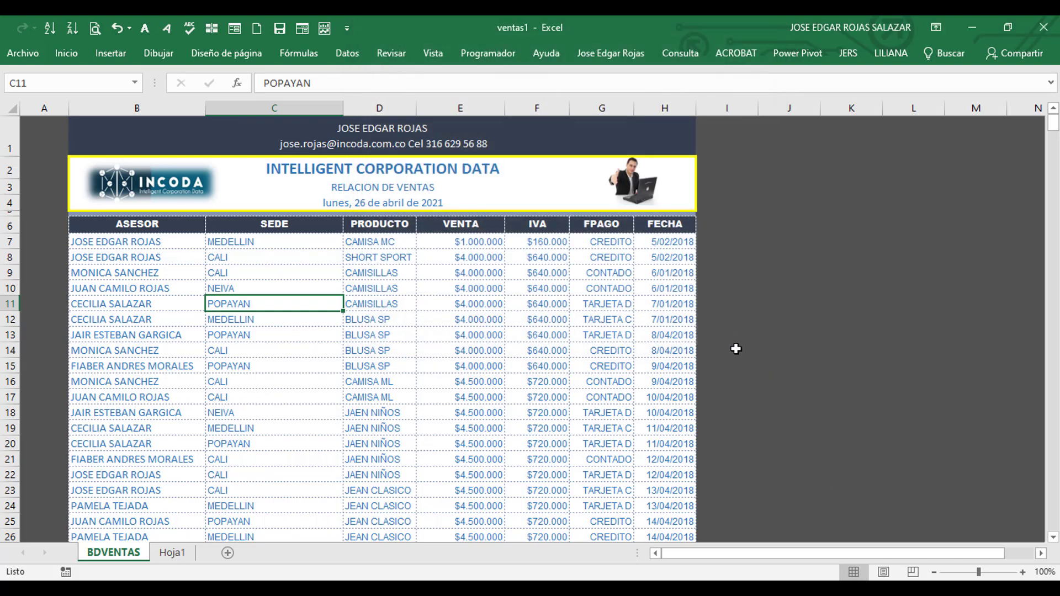
{"action": "left_click", "coordinate": [436, 375]}
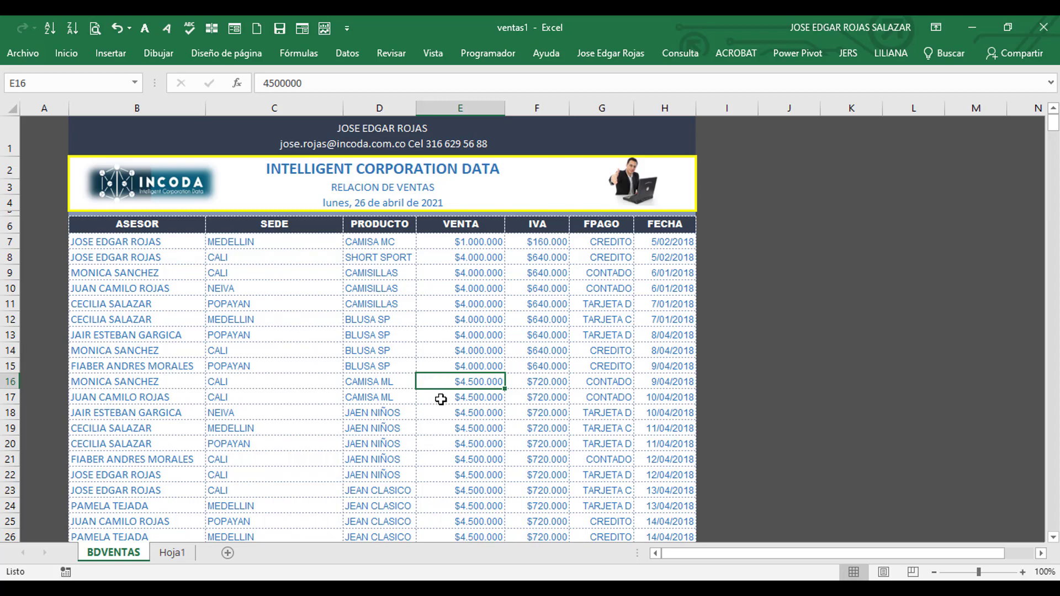
With the BLUSA SP cell D14 selected inside the sales data, bring up the Insertar ribbon
{"action": "scroll", "coordinate": [440, 397], "scroll_direction": "down", "scroll_amount": 10}
{"action": "scroll", "coordinate": [429, 438], "scroll_direction": "up", "scroll_amount": 6}
{"action": "scroll", "coordinate": [429, 438], "scroll_direction": "up", "scroll_amount": 4}
{"action": "left_click", "coordinate": [379, 351]}
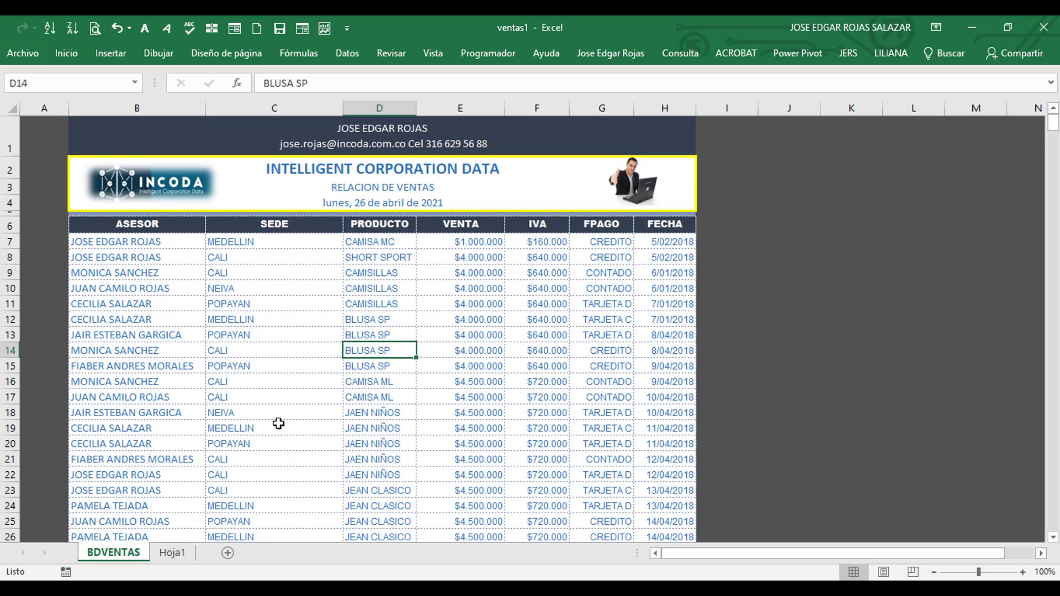
{"action": "left_click", "coordinate": [249, 304]}
{"action": "left_click", "coordinate": [366, 349]}
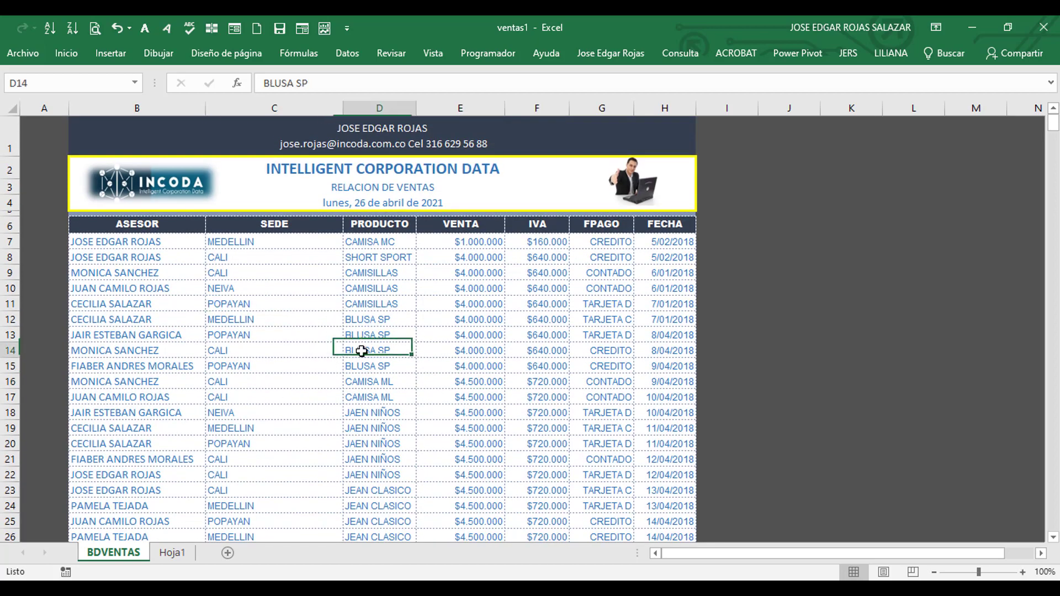
{"action": "left_click", "coordinate": [117, 52]}
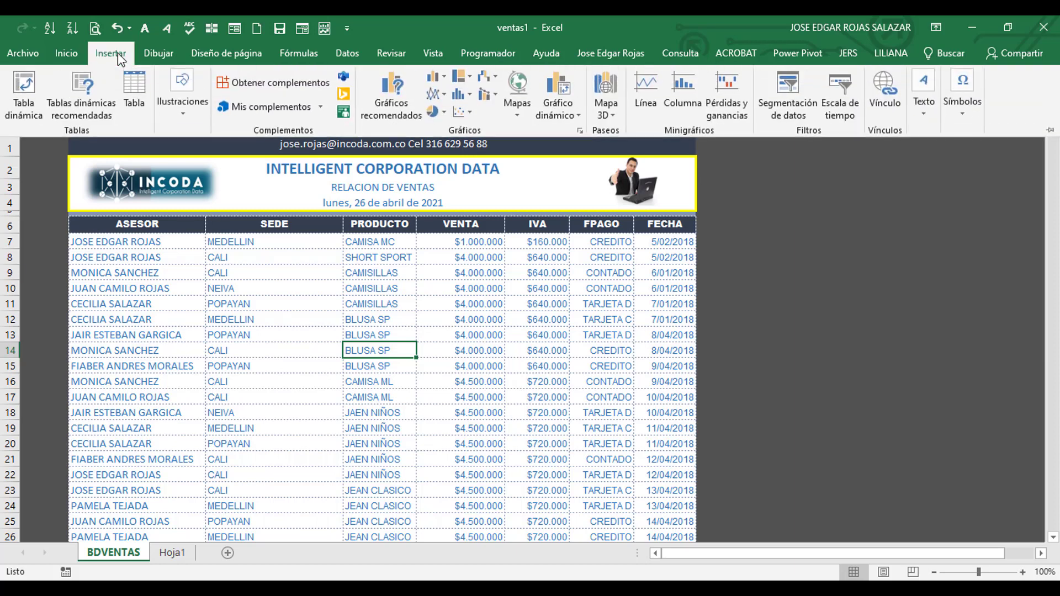
Start the Tabla command, scroll through the data range, then cancel it with Esc
{"action": "left_click", "coordinate": [138, 85]}
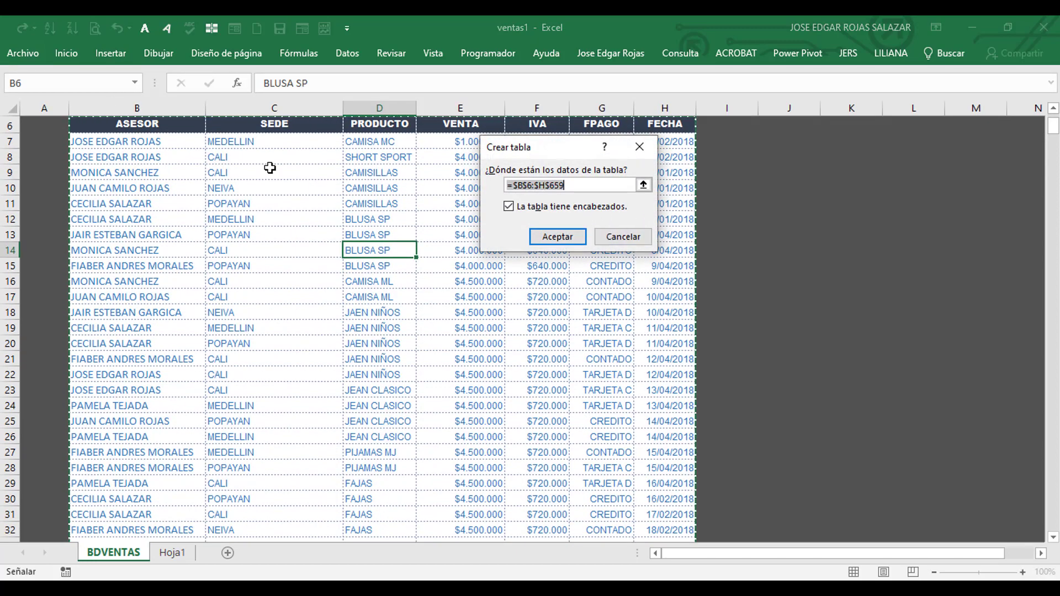
{"action": "scroll", "coordinate": [99, 212], "scroll_direction": "up", "scroll_amount": 2}
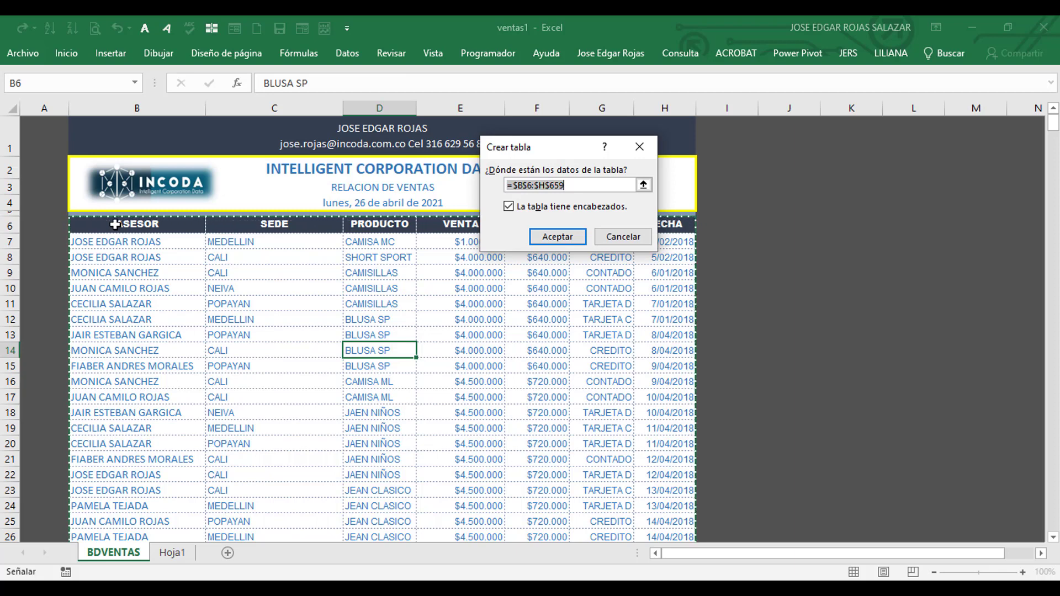
{"action": "scroll", "coordinate": [473, 267], "scroll_direction": "down", "scroll_amount": 3}
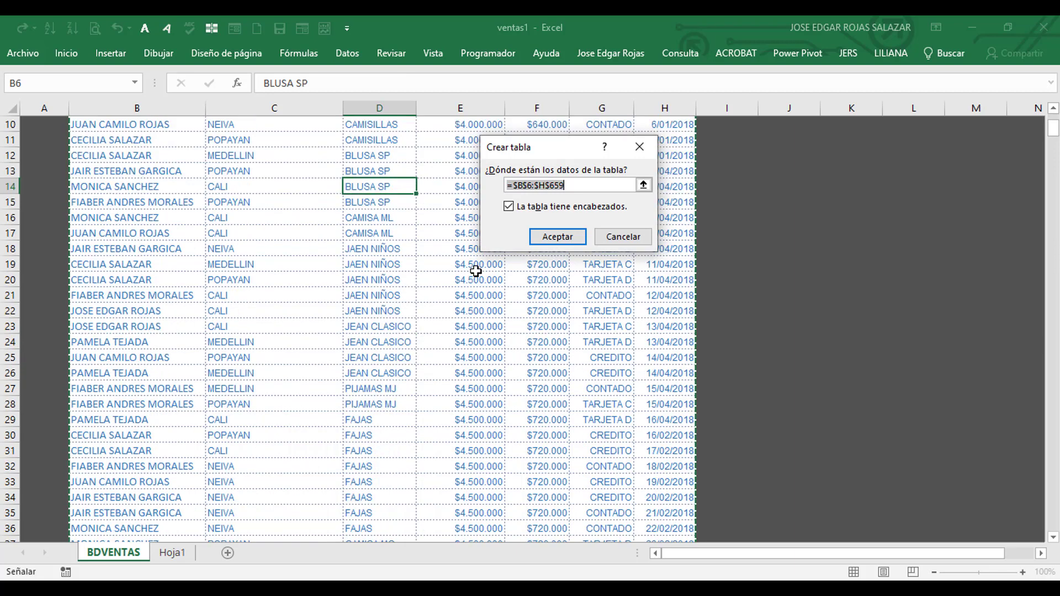
{"action": "scroll", "coordinate": [480, 267], "scroll_direction": "up", "scroll_amount": 3}
{"action": "scroll", "coordinate": [484, 283], "scroll_direction": "down", "scroll_amount": 14}
{"action": "scroll", "coordinate": [486, 307], "scroll_direction": "down", "scroll_amount": 20}
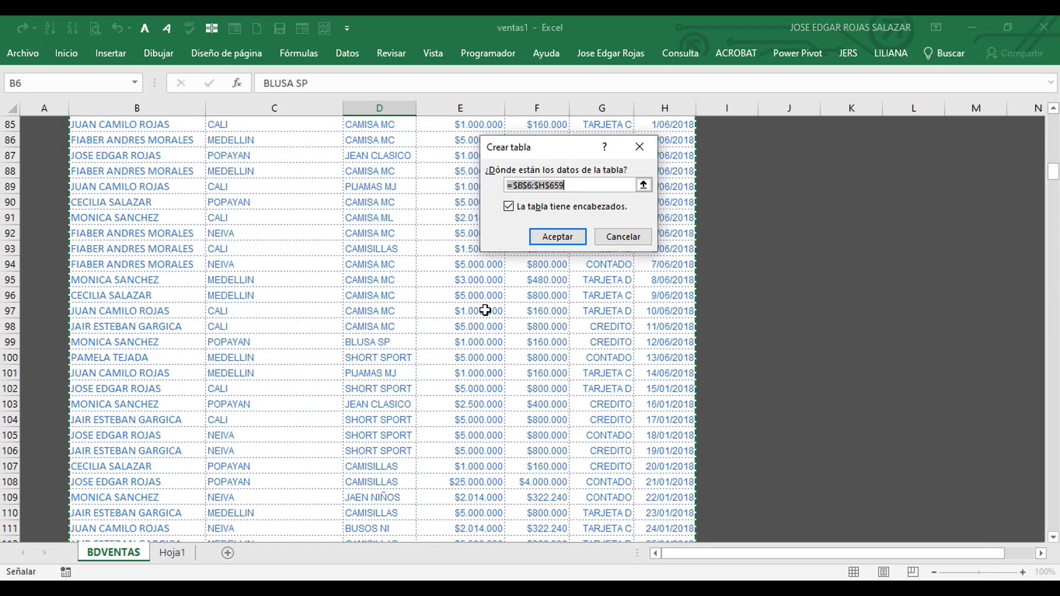
{"action": "scroll", "coordinate": [562, 387], "scroll_direction": "down", "scroll_amount": 20}
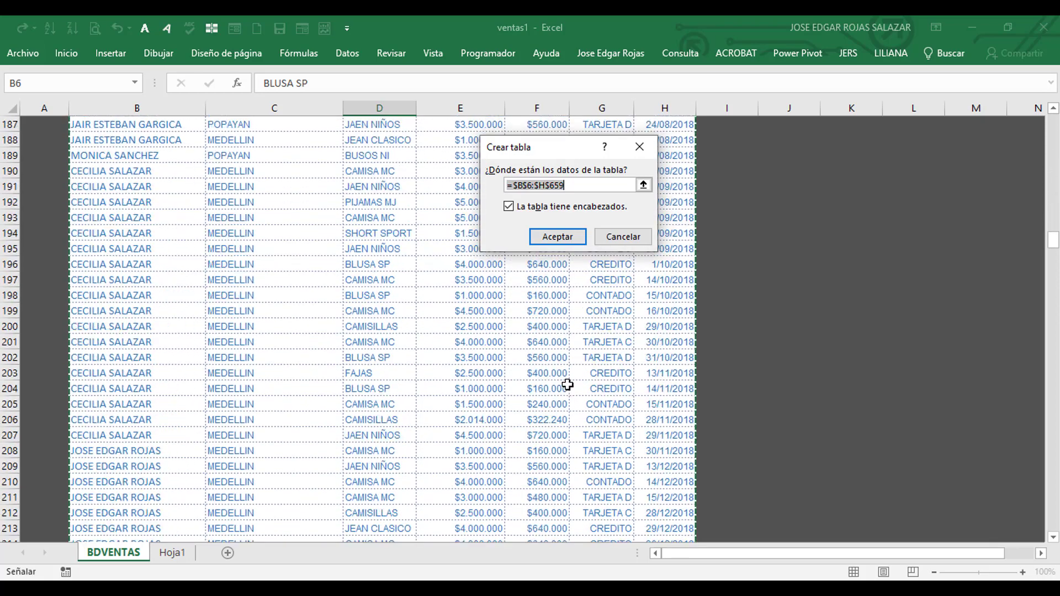
{"action": "scroll", "coordinate": [820, 357], "scroll_direction": "down", "scroll_amount": 18}
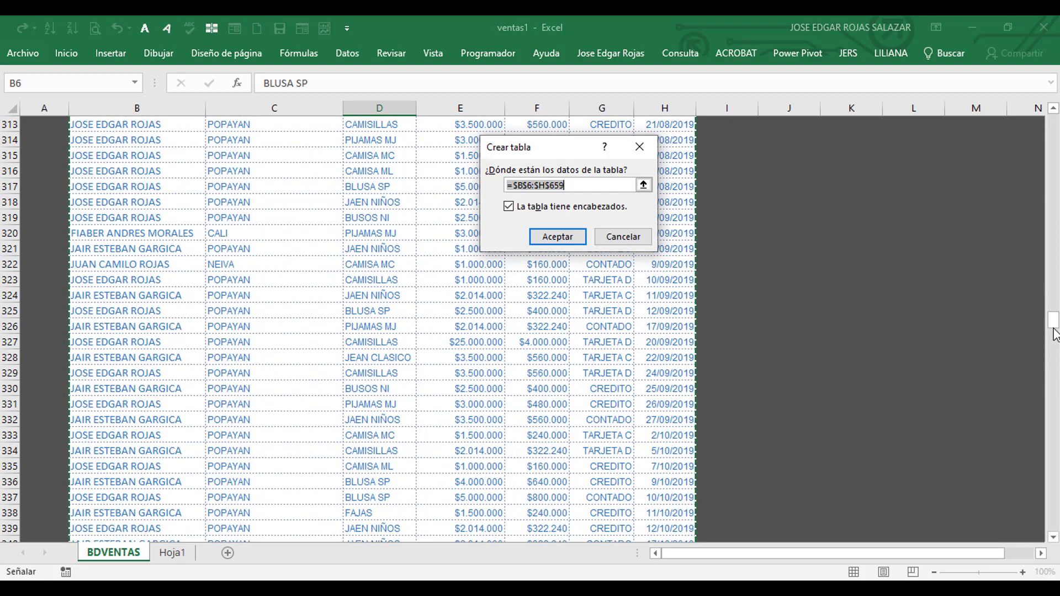
{"action": "left_click_drag", "start_coordinate": [1052, 326], "coordinate": [1051, 528]}
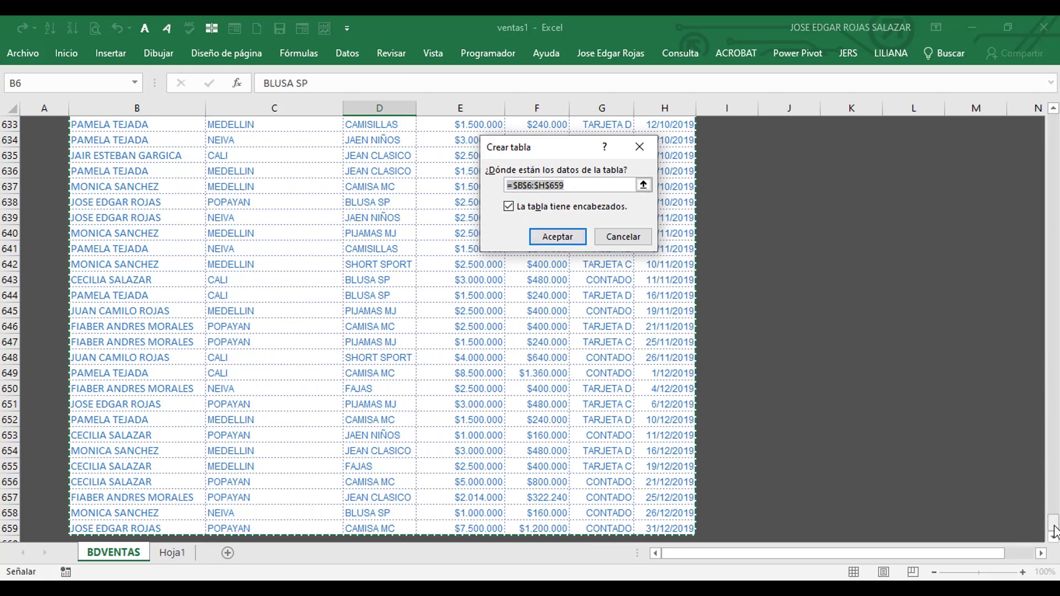
{"action": "left_click_drag", "start_coordinate": [1054, 531], "coordinate": [1054, 123]}
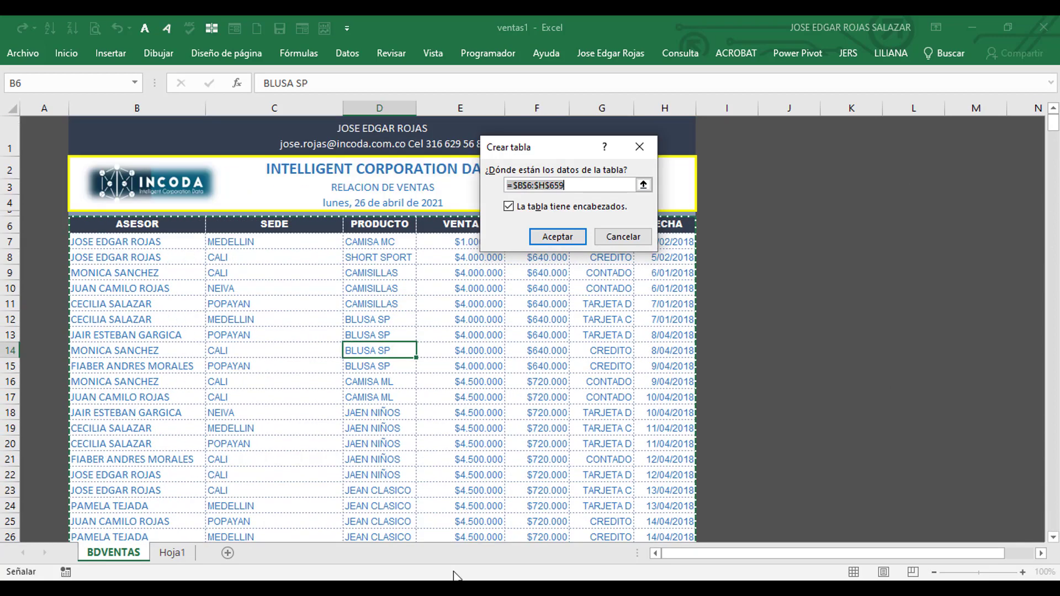
{"action": "key", "text": "Escape"}
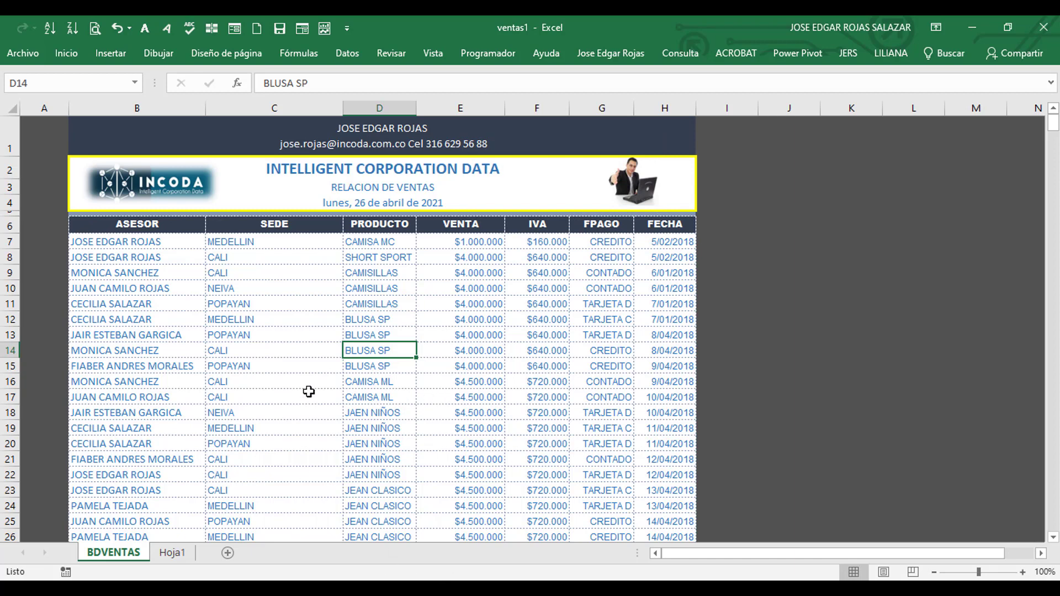
Press Ctrl+T and create the table from $B$6:$H$659 with headers
{"action": "left_click", "coordinate": [285, 323]}
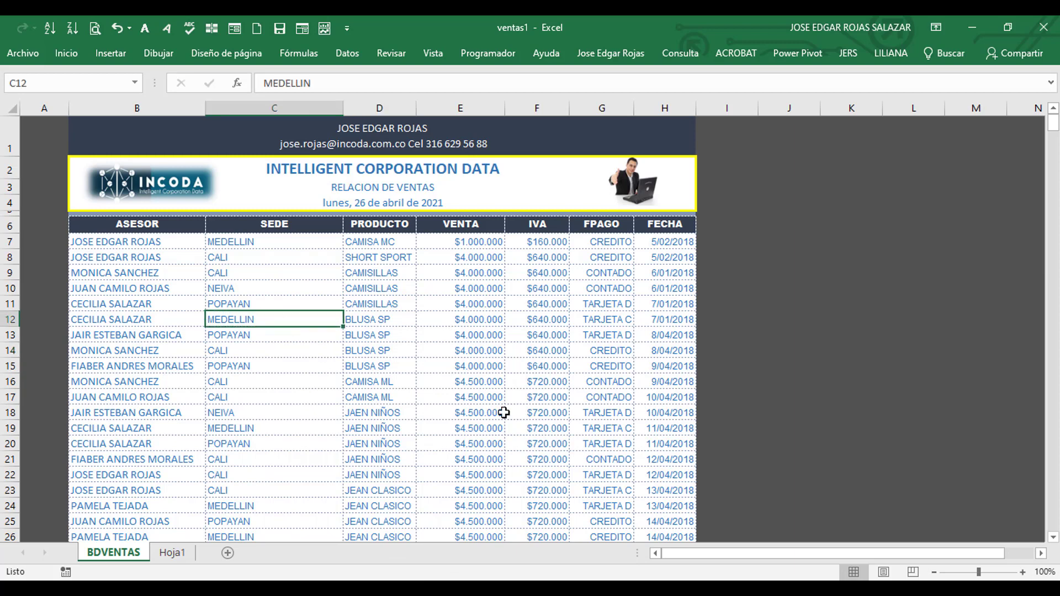
{"action": "left_click", "coordinate": [381, 333]}
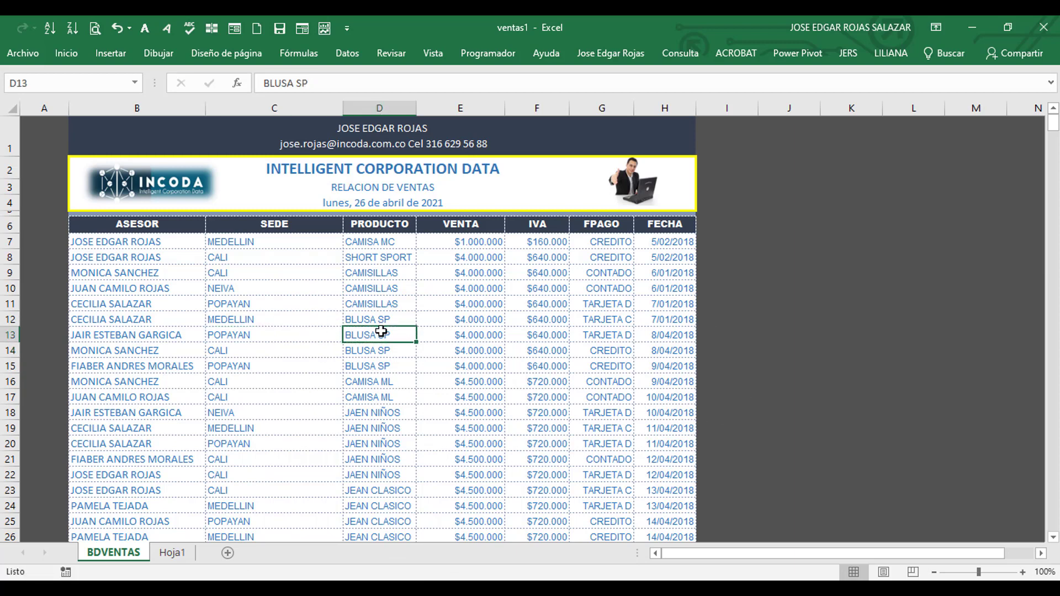
{"action": "key", "text": "ctrl+t"}
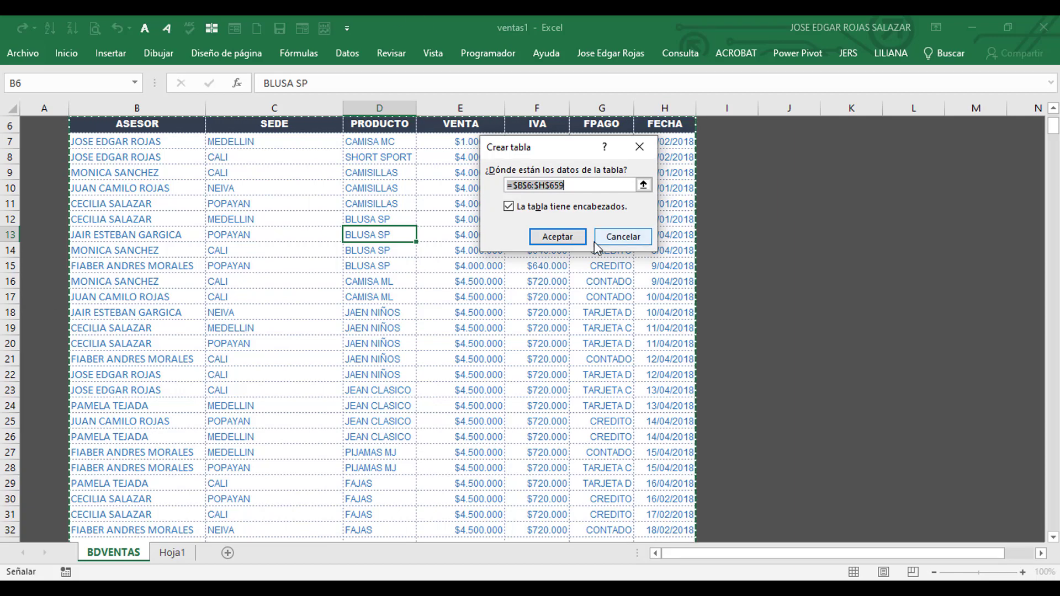
{"action": "left_click", "coordinate": [564, 237]}
Remove the filter arrows from the sales table headers with Ctrl+Shift+L, keeping the IVA formulas
{"action": "left_click", "coordinate": [478, 266]}
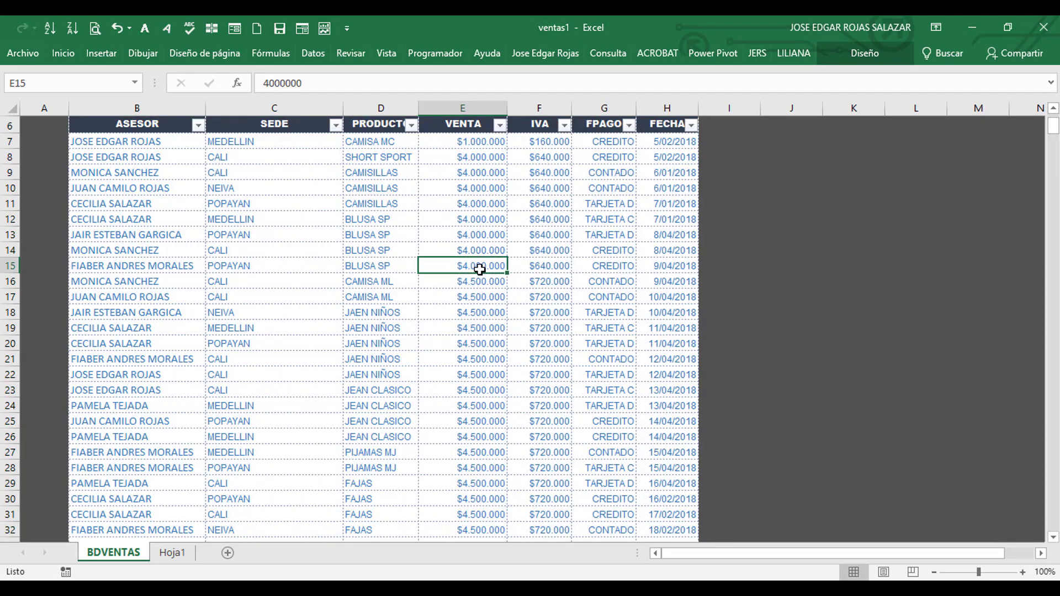
{"action": "scroll", "coordinate": [497, 301], "scroll_direction": "down", "scroll_amount": 5}
{"action": "scroll", "coordinate": [497, 300], "scroll_direction": "up", "scroll_amount": 7}
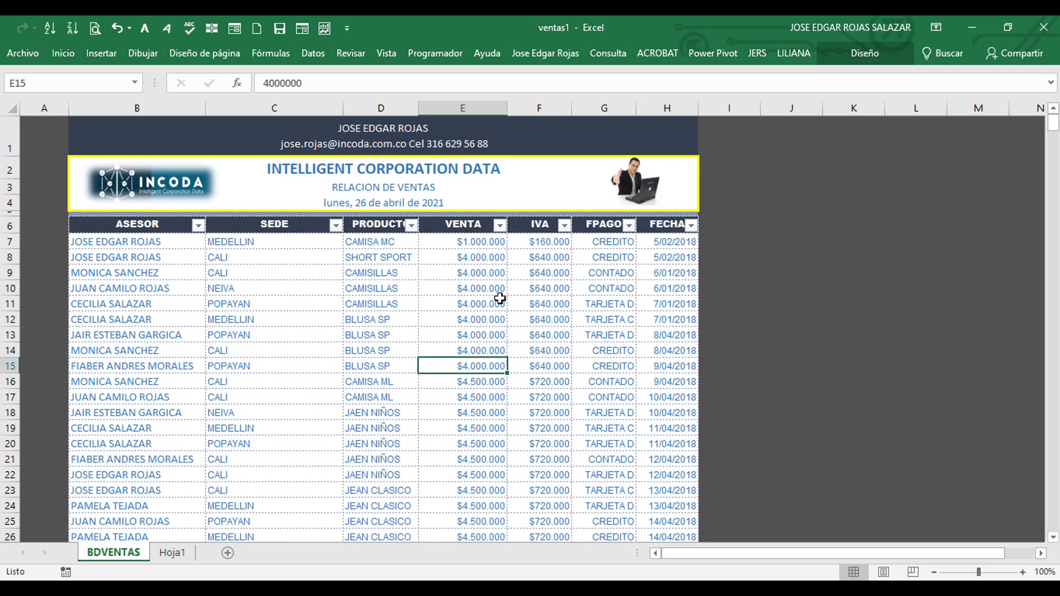
{"action": "scroll", "coordinate": [499, 298], "scroll_direction": "down", "scroll_amount": 5}
{"action": "scroll", "coordinate": [502, 300], "scroll_direction": "up", "scroll_amount": 4}
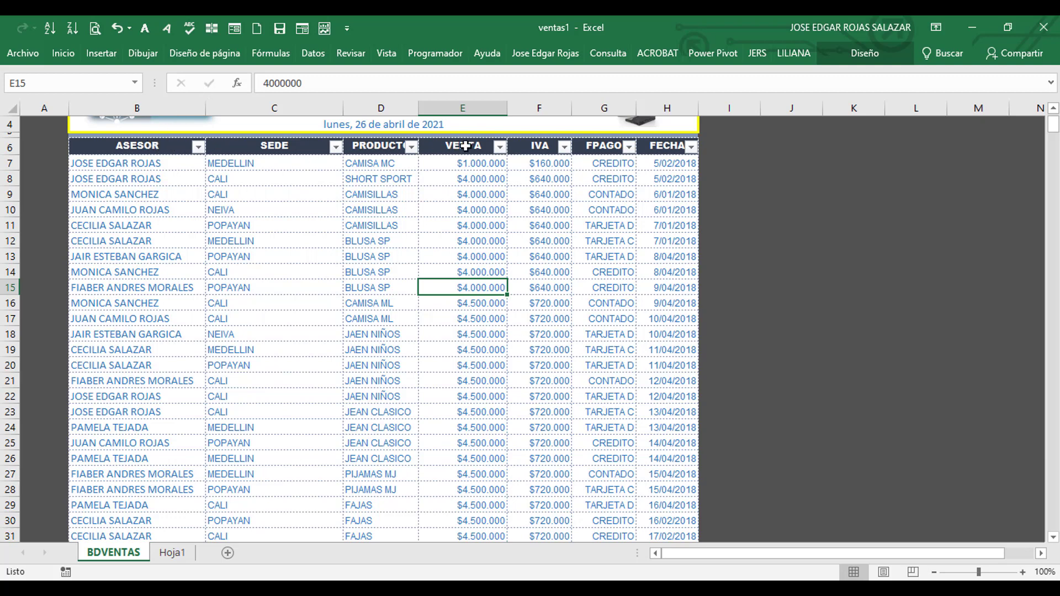
{"action": "left_click", "coordinate": [458, 226]}
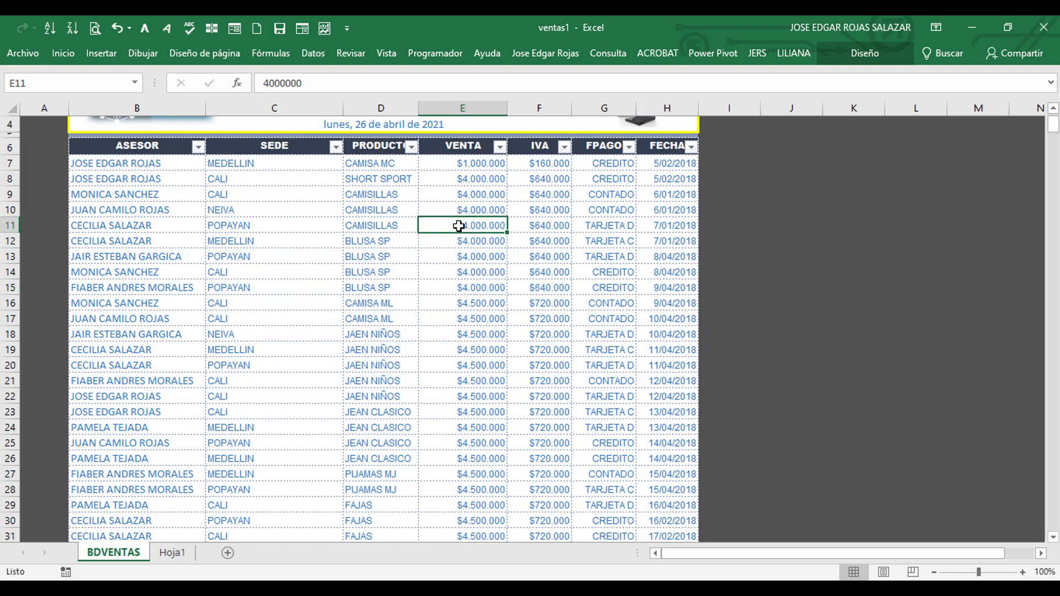
{"action": "key", "text": "ctrl+shift+l"}
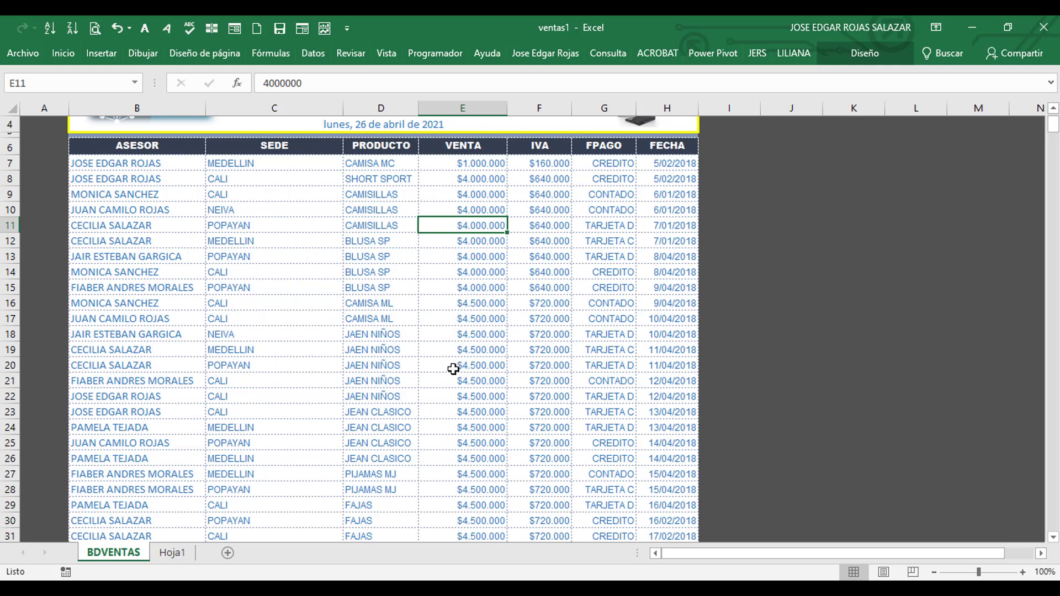
{"action": "left_click", "coordinate": [519, 301]}
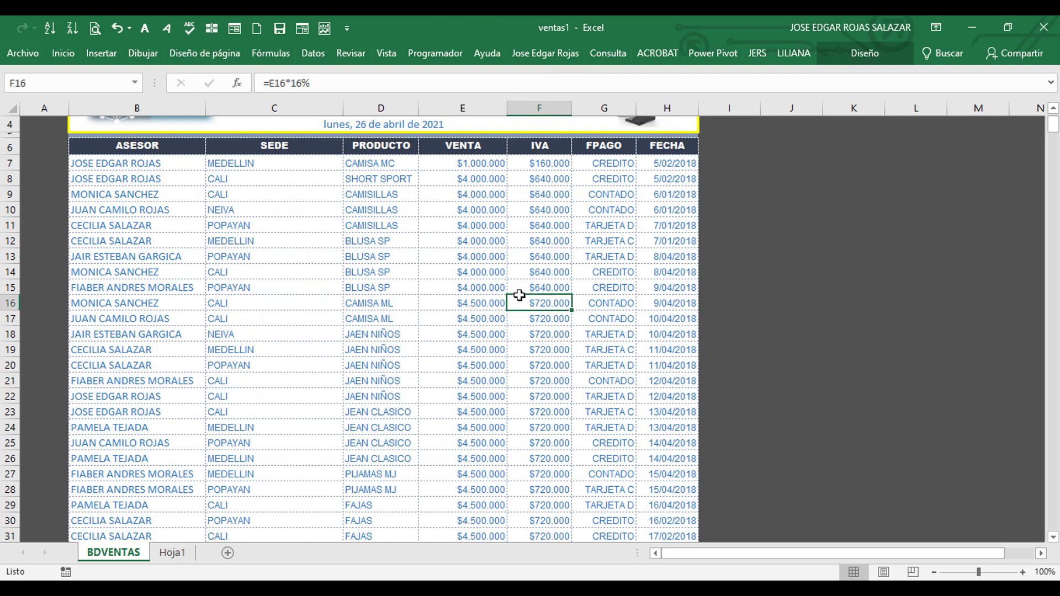
{"action": "left_click", "coordinate": [865, 54]}
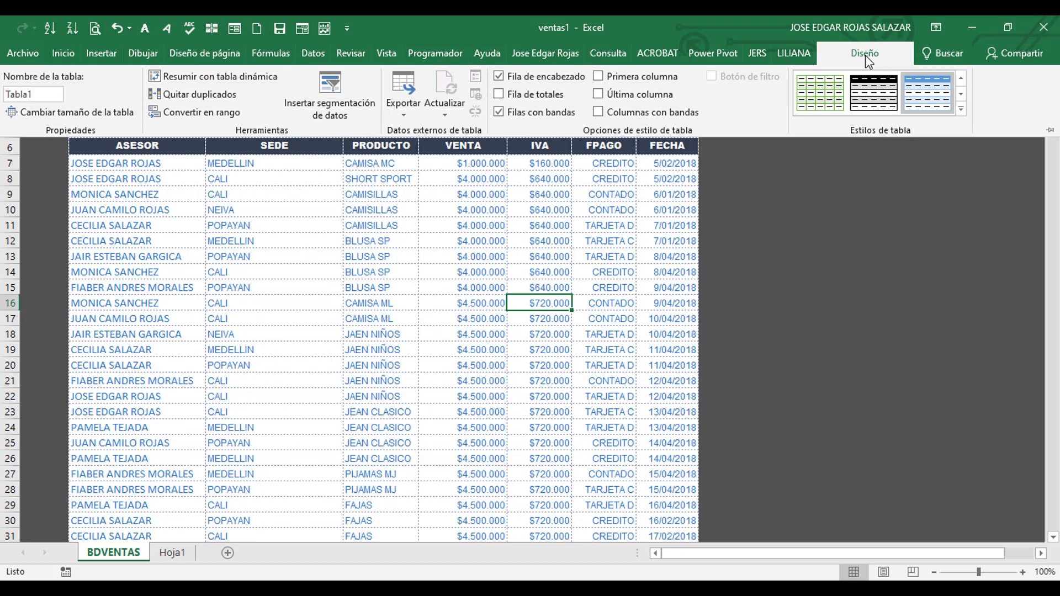
{"action": "left_click", "coordinate": [350, 246]}
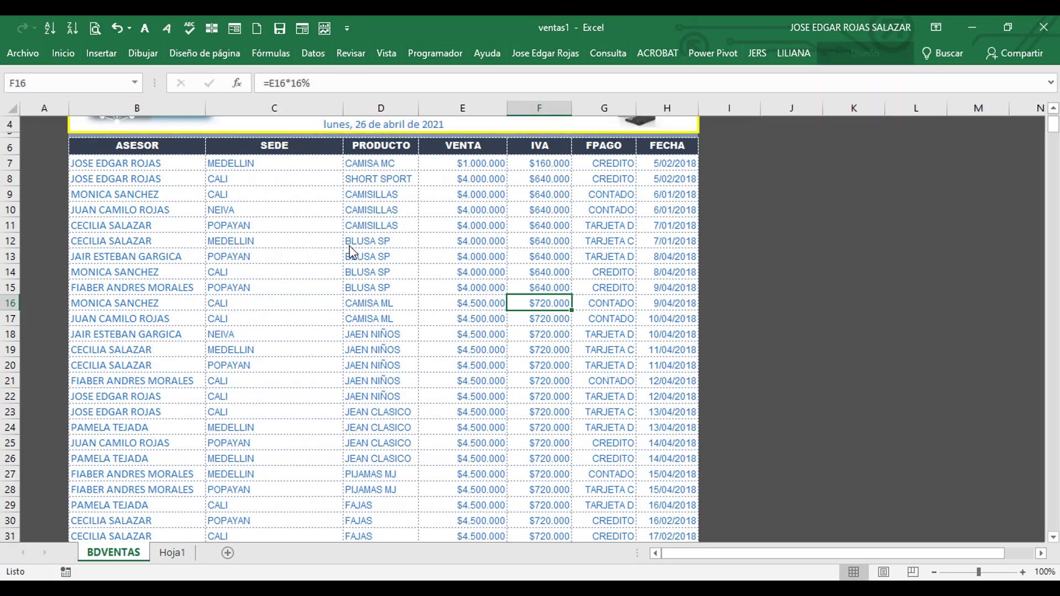
{"action": "left_click", "coordinate": [377, 234]}
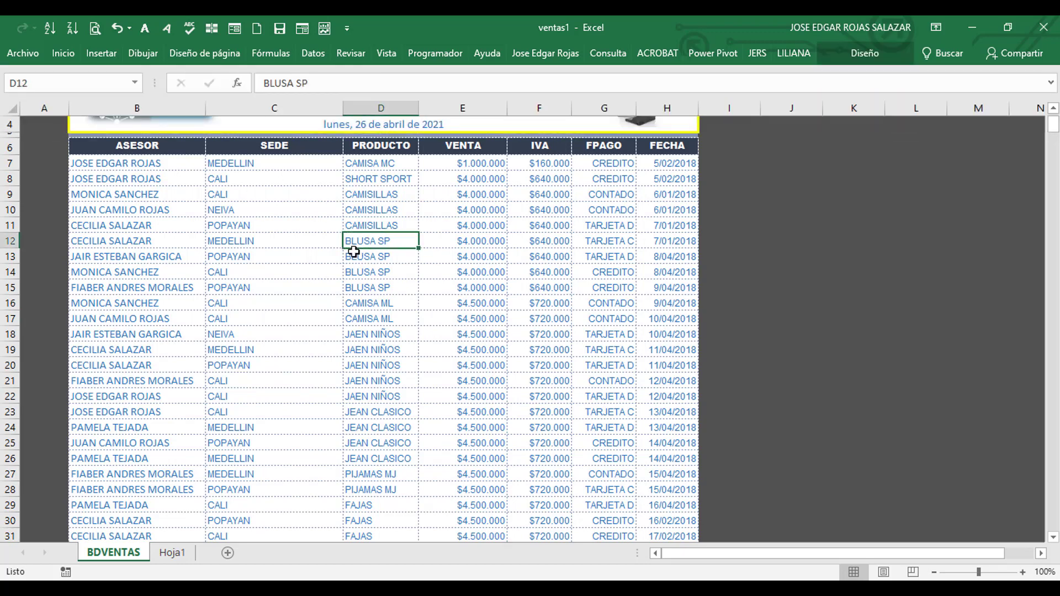
{"action": "left_click", "coordinate": [835, 277]}
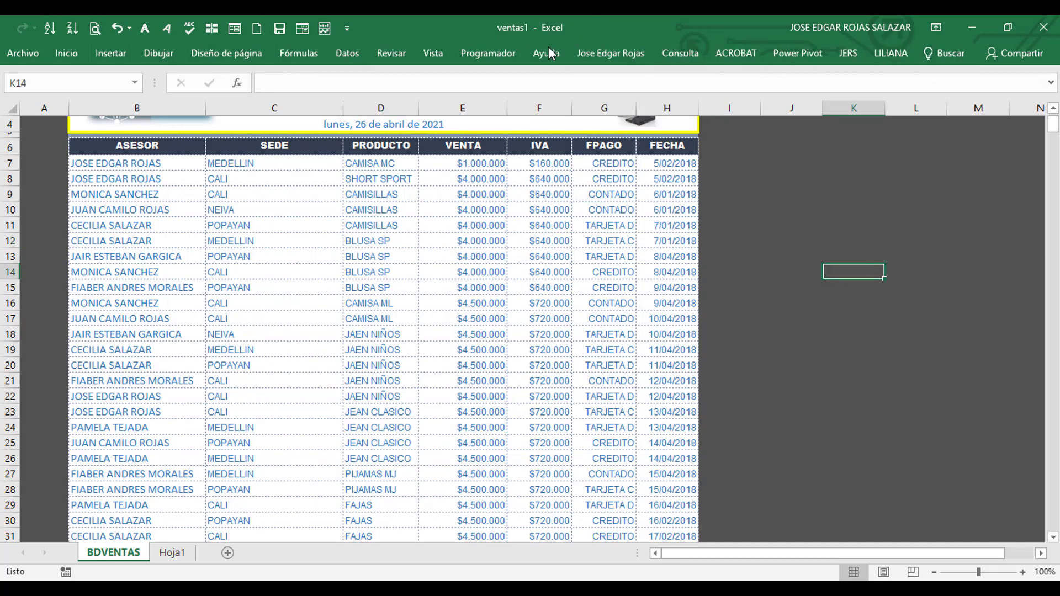
{"action": "left_click", "coordinate": [393, 255]}
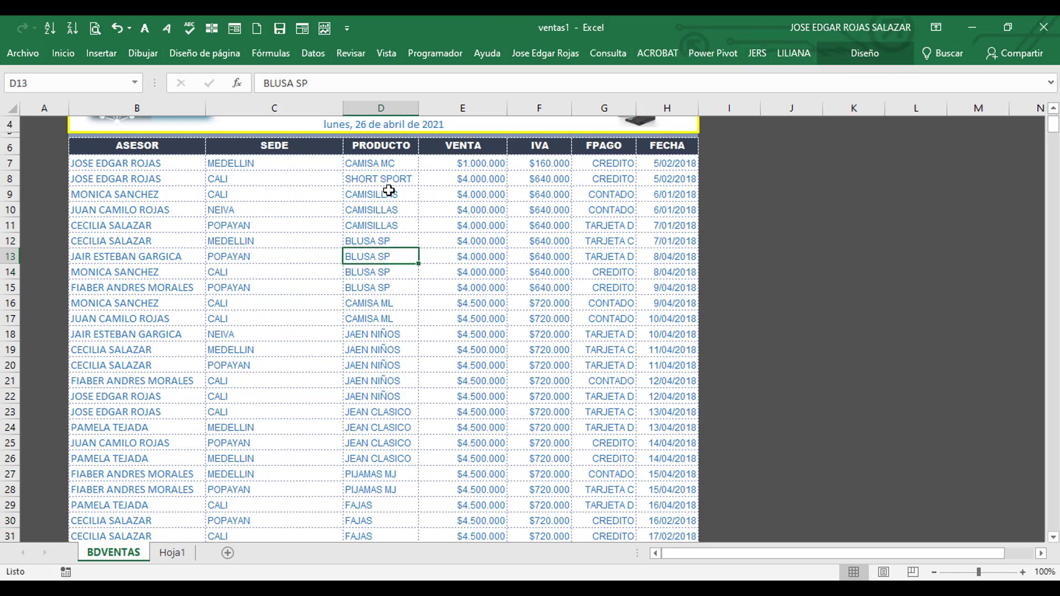
{"action": "scroll", "coordinate": [438, 508], "scroll_direction": "down", "scroll_amount": 14}
{"action": "scroll", "coordinate": [439, 508], "scroll_direction": "up", "scroll_amount": 15}
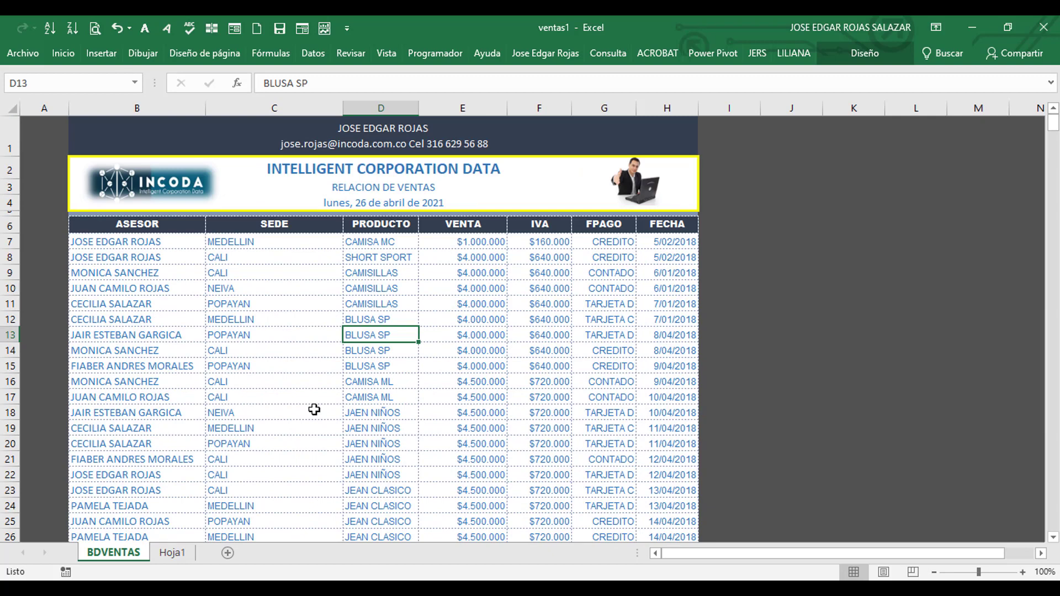
{"action": "left_click", "coordinate": [245, 355]}
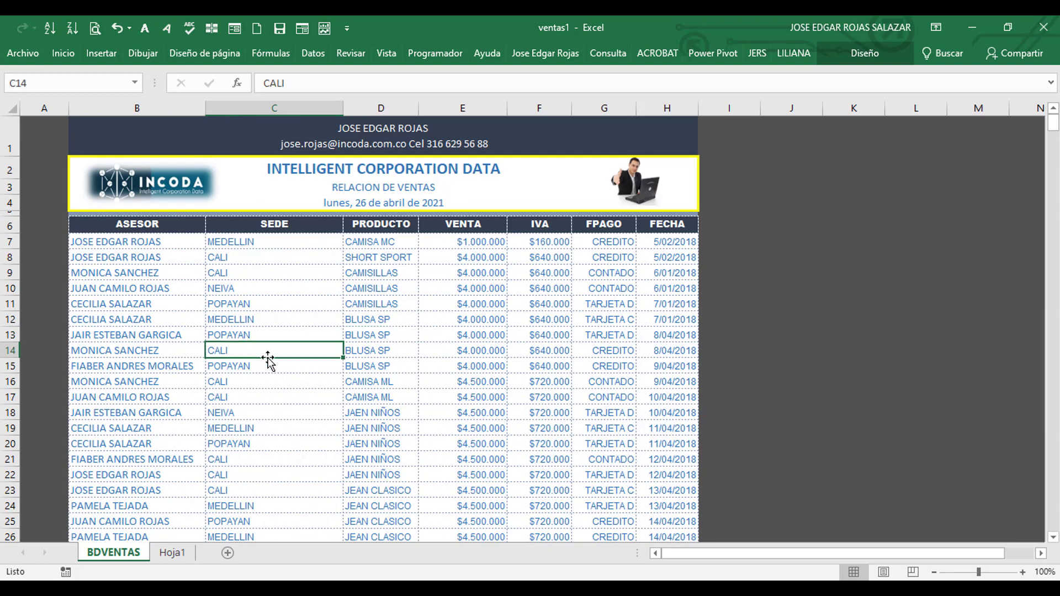
{"action": "key", "text": "Down"}
{"action": "key", "text": "Down"}
{"action": "key", "text": "Down"}
{"action": "key", "text": "Down"}
{"action": "key", "text": "Down"}
{"action": "key", "text": "Down"}
{"action": "key", "text": "Down"}
{"action": "key", "text": "Down"}
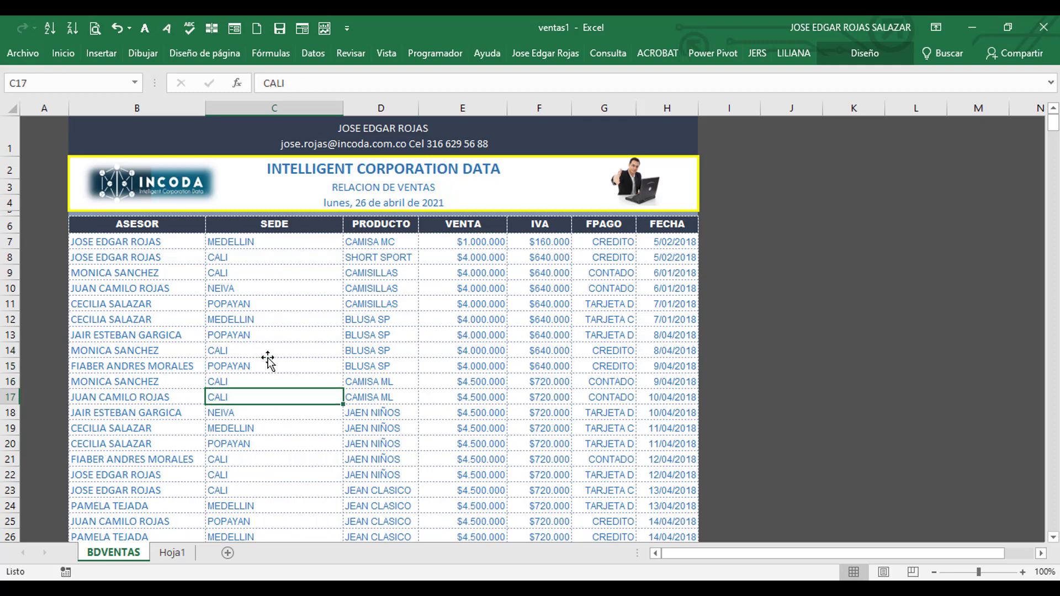
{"action": "key", "text": "Down"}
{"action": "key", "text": "Down"}
{"action": "key", "text": "Down"}
{"action": "key", "text": "Down"}
{"action": "key", "text": "Down"}
{"action": "key", "text": "Down"}
{"action": "key", "text": "Down"}
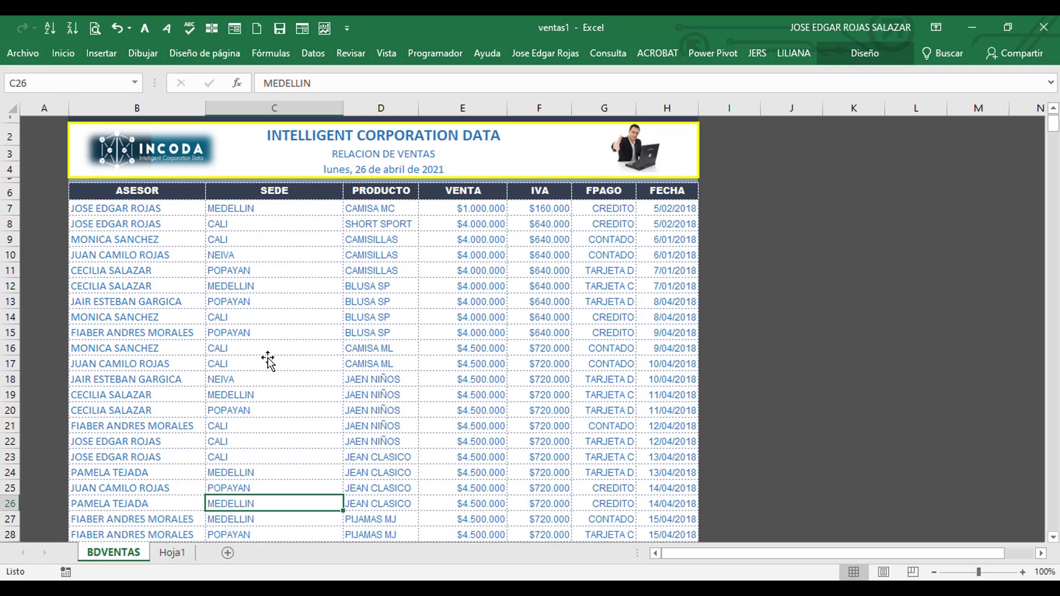
{"action": "key", "text": "Down"}
{"action": "key", "text": "Down"}
{"action": "key", "text": "Down"}
{"action": "key", "text": "Down"}
{"action": "key", "text": "Down"}
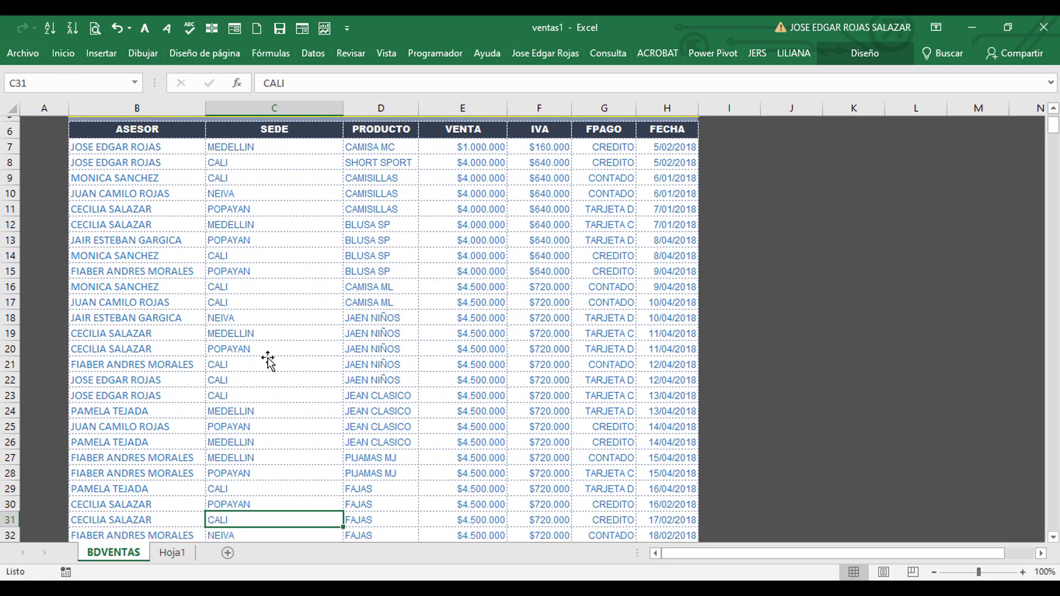
{"action": "key", "text": "Down"}
{"action": "key", "text": "Down"}
{"action": "key", "text": "Down"}
{"action": "key", "text": "Down"}
{"action": "key", "text": "Down"}
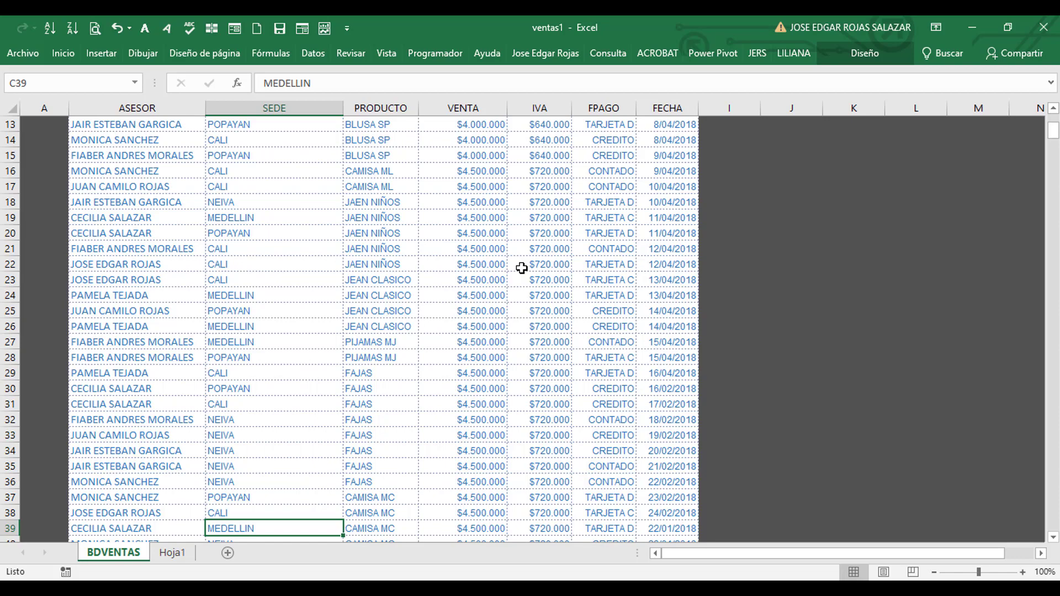
{"action": "key", "text": "Up"}
{"action": "key", "text": "Up"}
{"action": "key", "text": "Up"}
{"action": "key", "text": "Up"}
{"action": "key", "text": "Up"}
{"action": "key", "text": "Up"}
{"action": "key", "text": "Up"}
{"action": "key", "text": "Up"}
{"action": "key", "text": "Up"}
{"action": "key", "text": "Up"}
{"action": "key", "text": "Up"}
{"action": "key", "text": "Up"}
{"action": "key", "text": "Up"}
{"action": "key", "text": "Up"}
{"action": "key", "text": "Up"}
{"action": "key", "text": "Up"}
{"action": "key", "text": "Up"}
{"action": "key", "text": "Up"}
{"action": "key", "text": "Up"}
{"action": "key", "text": "Up"}
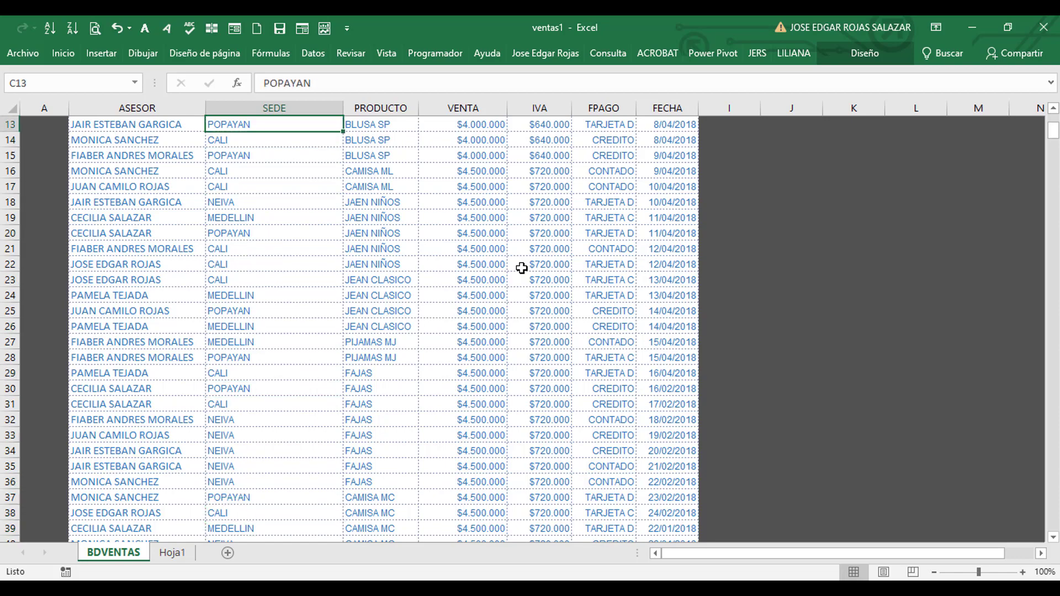
{"action": "key", "text": "Up"}
{"action": "key", "text": "Up"}
{"action": "key", "text": "Up"}
{"action": "key", "text": "Up"}
{"action": "key", "text": "Up"}
{"action": "key", "text": "Up"}
{"action": "key", "text": "Up"}
{"action": "key", "text": "Up"}
{"action": "key", "text": "Up"}
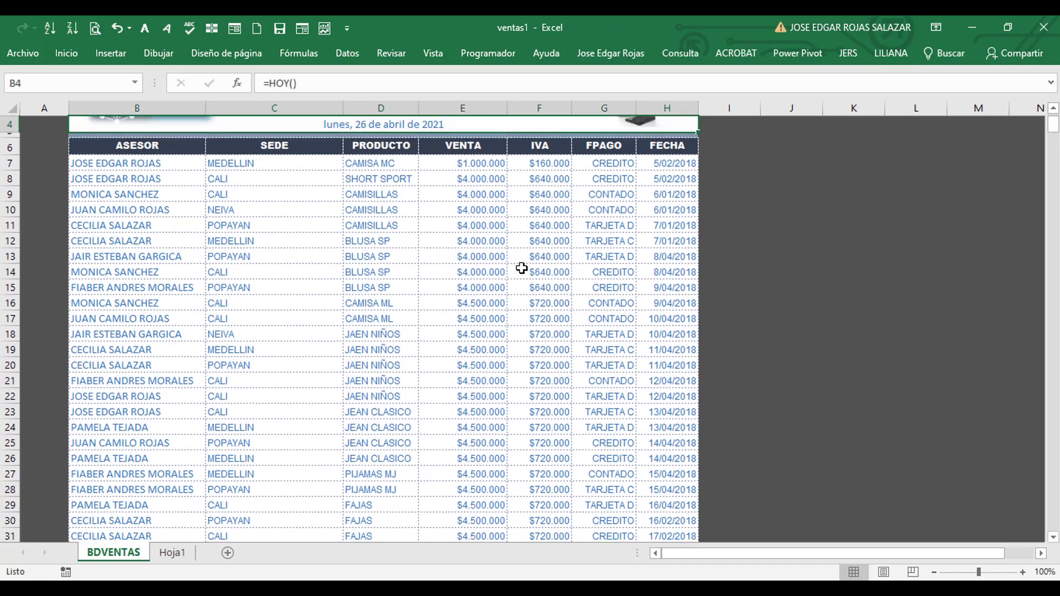
{"action": "key", "text": "Up"}
{"action": "key", "text": "Up"}
{"action": "key", "text": "Up"}
{"action": "key", "text": "Down"}
{"action": "key", "text": "Down"}
{"action": "key", "text": "Down"}
{"action": "key", "text": "Down"}
{"action": "key", "text": "Down"}
{"action": "key", "text": "Down"}
{"action": "key", "text": "Down"}
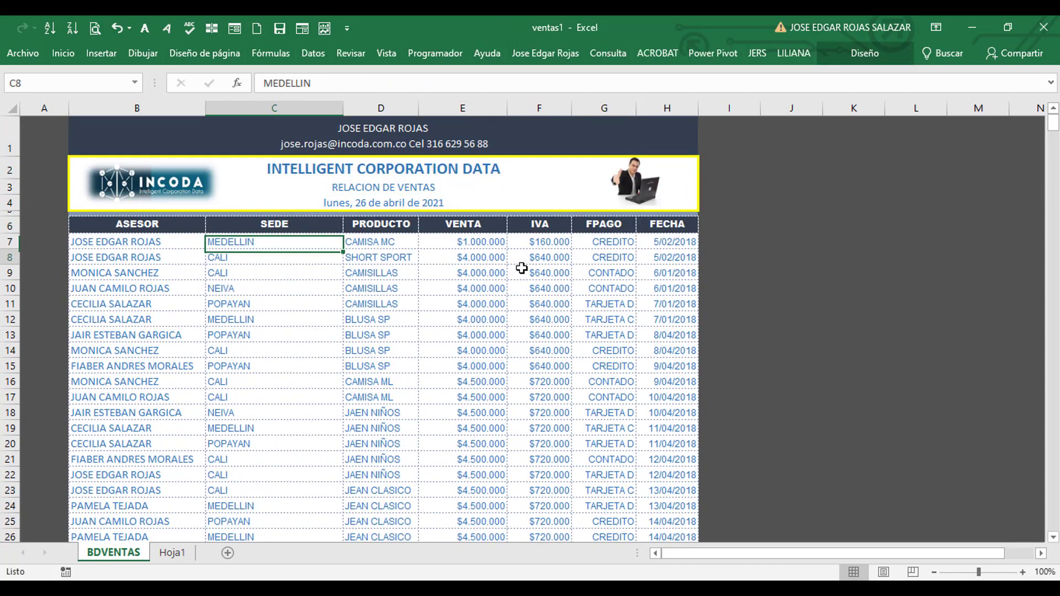
{"action": "key", "text": "Down"}
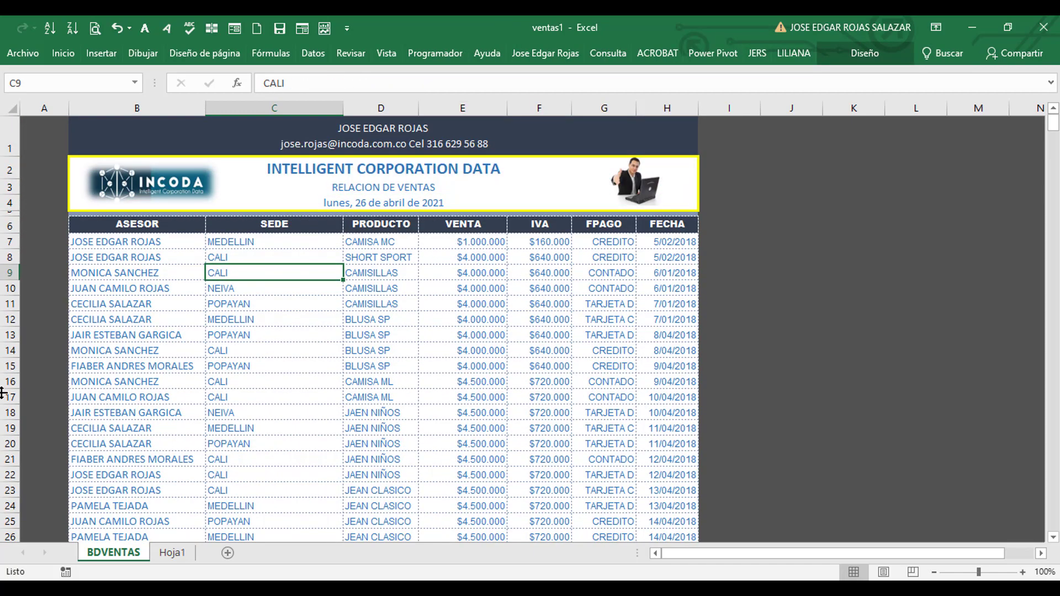
Add a COMISION header in I6, extending the sales table by one column
{"action": "left_click", "coordinate": [722, 223]}
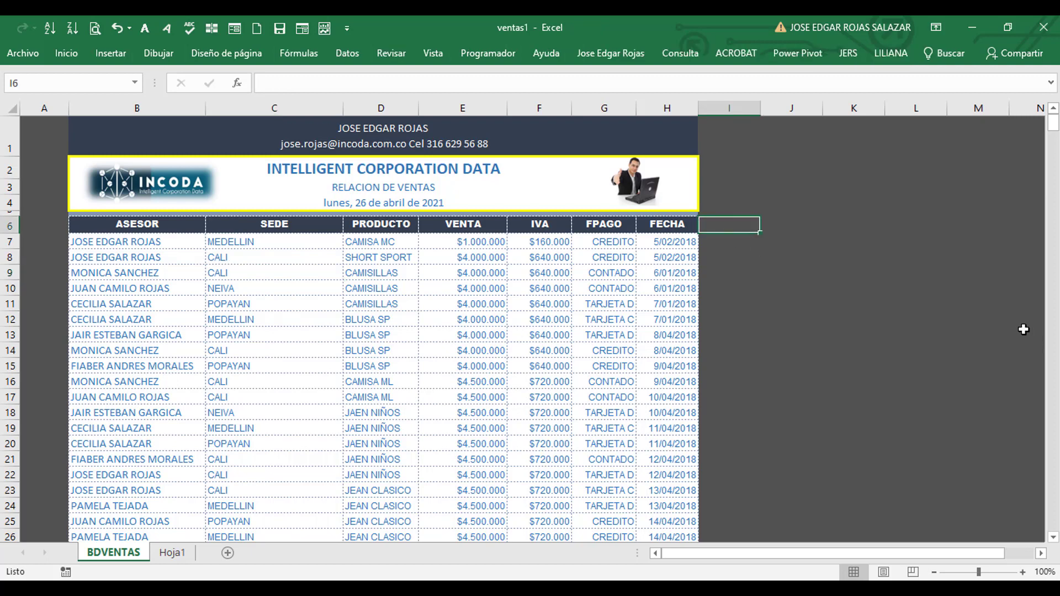
{"action": "type", "text": "c"}
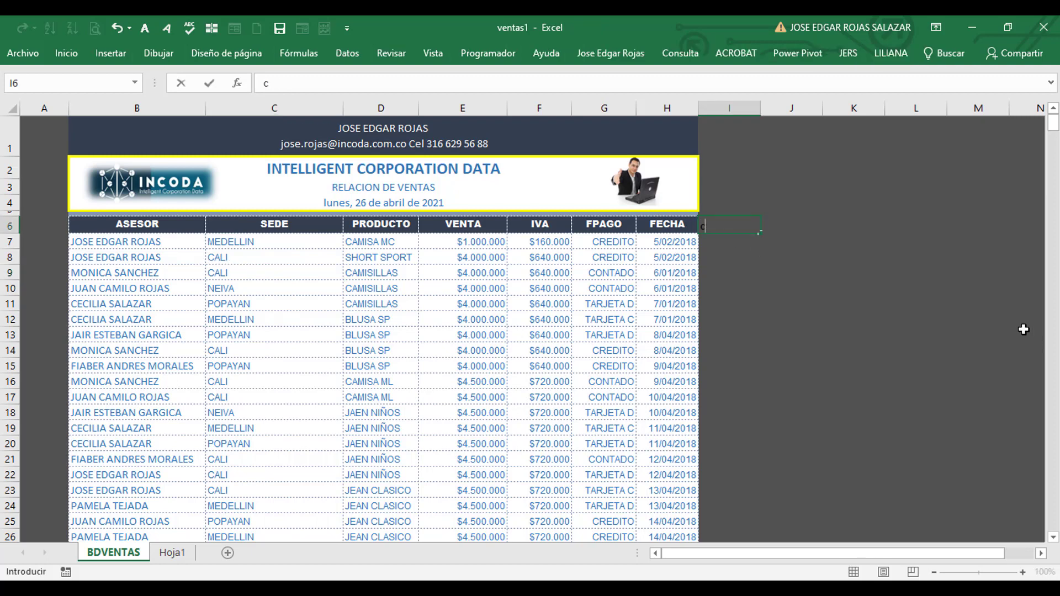
{"action": "type", "text": "omision"}
{"action": "key", "text": "Return"}
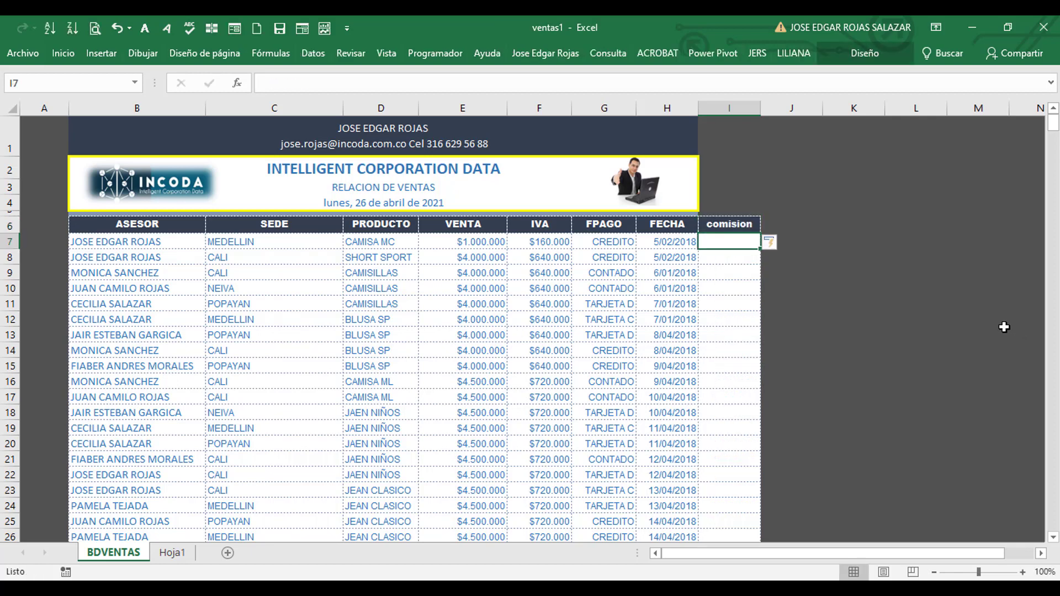
{"action": "left_click", "coordinate": [733, 226]}
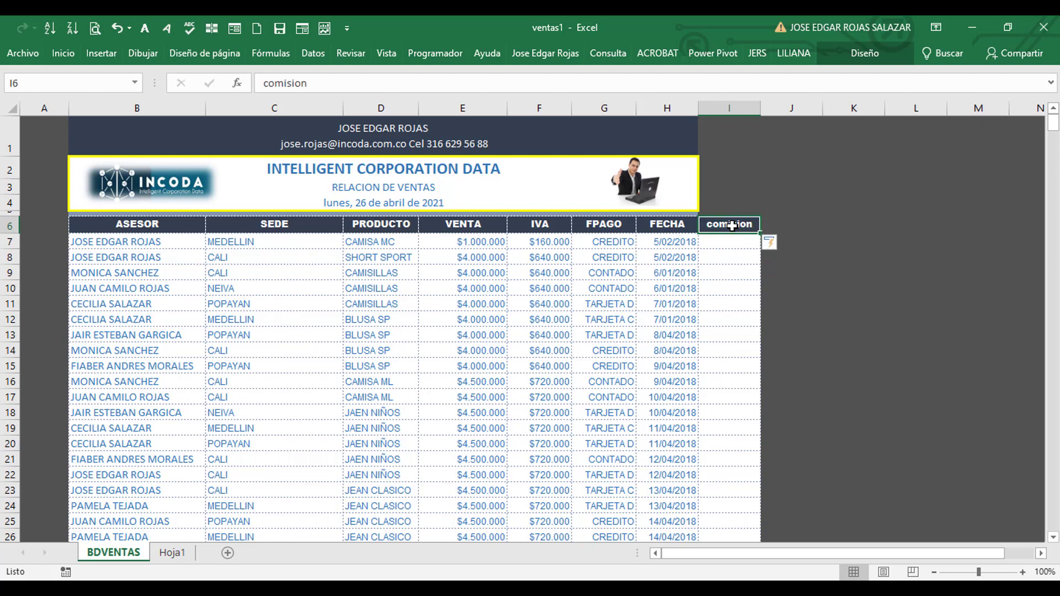
{"action": "type", "text": "COMISION"}
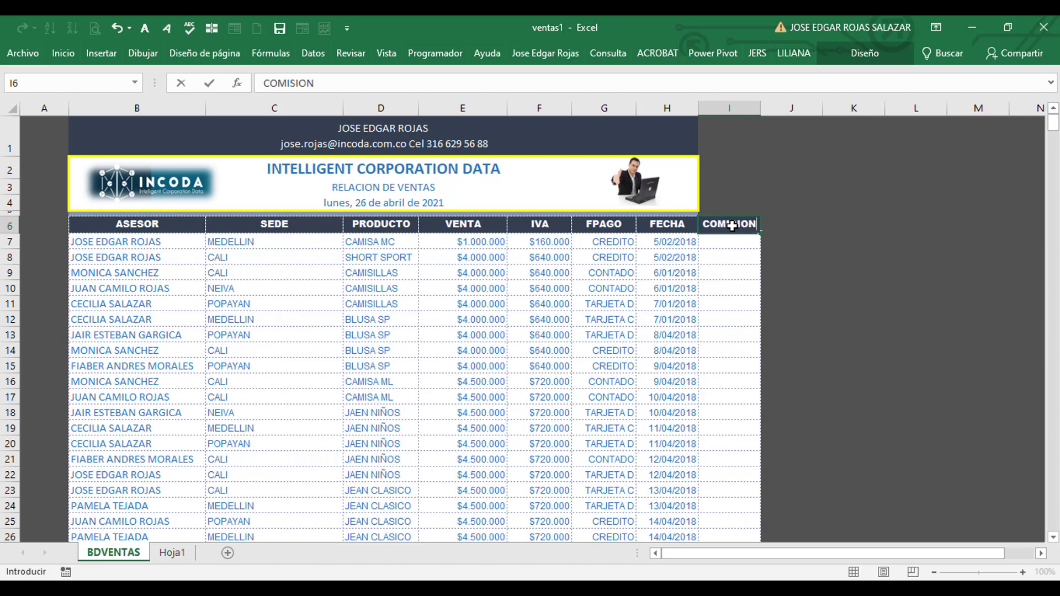
{"action": "key", "text": "Return"}
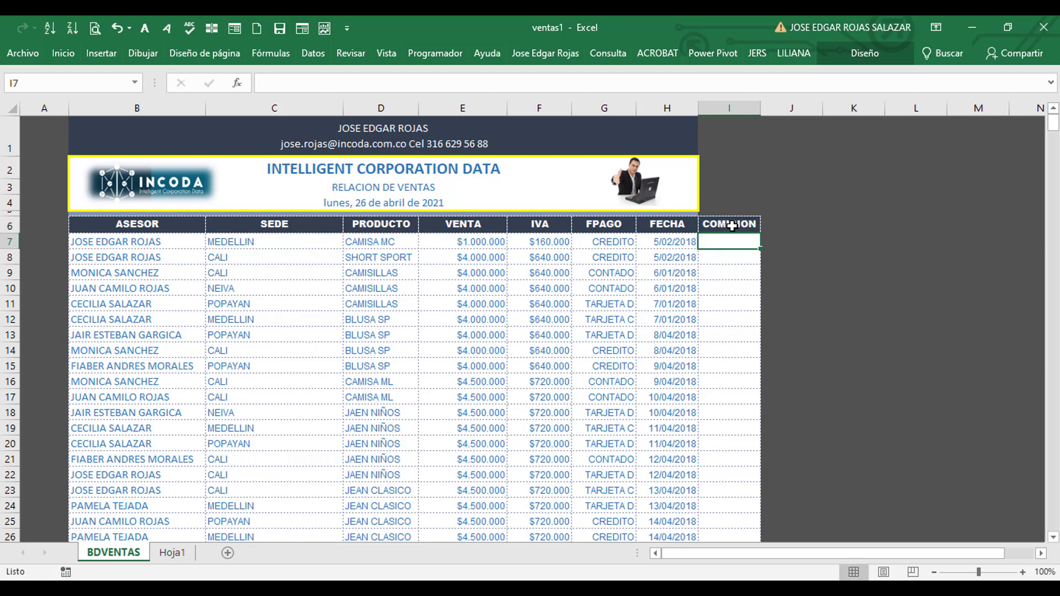
{"action": "type", "text": "="}
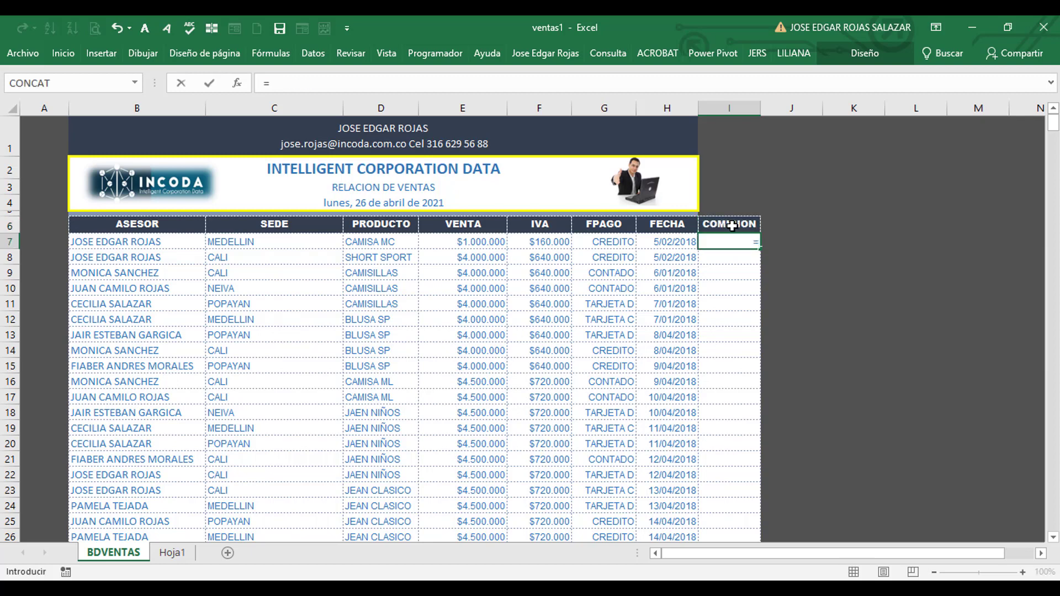
{"action": "left_click", "coordinate": [485, 242]}
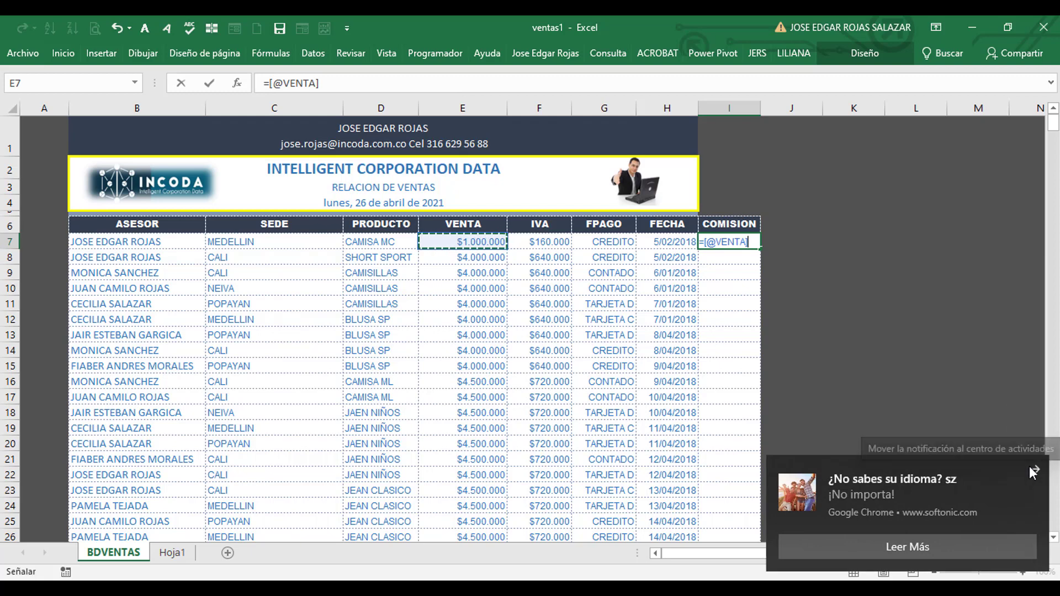
{"action": "left_click", "coordinate": [1033, 471]}
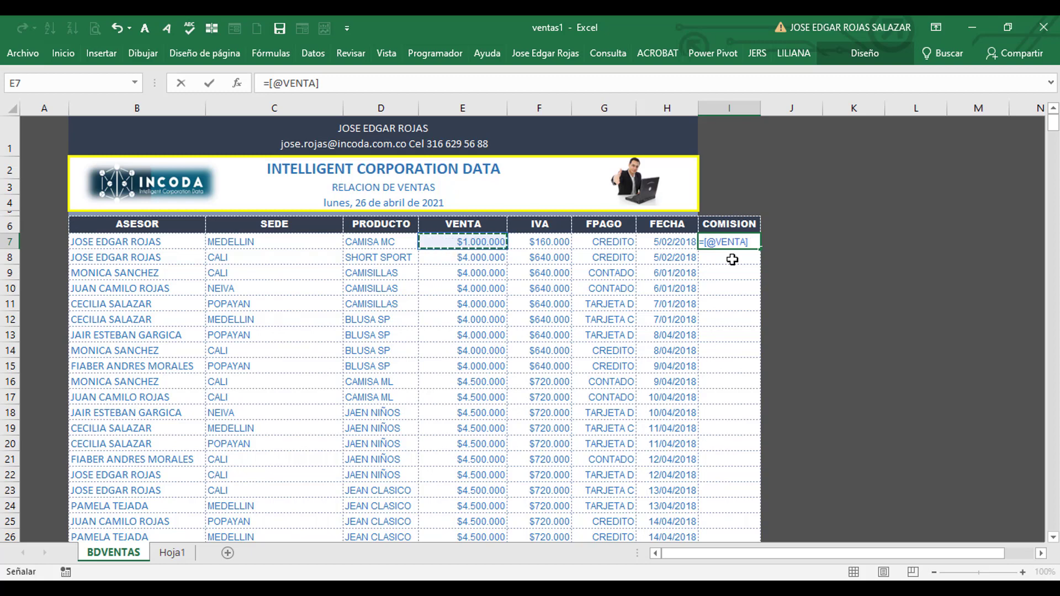
{"action": "type", "text": "*10"}
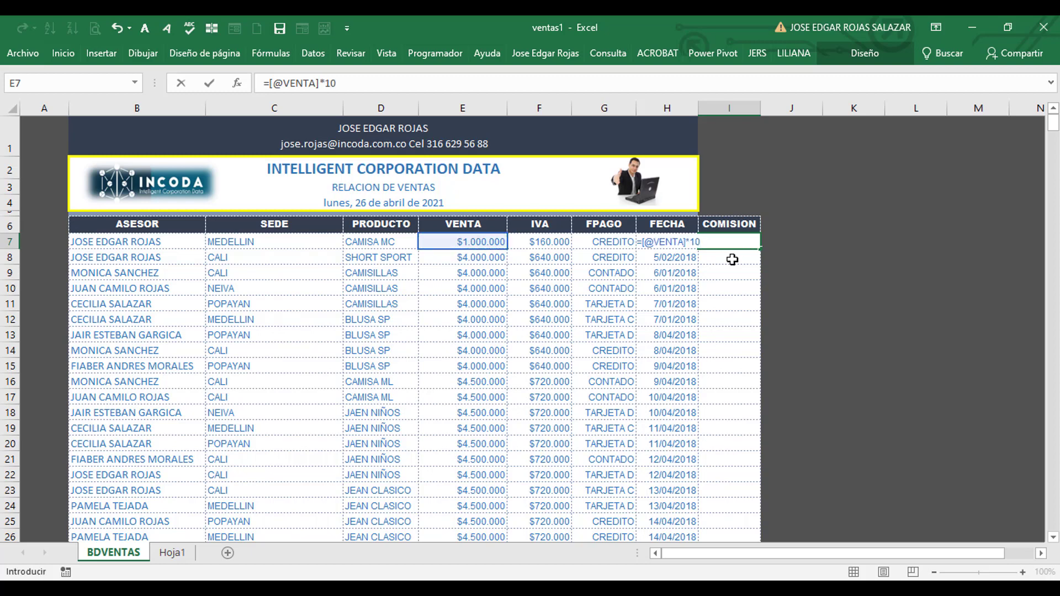
{"action": "type", "text": "%"}
{"action": "key", "text": "Return"}
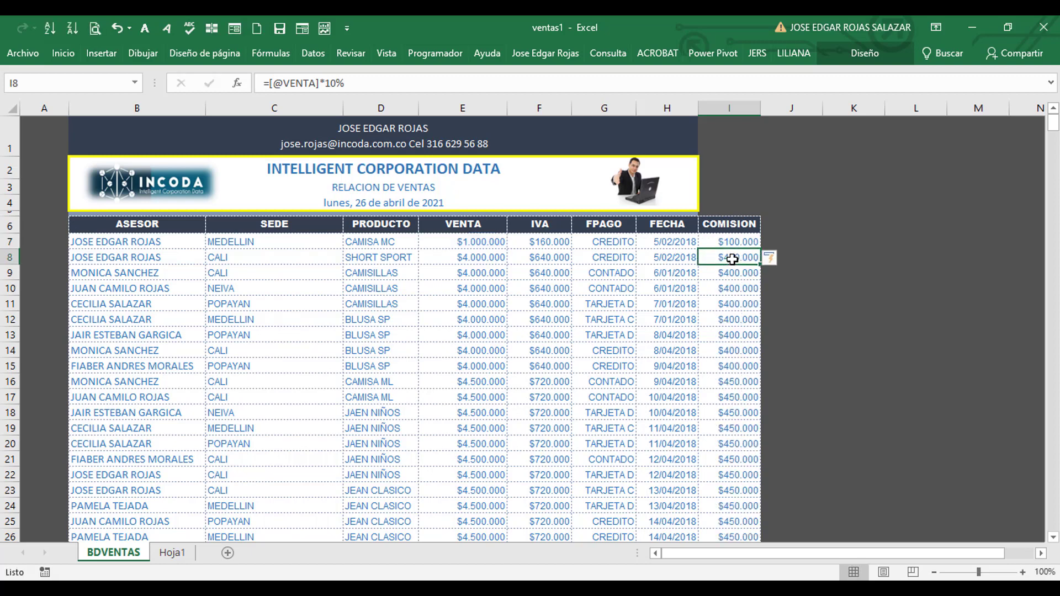
{"action": "key", "text": "Down"}
{"action": "key", "text": "Down"}
{"action": "key", "text": "Down"}
{"action": "key", "text": "Down"}
{"action": "key", "text": "Down"}
{"action": "key", "text": "Down"}
{"action": "key", "text": "Down"}
{"action": "key", "text": "Down"}
{"action": "key", "text": "Down"}
{"action": "key", "text": "Down"}
{"action": "key", "text": "Down"}
{"action": "key", "text": "Down"}
{"action": "key", "text": "Down"}
{"action": "key", "text": "Down"}
{"action": "key", "text": "Down"}
{"action": "key", "text": "Down"}
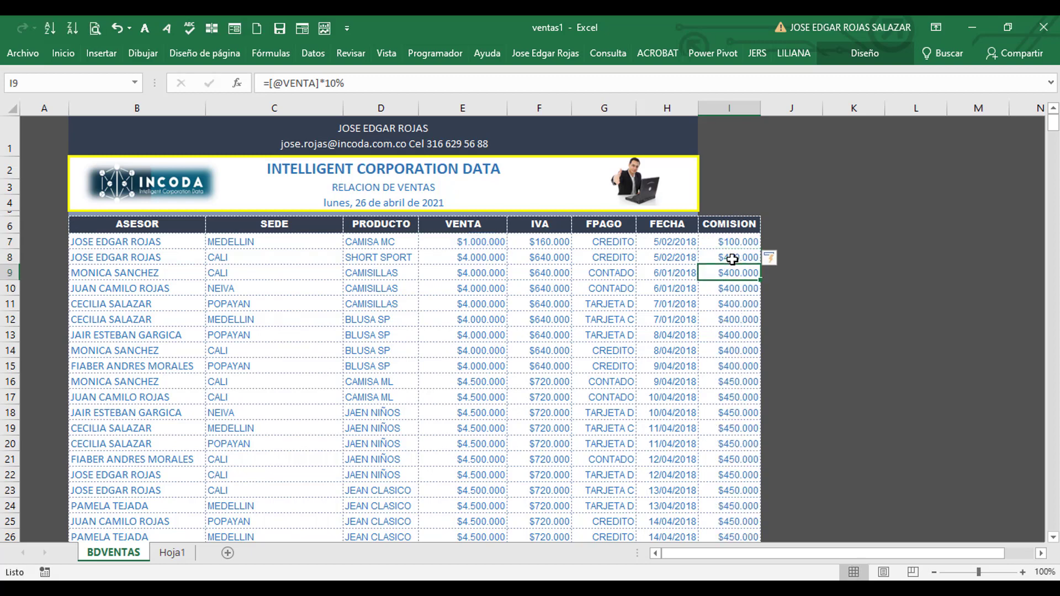
{"action": "key", "text": "Up"}
{"action": "key", "text": "Up"}
{"action": "key", "text": "Up"}
{"action": "key", "text": "Up"}
{"action": "key", "text": "Up"}
{"action": "key", "text": "Up"}
{"action": "key", "text": "Up"}
{"action": "key", "text": "Up"}
{"action": "key", "text": "Up"}
{"action": "key", "text": "Up"}
{"action": "key", "text": "Up"}
{"action": "key", "text": "Up"}
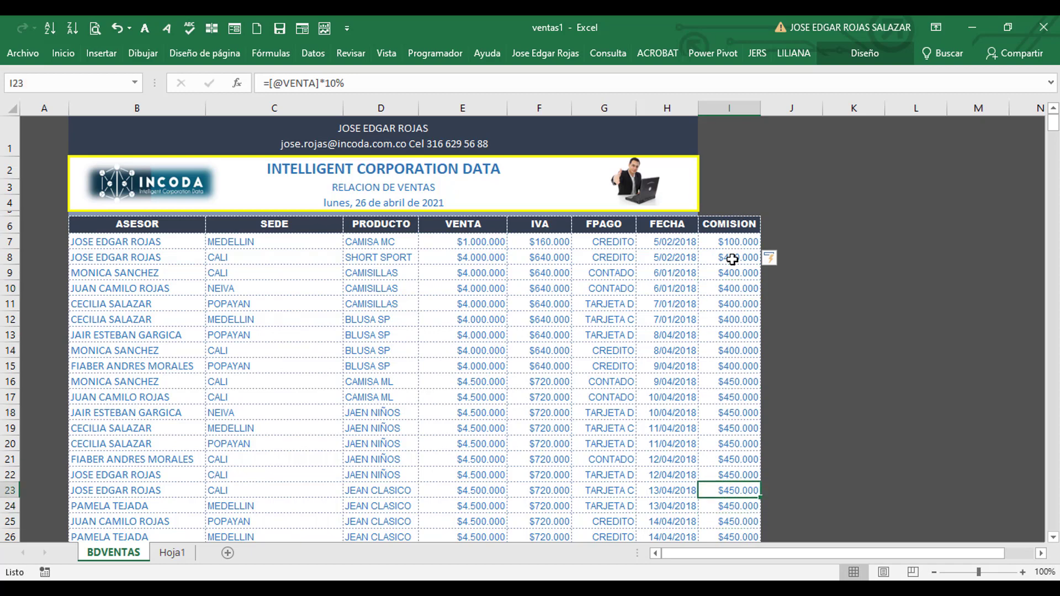
{"action": "key", "text": "Up"}
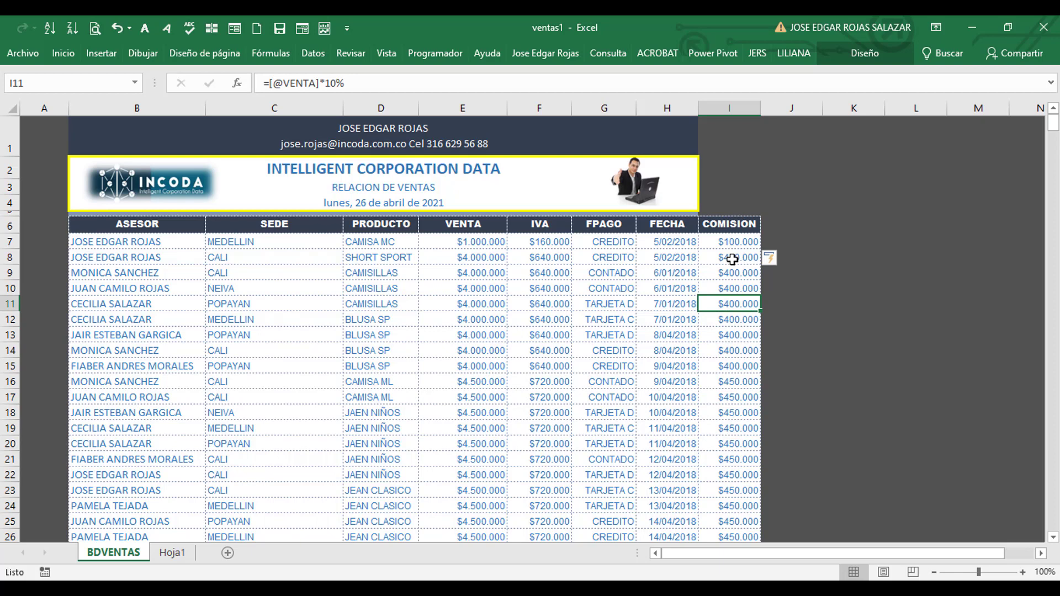
{"action": "key", "text": "Up"}
{"action": "key", "text": "Up"}
{"action": "key", "text": "Up"}
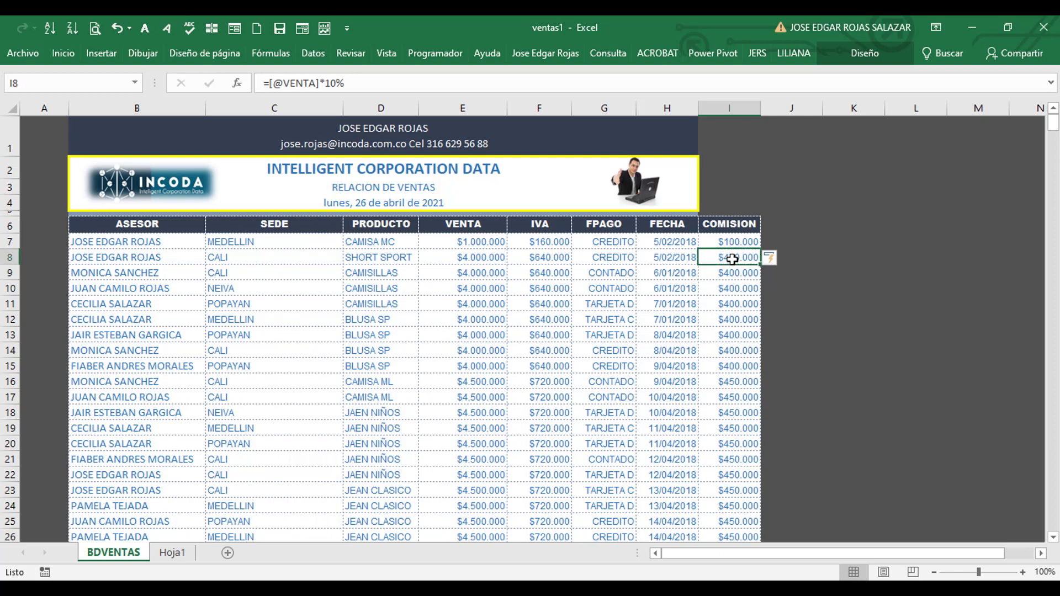
{"action": "key", "text": "Left"}
{"action": "key", "text": "Left"}
{"action": "key", "text": "Left"}
{"action": "key", "text": "Left"}
{"action": "key", "text": "Left"}
{"action": "key", "text": "Left"}
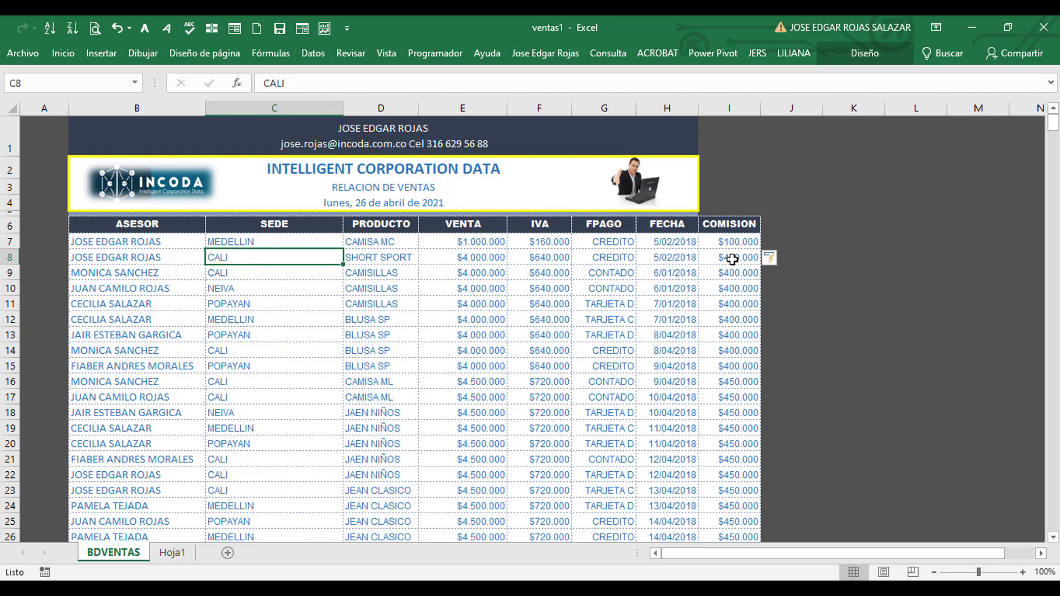
Enter a new advisor's name in B660, the first empty row below the table, extending it
{"action": "left_click", "coordinate": [732, 259]}
{"action": "key", "text": "ctrl+Down"}
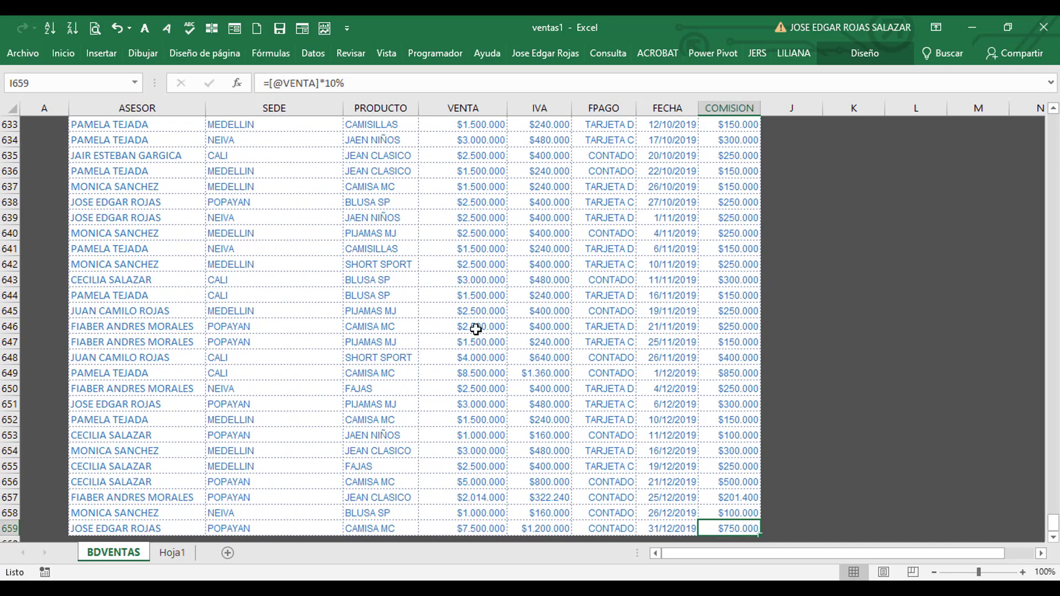
{"action": "scroll", "coordinate": [386, 353], "scroll_direction": "down", "scroll_amount": 4}
{"action": "left_click", "coordinate": [116, 362]}
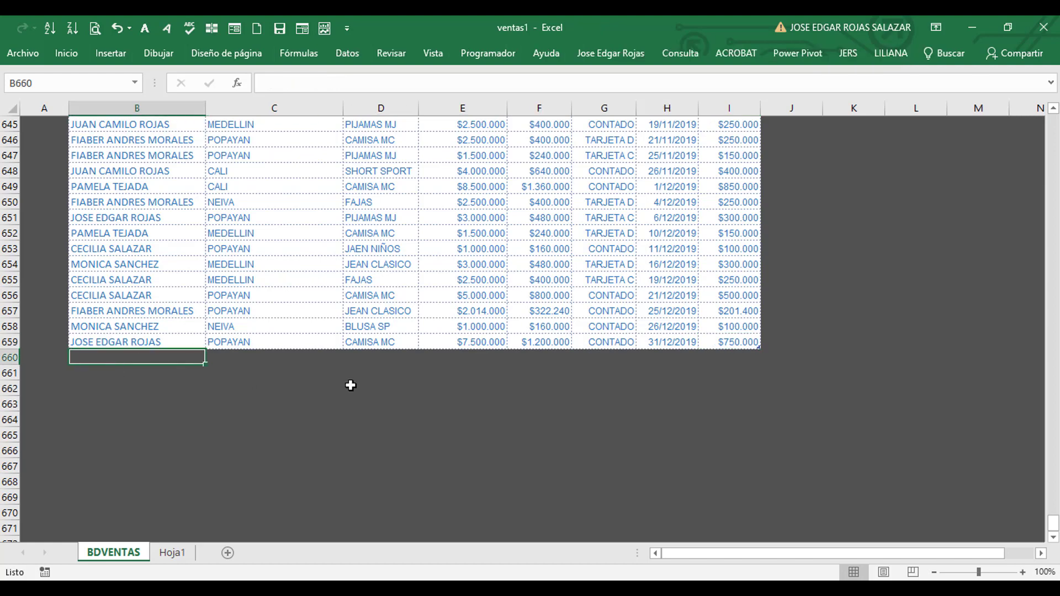
{"action": "type", "text": "PEDRO"}
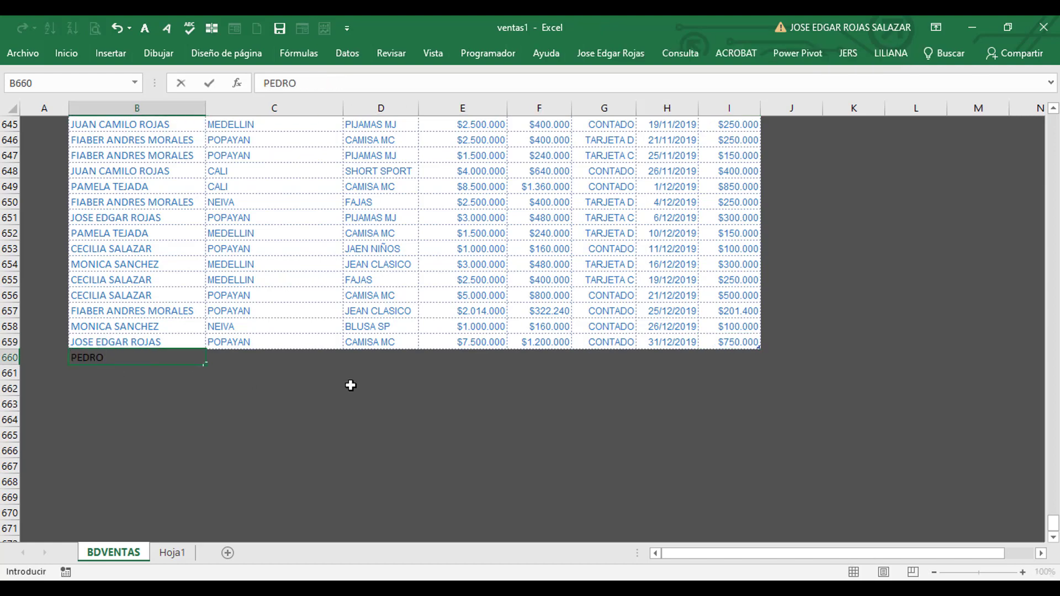
{"action": "type", "text": " PATAQUIVA"}
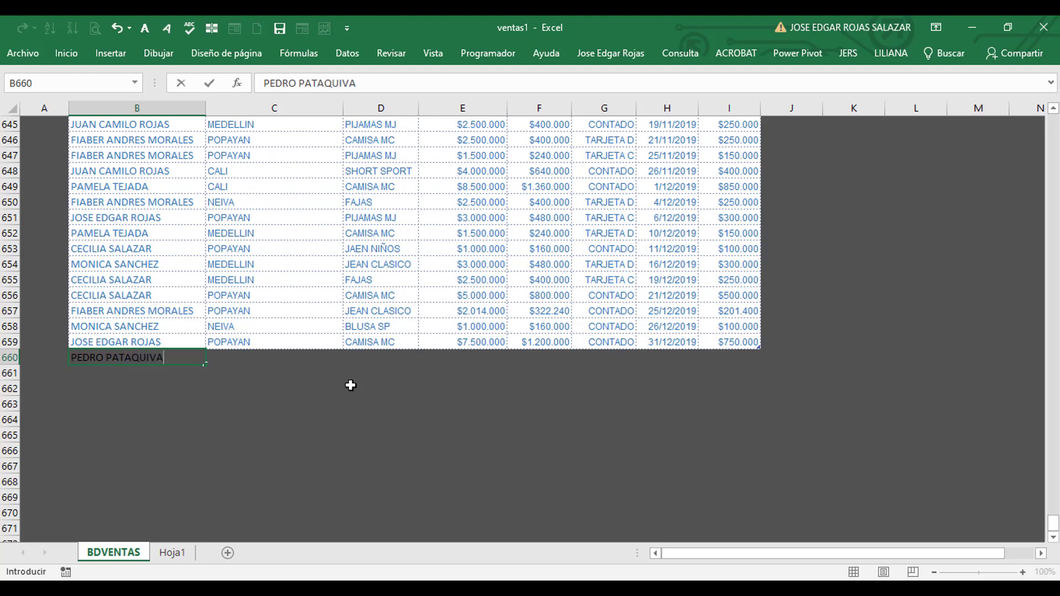
{"action": "key", "text": "Tab"}
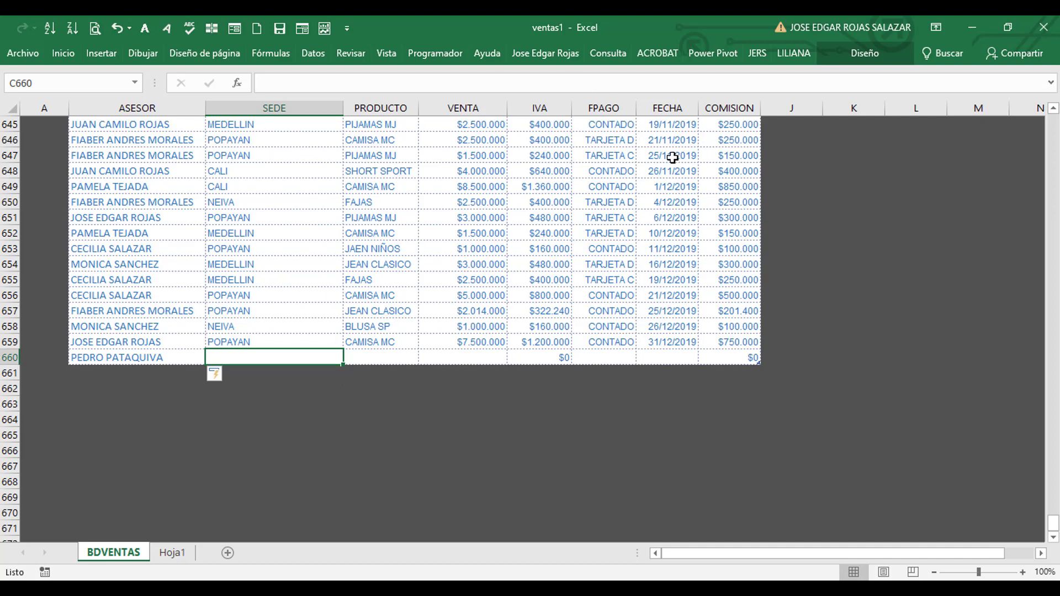
Clear the test entry in row 660 so the table ends at row 659
{"action": "left_click", "coordinate": [530, 205]}
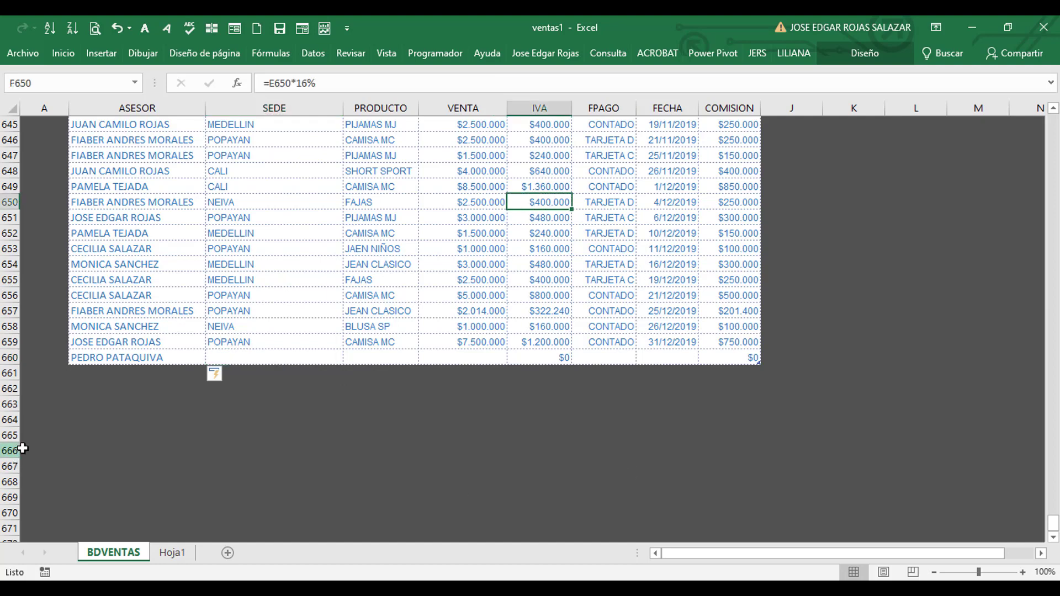
{"action": "left_click", "coordinate": [7, 357]}
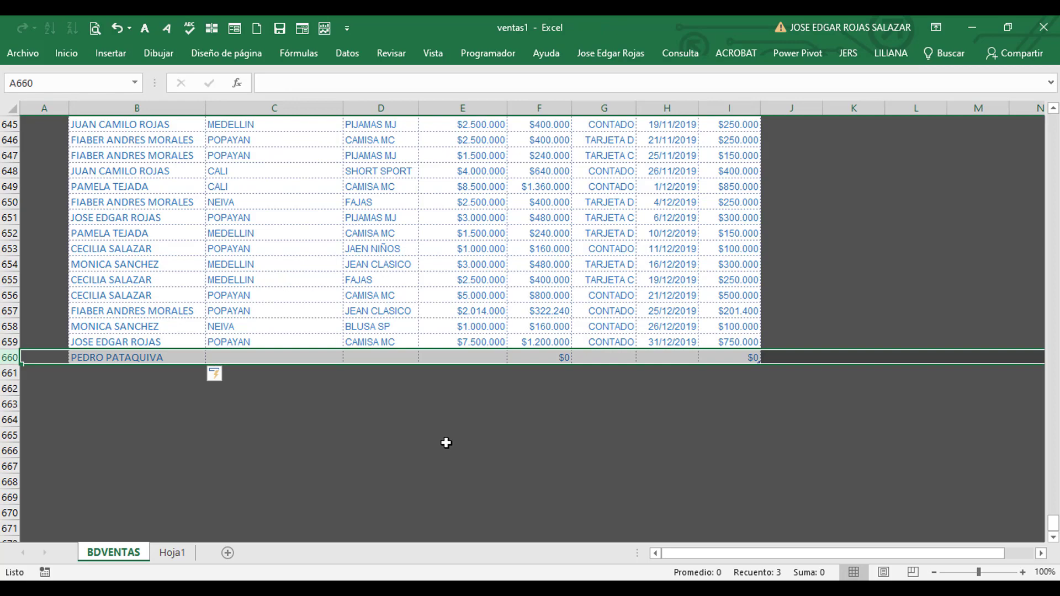
{"action": "key", "text": "Delete"}
Return to the top of the sheet and select the whole COMISION column I
{"action": "scroll", "coordinate": [949, 163], "scroll_direction": "up", "scroll_amount": 4}
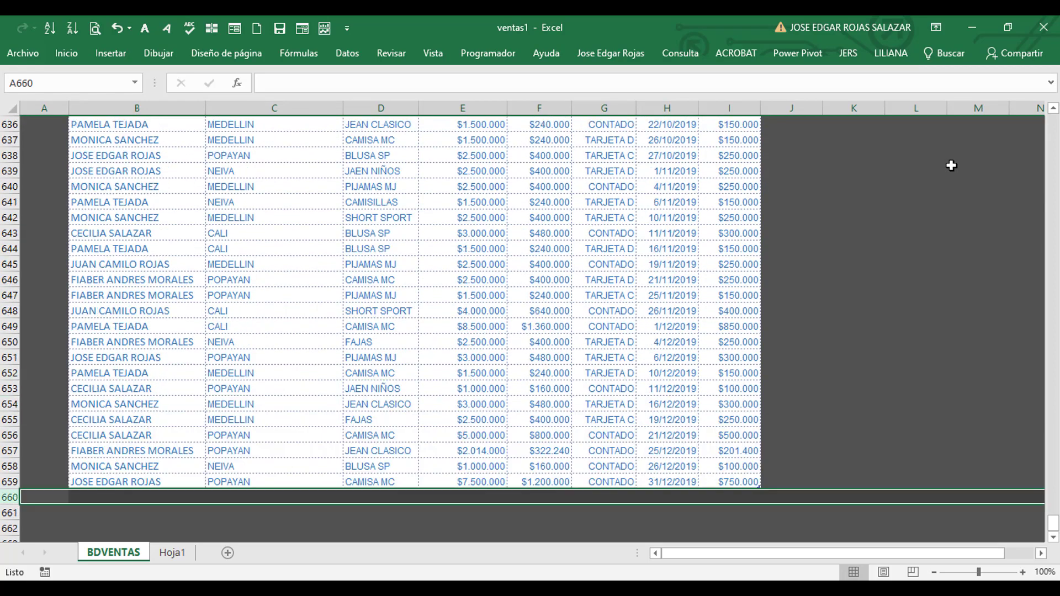
{"action": "left_click", "coordinate": [1054, 482]}
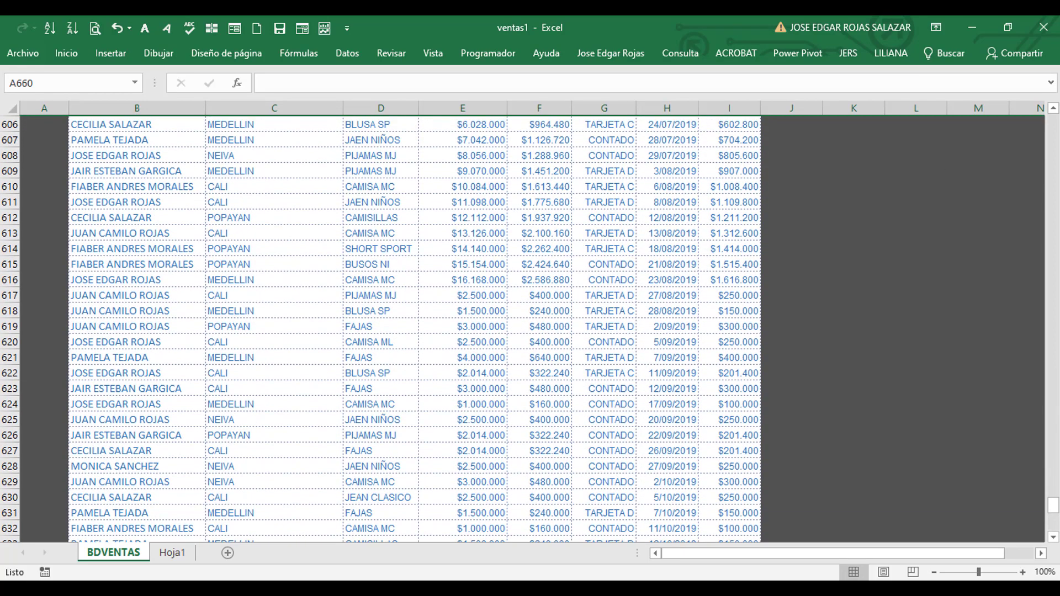
{"action": "left_click", "coordinate": [1054, 411]}
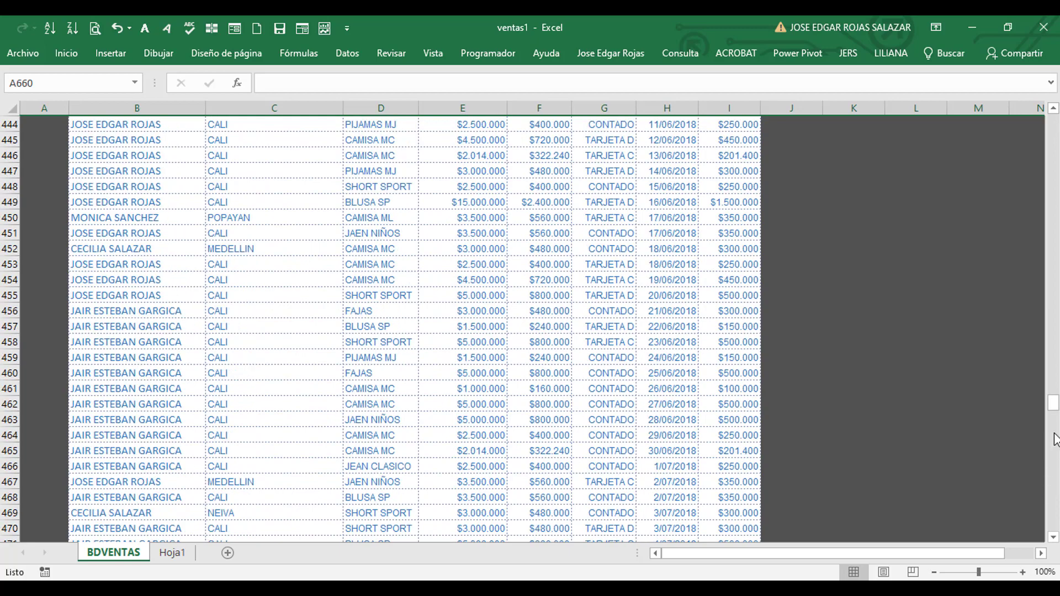
{"action": "left_click_drag", "start_coordinate": [1055, 405], "coordinate": [1053, 123]}
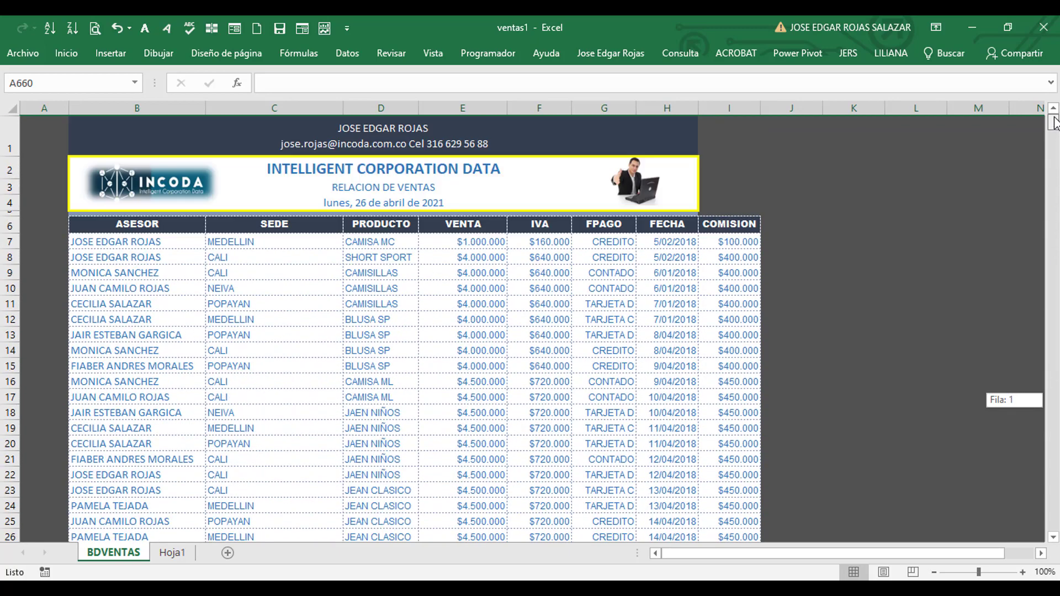
{"action": "left_click", "coordinate": [736, 110]}
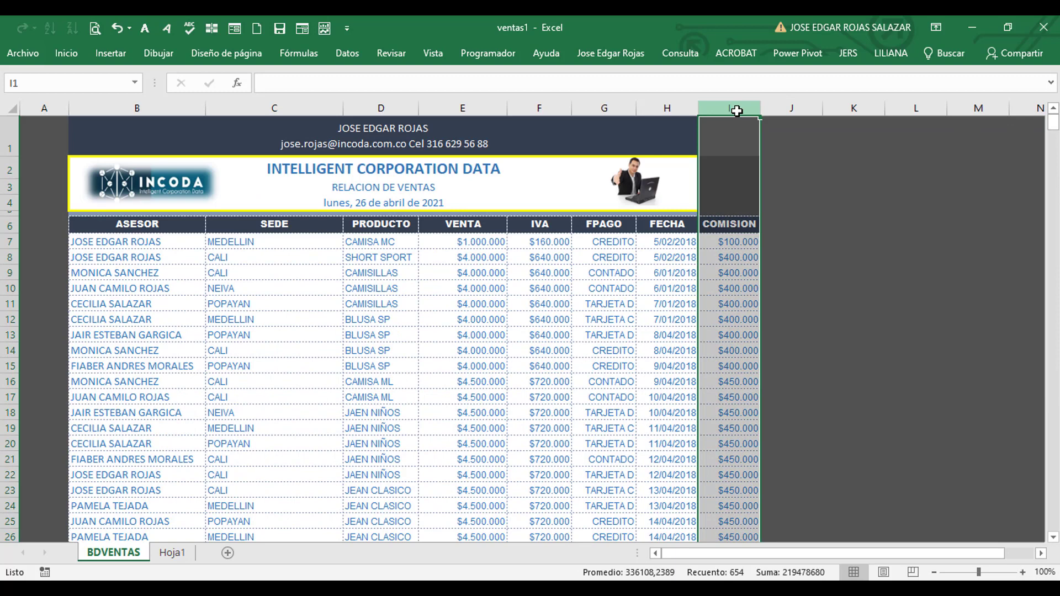
Delete column I's contents to drop COMISION, then view the table's Diseño settings showing Tabla1
{"action": "key", "text": "Delete"}
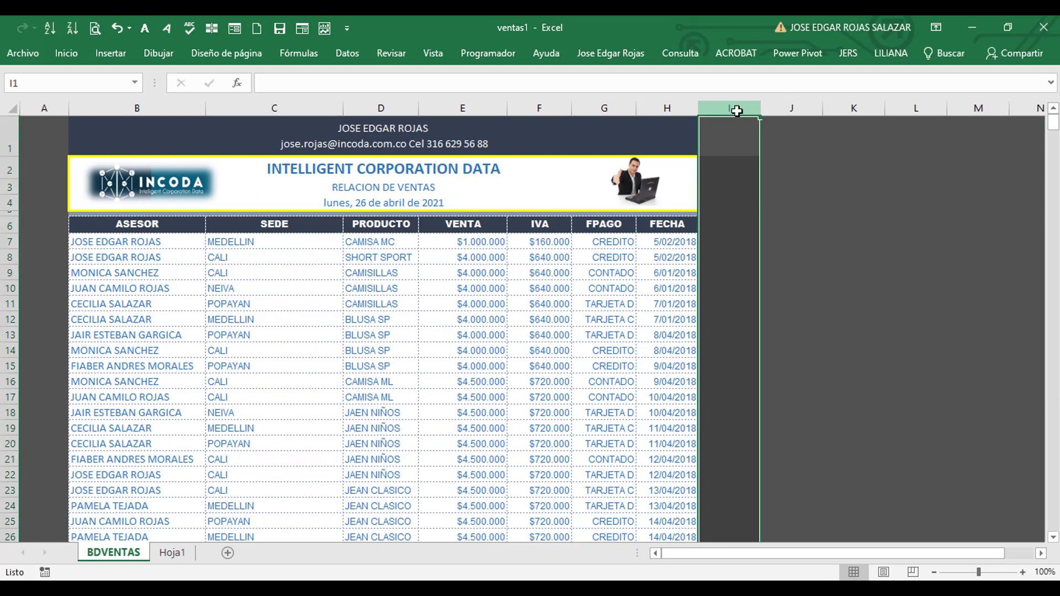
{"action": "left_click", "coordinate": [379, 348]}
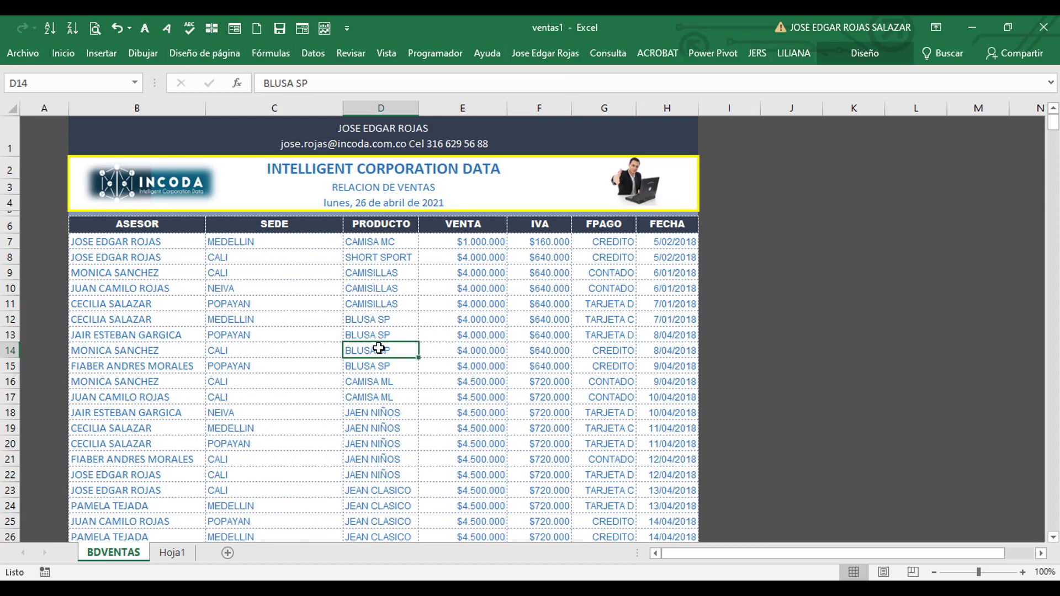
{"action": "left_click", "coordinate": [548, 334]}
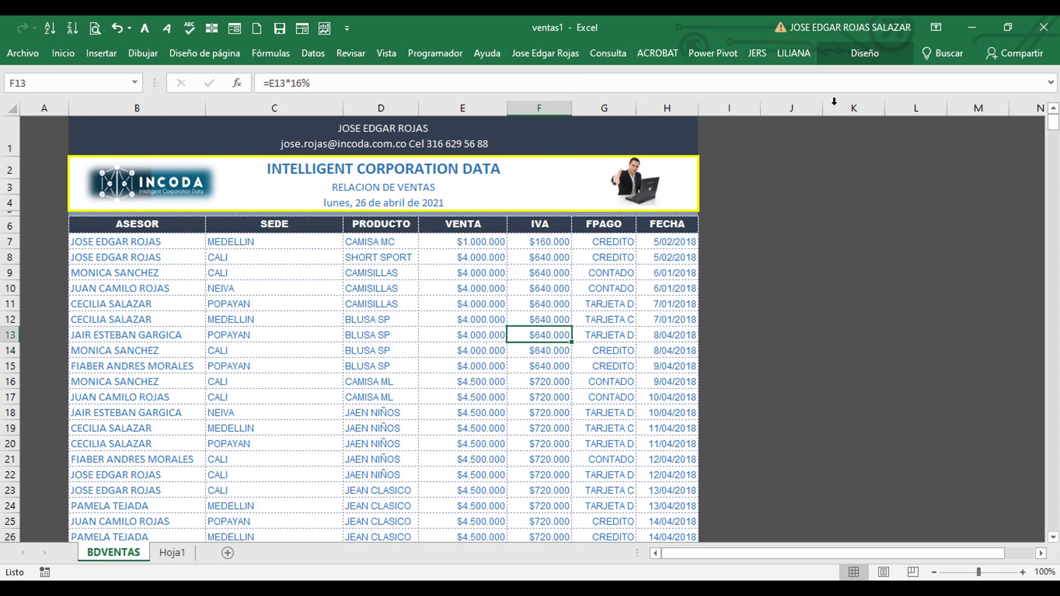
{"action": "left_click", "coordinate": [865, 55]}
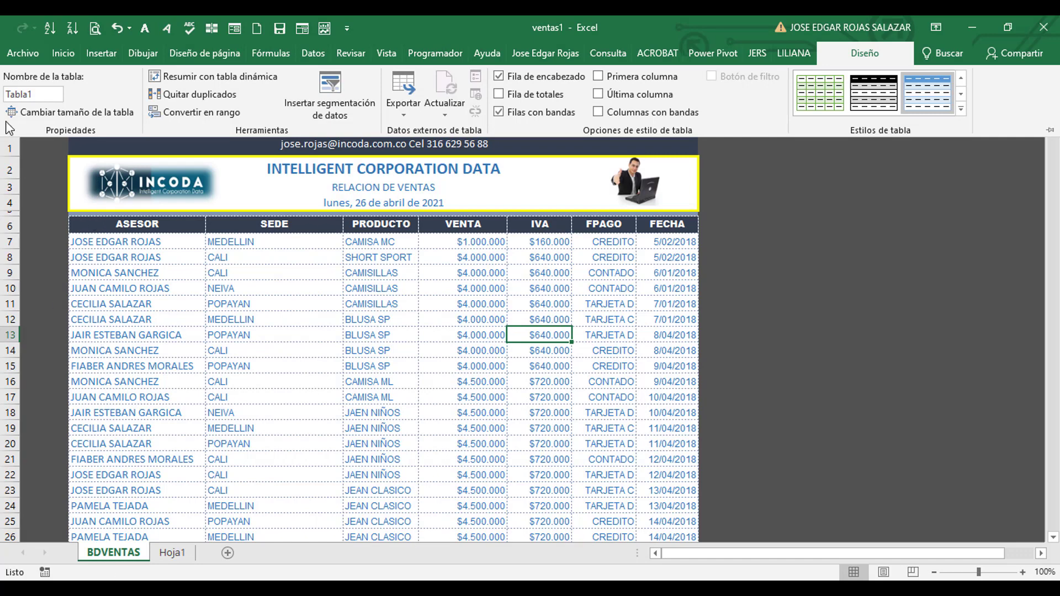
Rename the table from Tabla1 to Tventas and recheck the name in Diseño
{"action": "left_click", "coordinate": [36, 96]}
{"action": "left_click", "coordinate": [45, 97]}
{"action": "key", "text": "BackSpace"}
{"action": "key", "text": "BackSpace"}
{"action": "key", "text": "BackSpace"}
{"action": "key", "text": "BackSpace"}
{"action": "key", "text": "BackSpace"}
{"action": "type", "text": "VENTA"}
{"action": "key", "text": "BackSpace"}
{"action": "key", "text": "BackSpace"}
{"action": "key", "text": "BackSpace"}
{"action": "key", "text": "BackSpace"}
{"action": "key", "text": "BackSpace"}
{"action": "type", "text": "ventas"}
{"action": "left_click", "coordinate": [420, 394]}
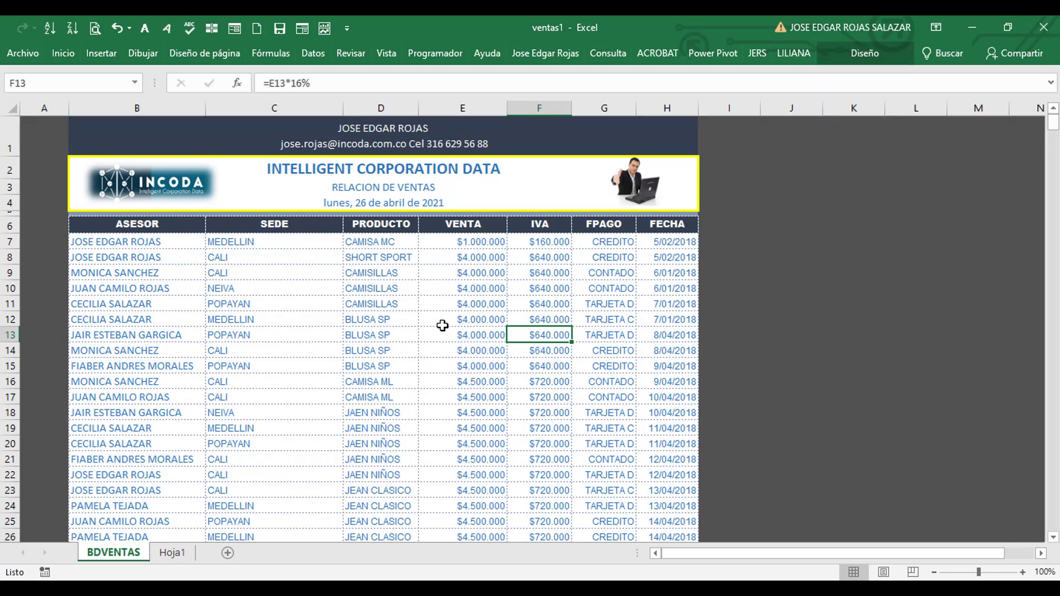
{"action": "left_click", "coordinate": [394, 320]}
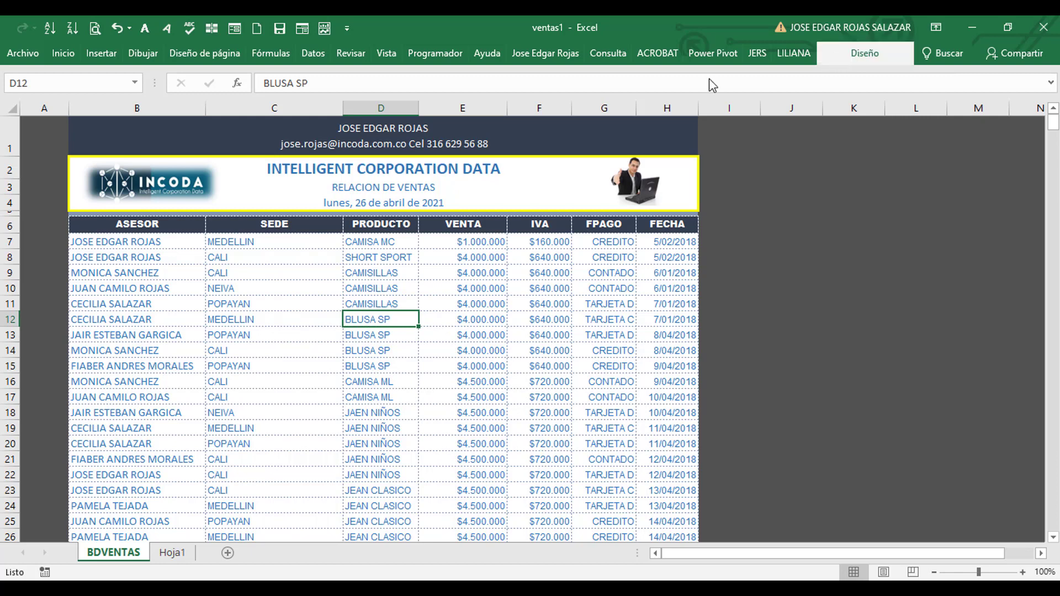
{"action": "left_click", "coordinate": [862, 52]}
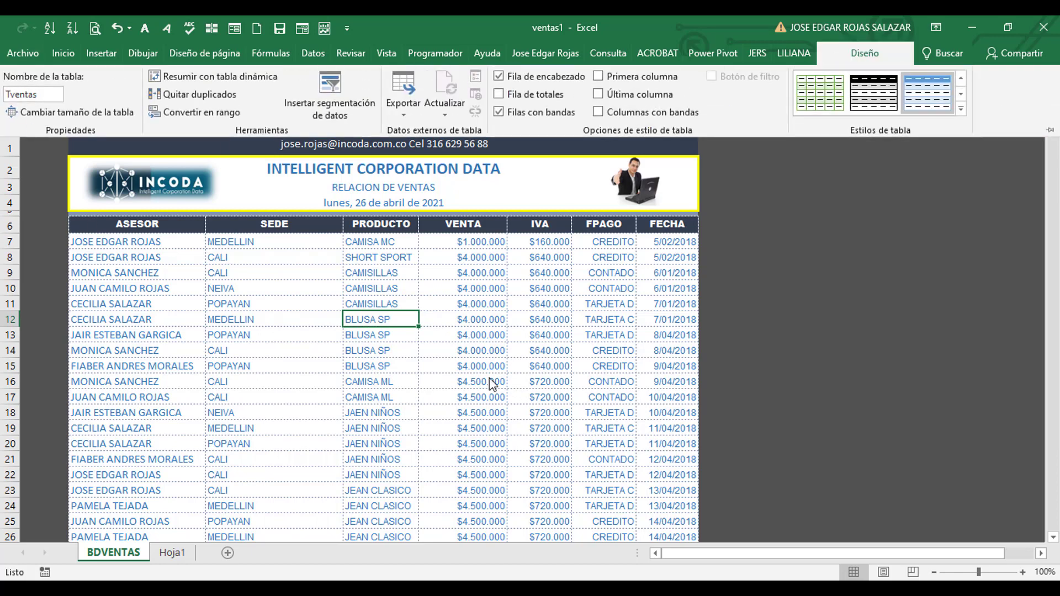
{"action": "left_click", "coordinate": [527, 315]}
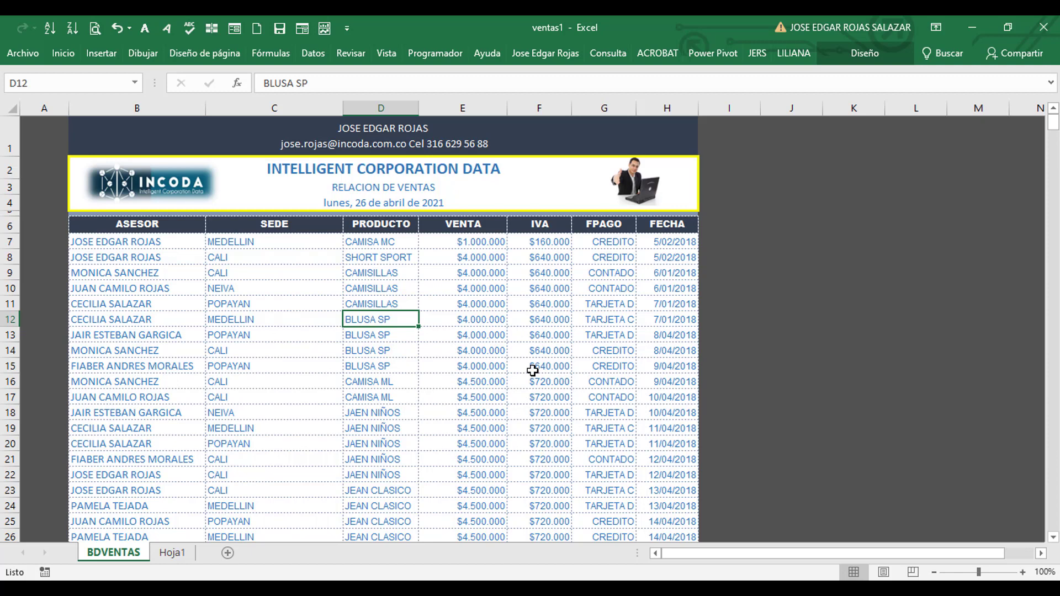
{"action": "left_click", "coordinate": [870, 51]}
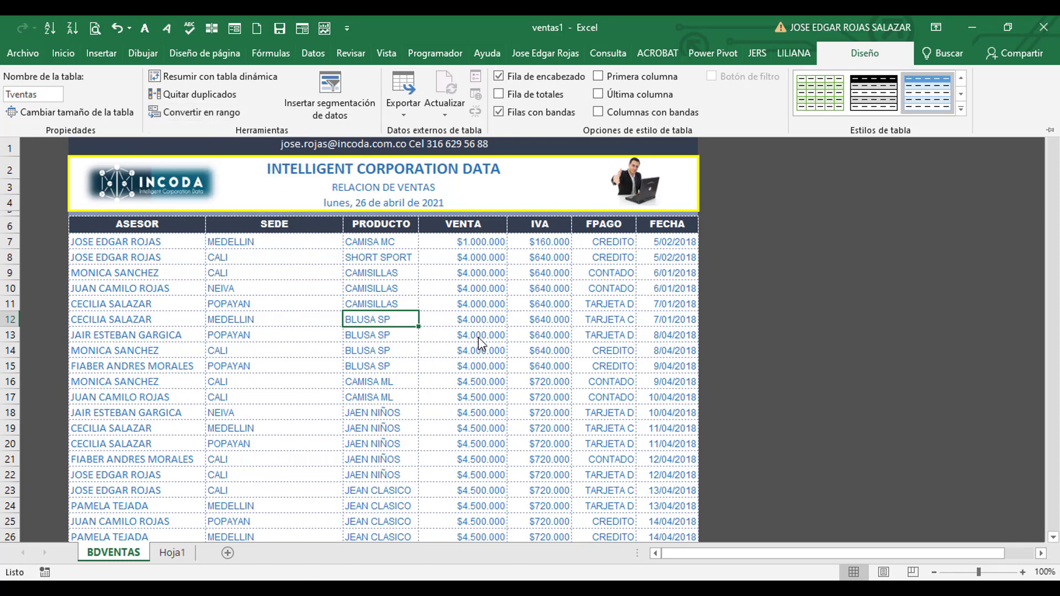
{"action": "key", "text": "Escape"}
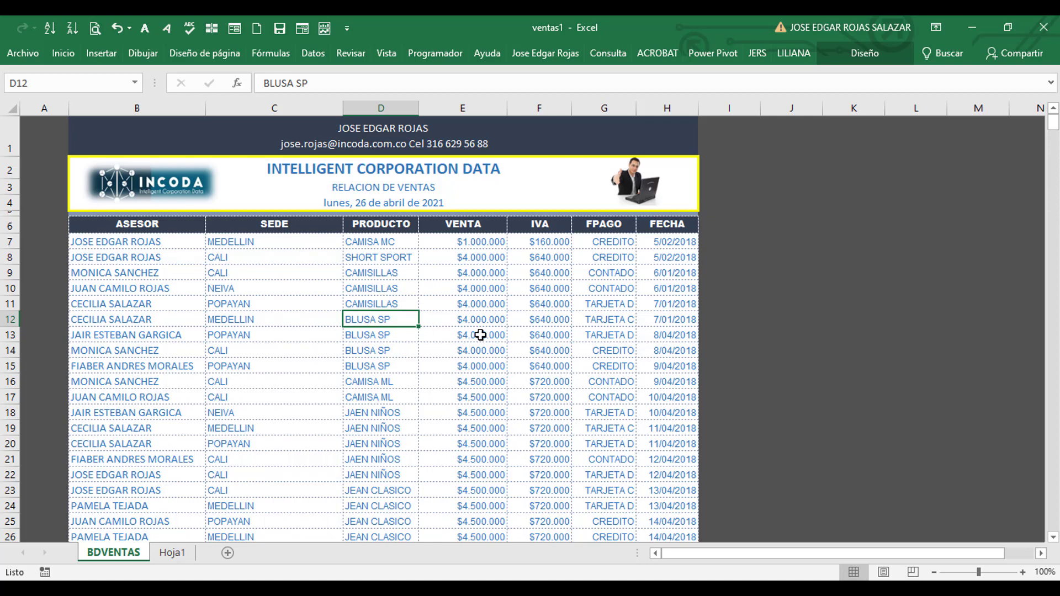
{"action": "scroll", "coordinate": [300, 253], "scroll_direction": "down", "scroll_amount": 6}
{"action": "scroll", "coordinate": [300, 253], "scroll_direction": "up", "scroll_amount": 6}
{"action": "left_click", "coordinate": [284, 225]}
{"action": "left_click", "coordinate": [261, 298]}
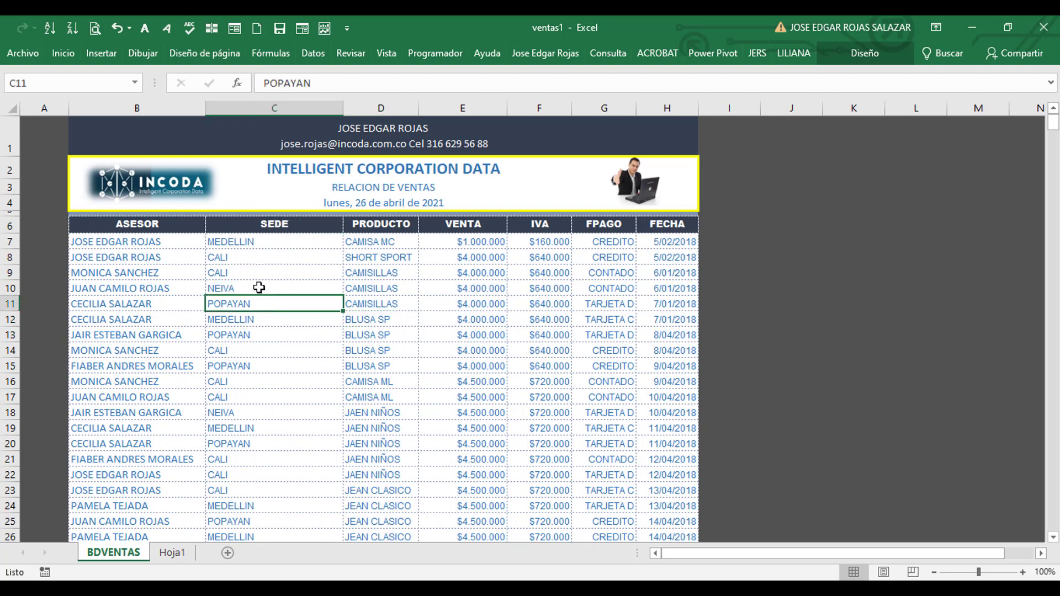
{"action": "left_click", "coordinate": [272, 242]}
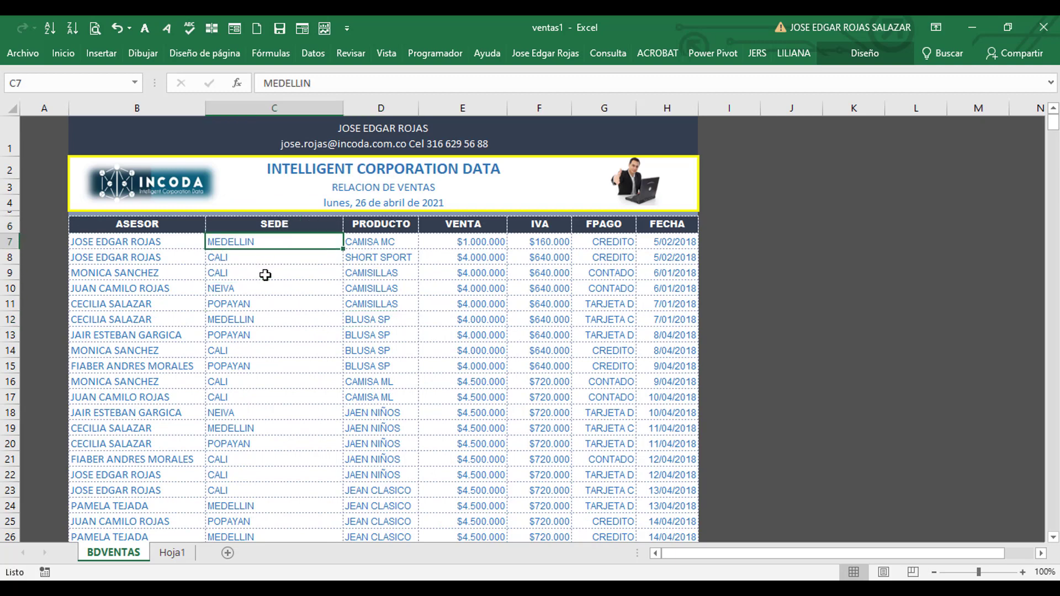
{"action": "left_click", "coordinate": [268, 385]}
{"action": "left_click", "coordinate": [575, 353]}
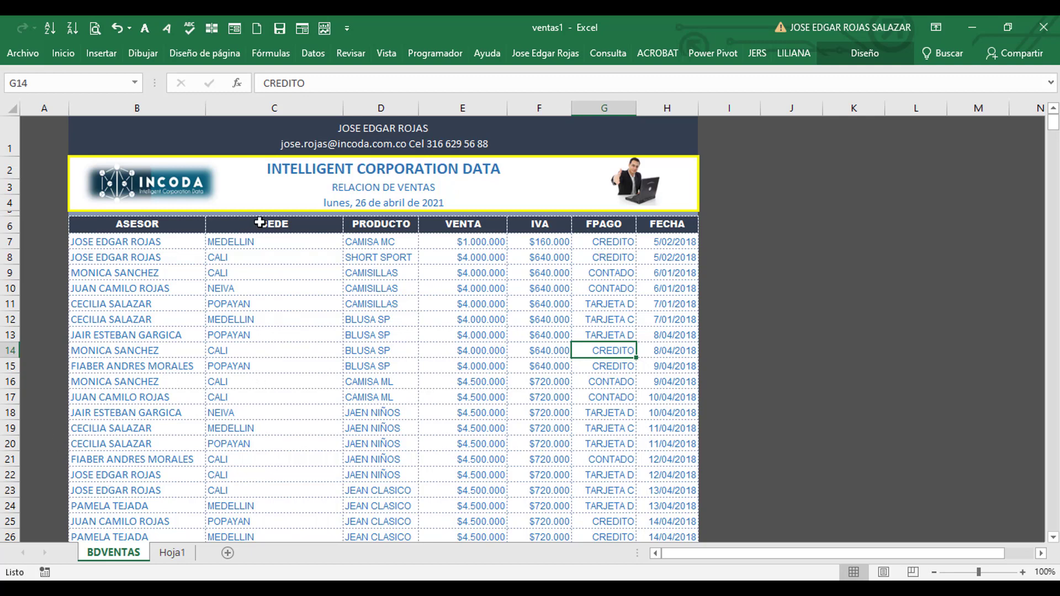
{"action": "left_click", "coordinate": [287, 291]}
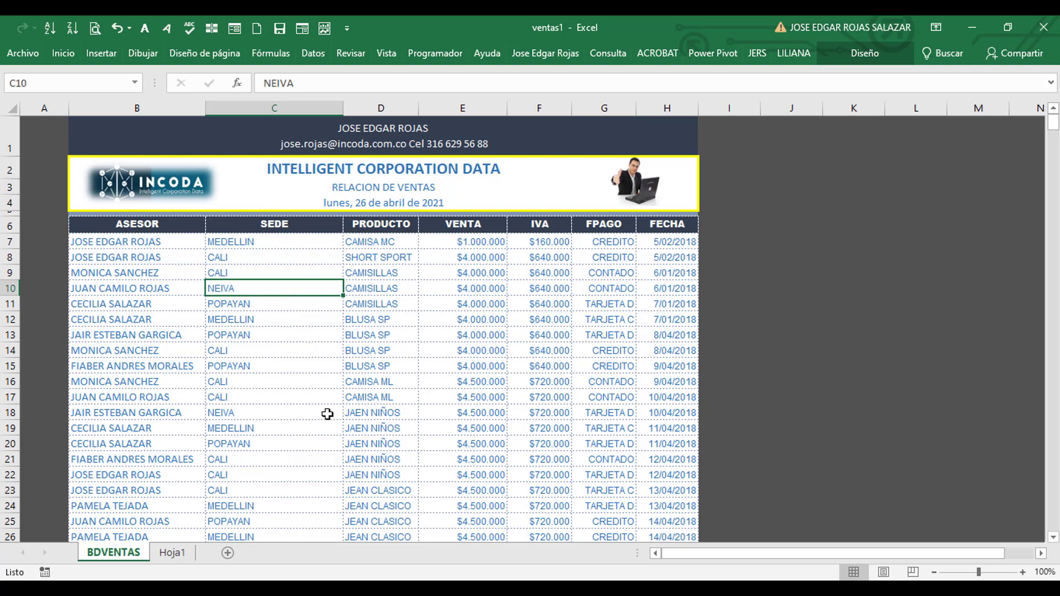
{"action": "left_click", "coordinate": [400, 304]}
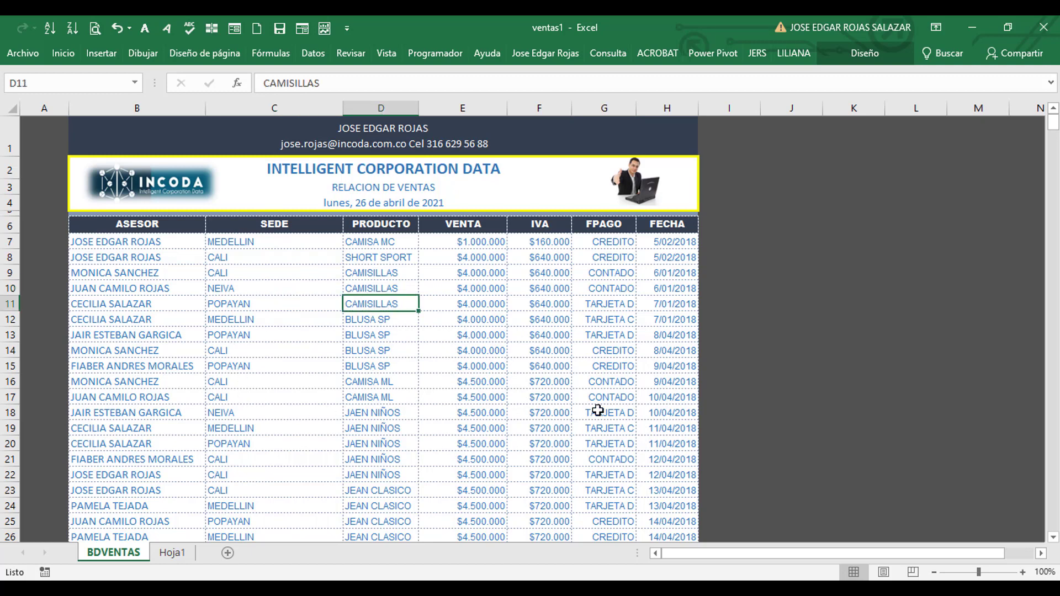
{"action": "left_click", "coordinate": [609, 305]}
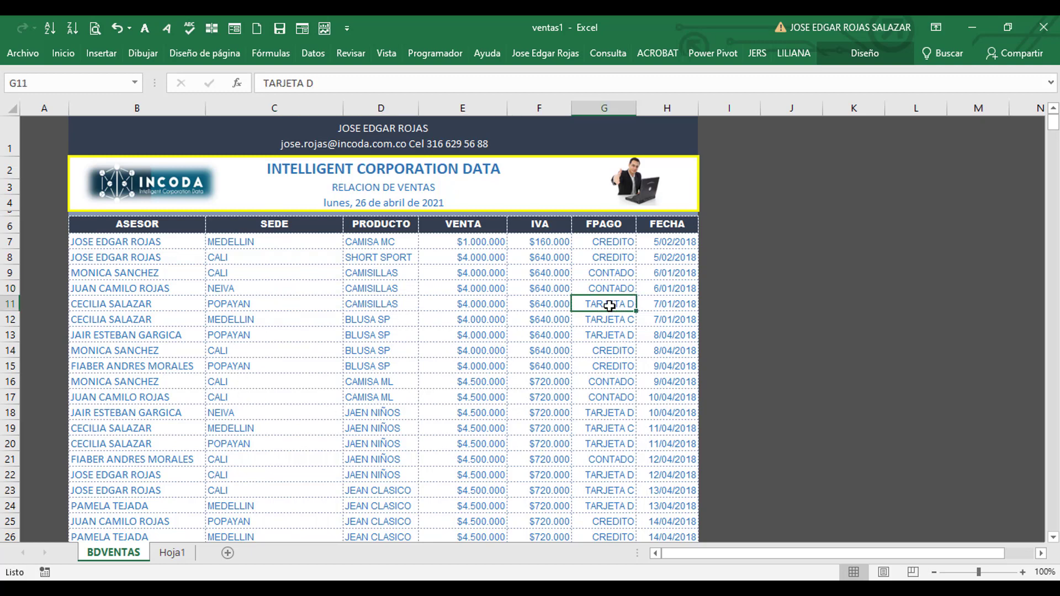
{"action": "left_click", "coordinate": [139, 300]}
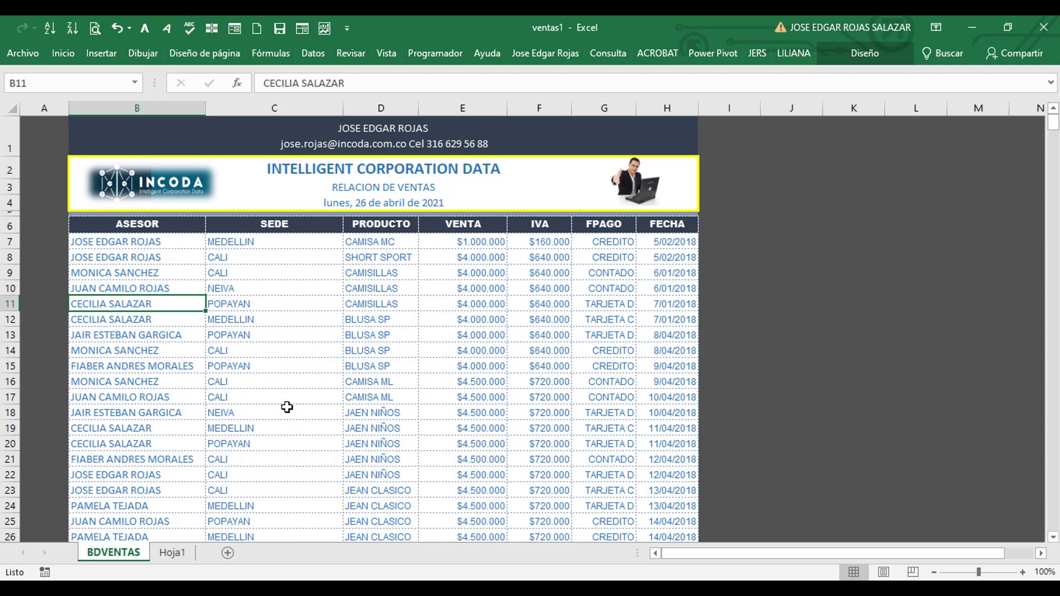
{"action": "left_click", "coordinate": [279, 303]}
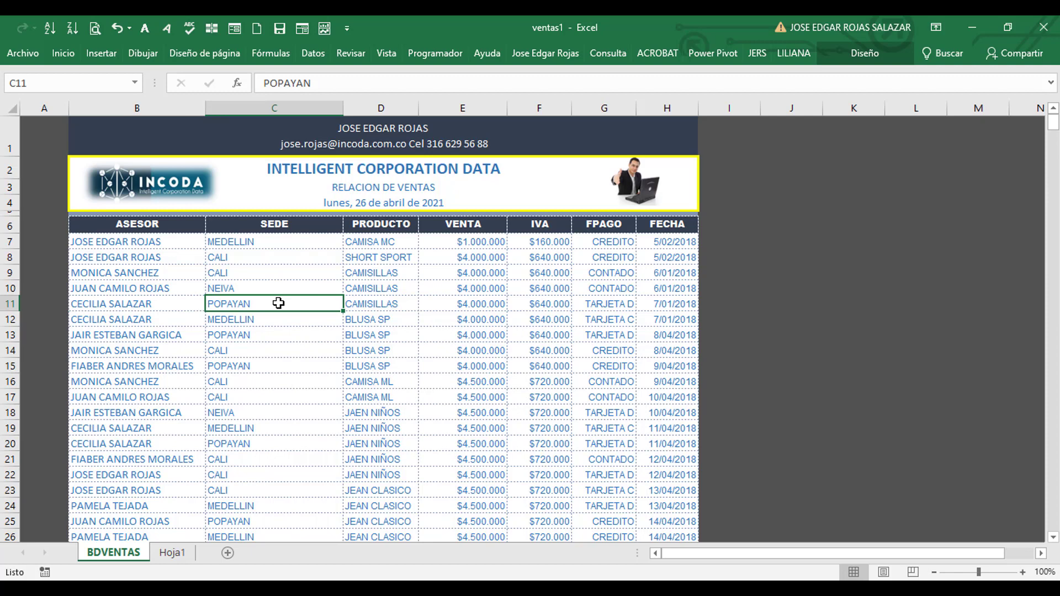
{"action": "left_click", "coordinate": [277, 243]}
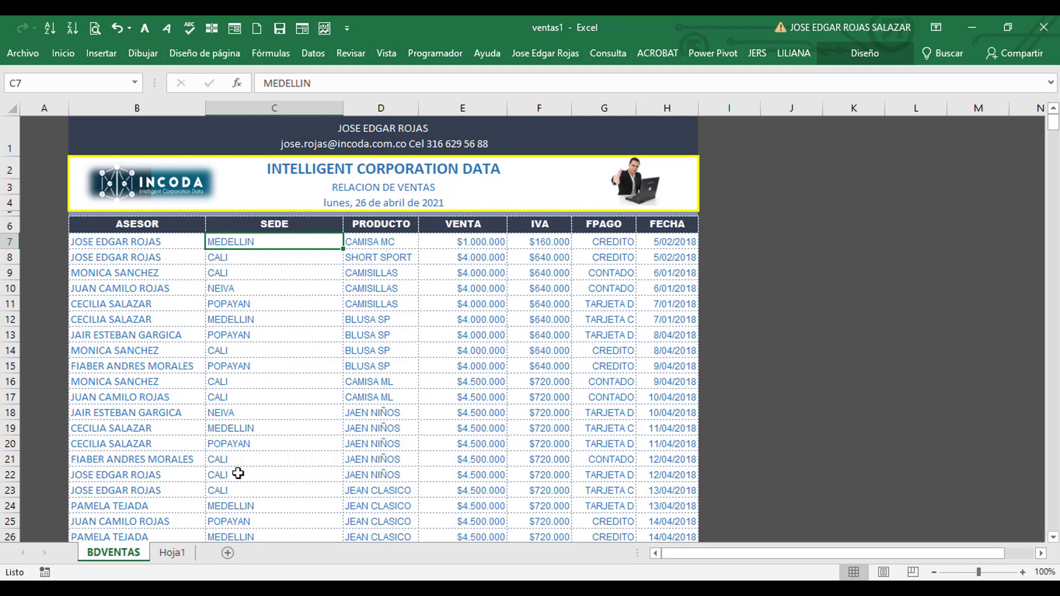
Review advisors, products (CAMISILLAS, CAMISA MC, SHORT SPORT, BLUSA SP) and sale values in rows 7–13
{"action": "left_click", "coordinate": [135, 263]}
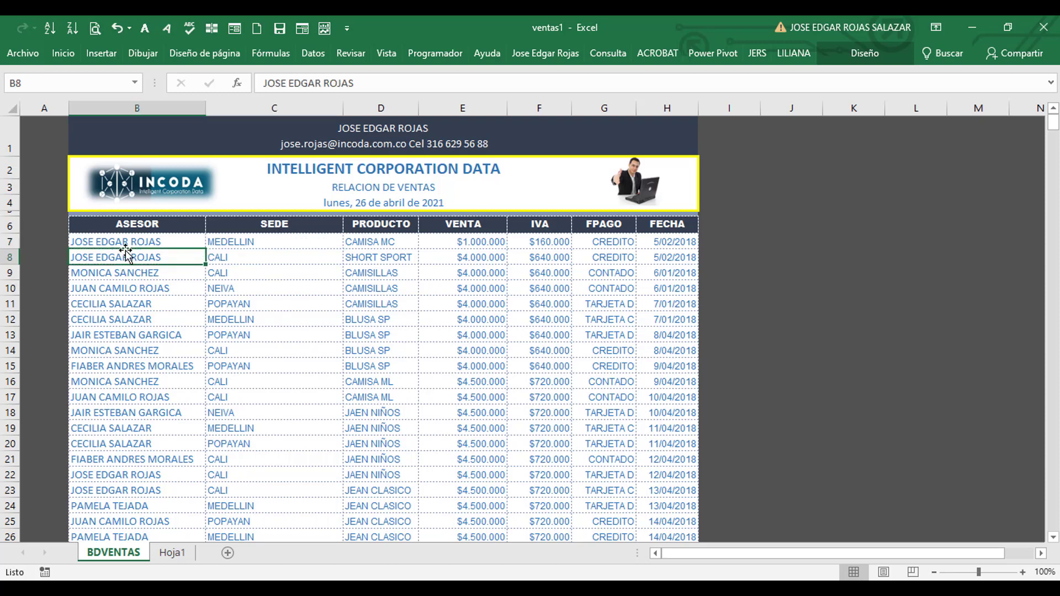
{"action": "left_click", "coordinate": [384, 303]}
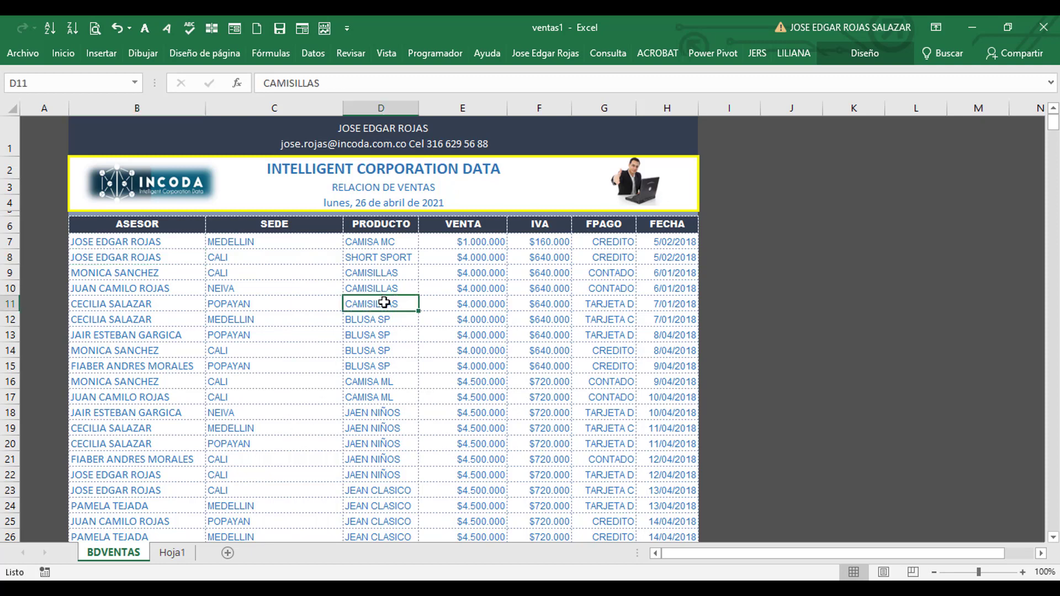
{"action": "left_click", "coordinate": [480, 320]}
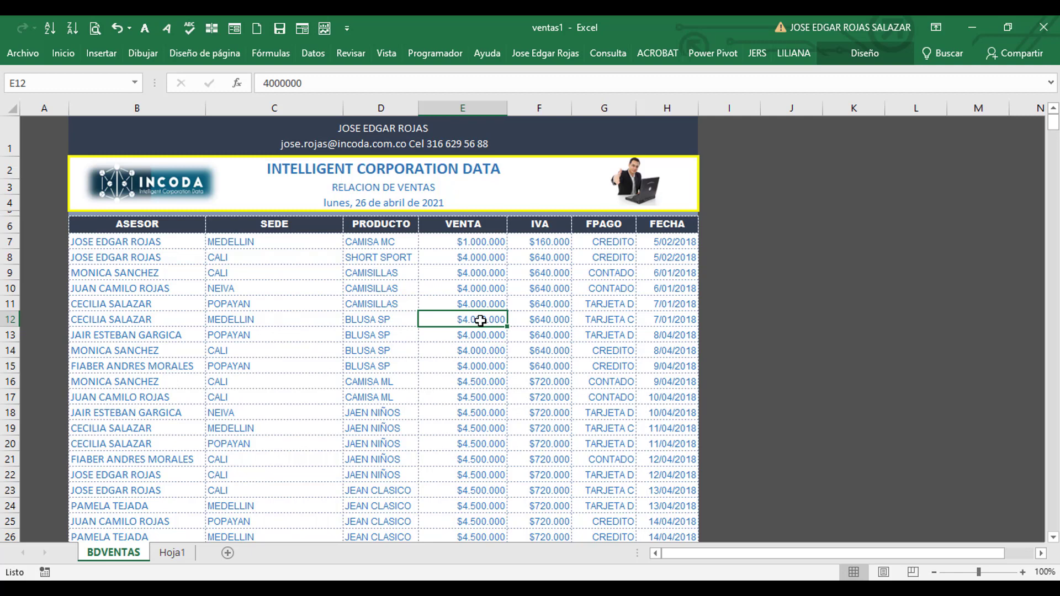
{"action": "left_click", "coordinate": [110, 241]}
{"action": "left_click", "coordinate": [383, 245]}
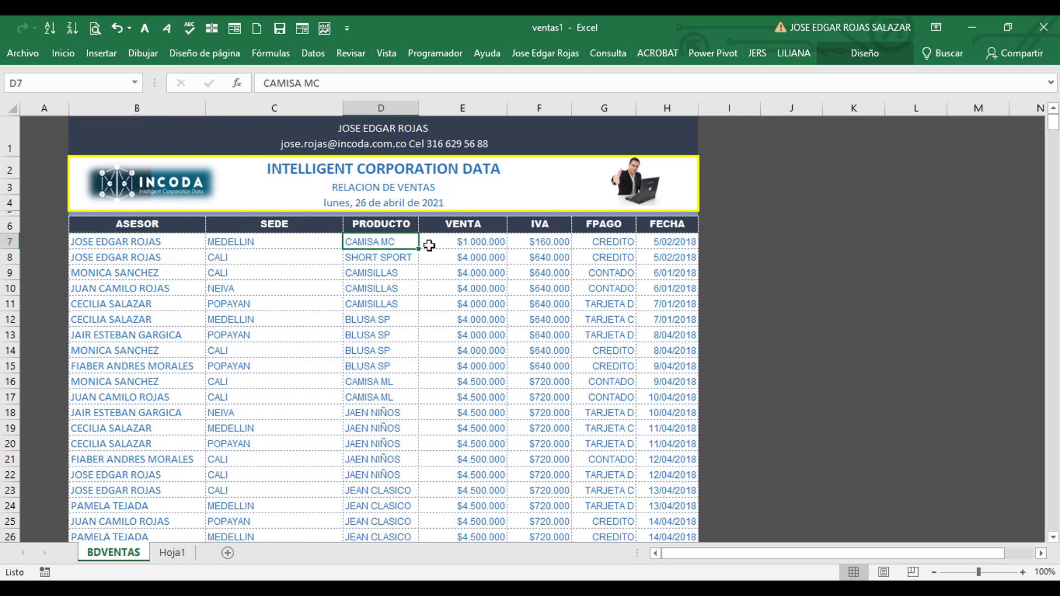
{"action": "left_click", "coordinate": [485, 242]}
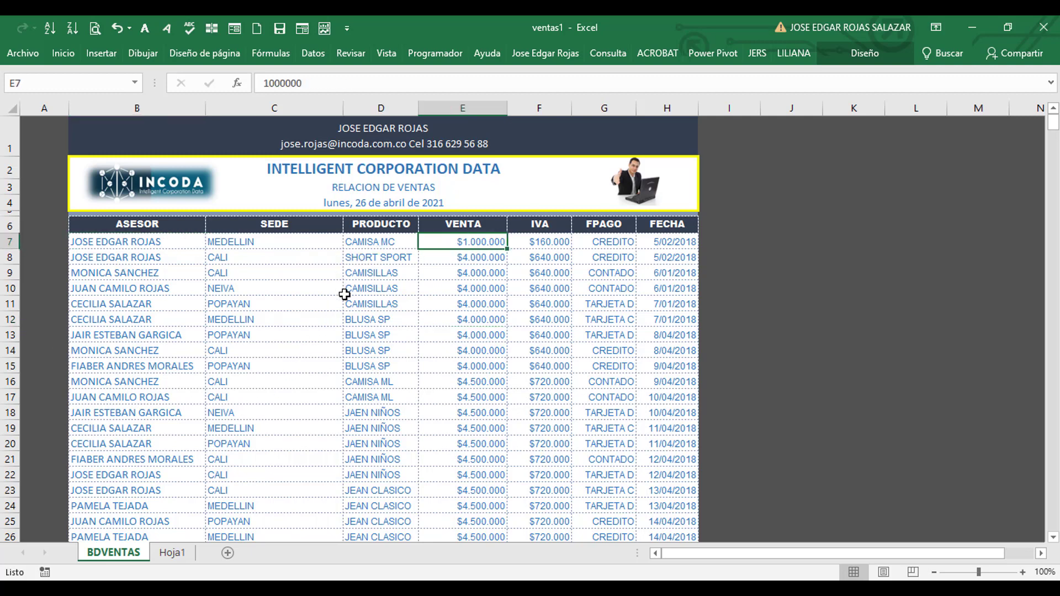
{"action": "left_click", "coordinate": [373, 259]}
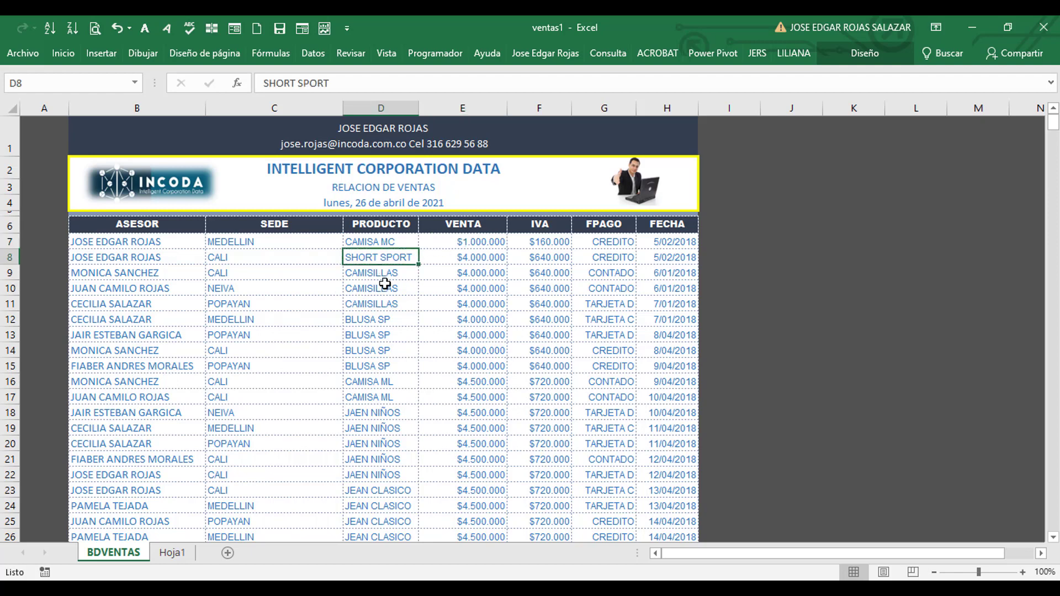
{"action": "left_click", "coordinate": [380, 274]}
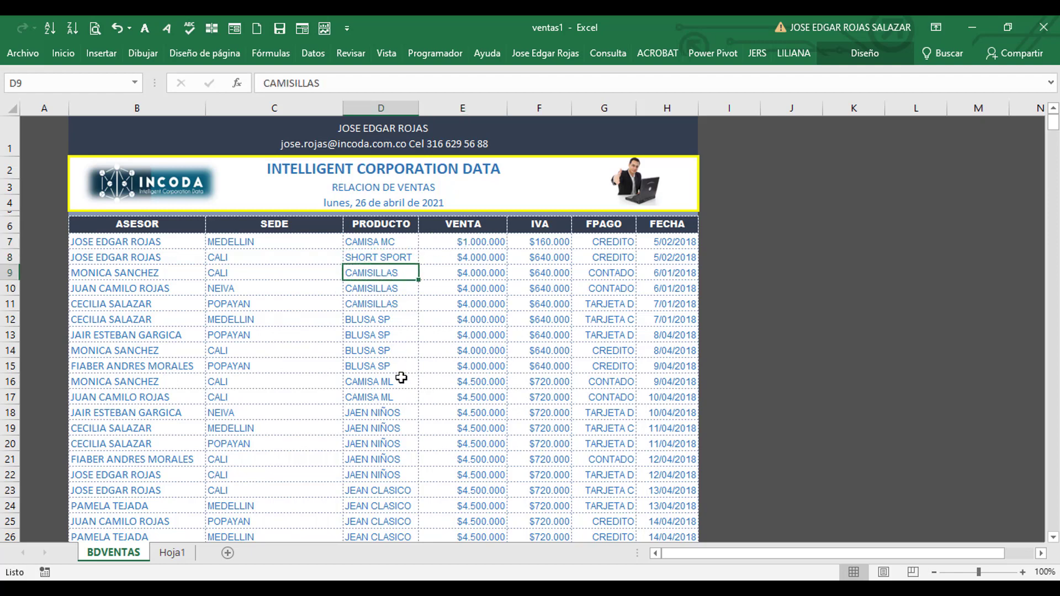
{"action": "left_click", "coordinate": [379, 335]}
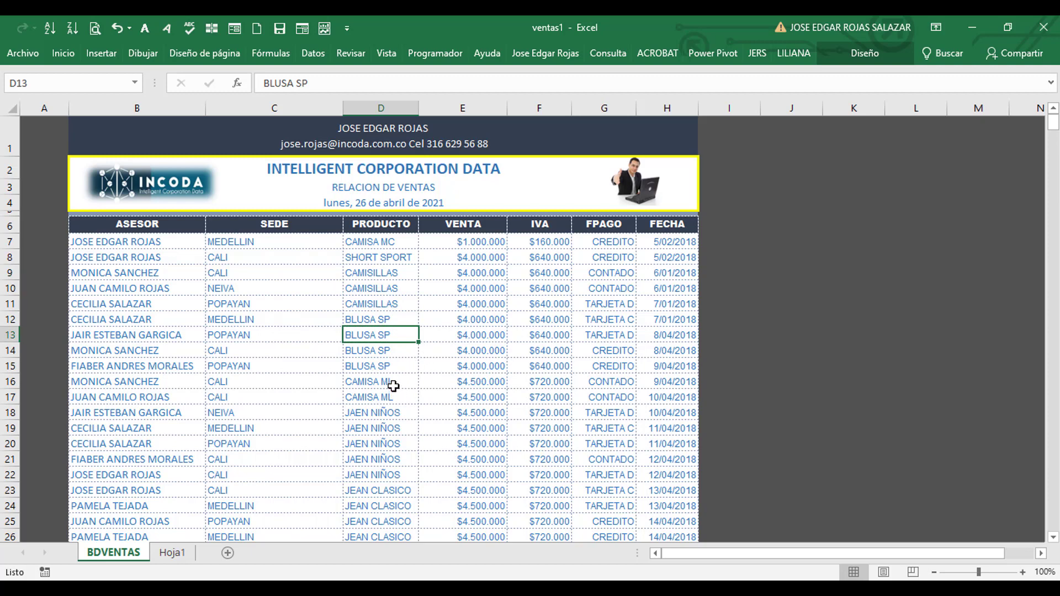
Recheck advisors in rows 7–10 and products in rows 8–15, then show the Insertar ribbon
{"action": "left_click", "coordinate": [144, 241]}
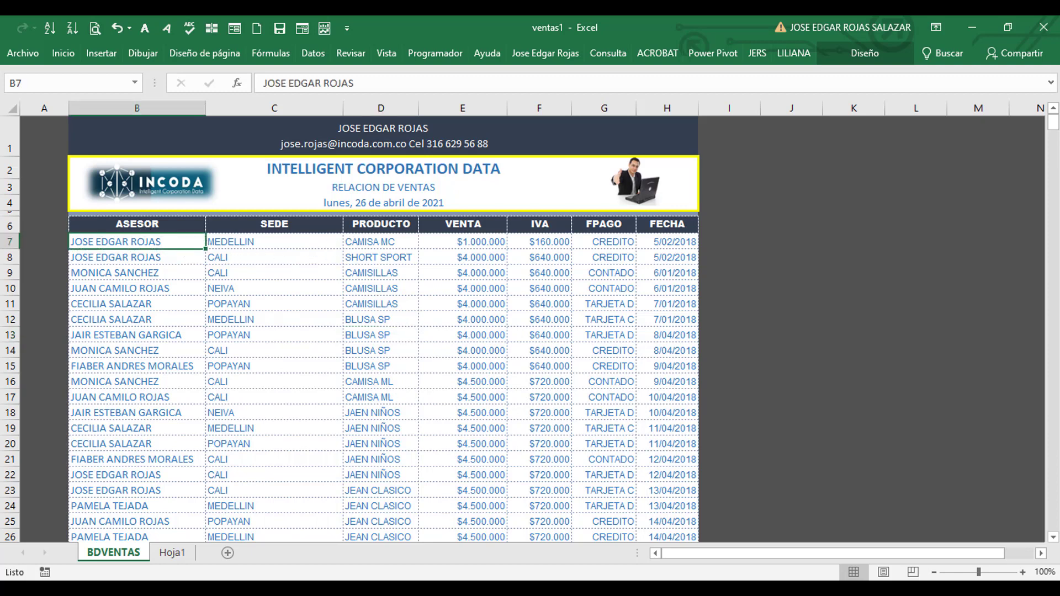
{"action": "left_click", "coordinate": [141, 277]}
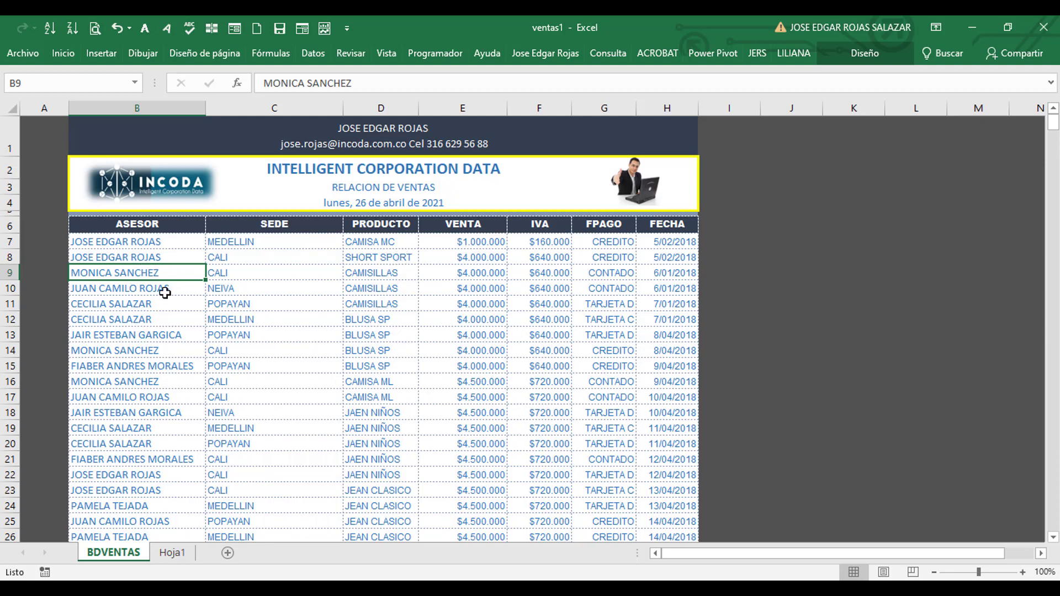
{"action": "left_click", "coordinate": [142, 287]}
{"action": "mouse_move", "coordinate": [475, 591]}
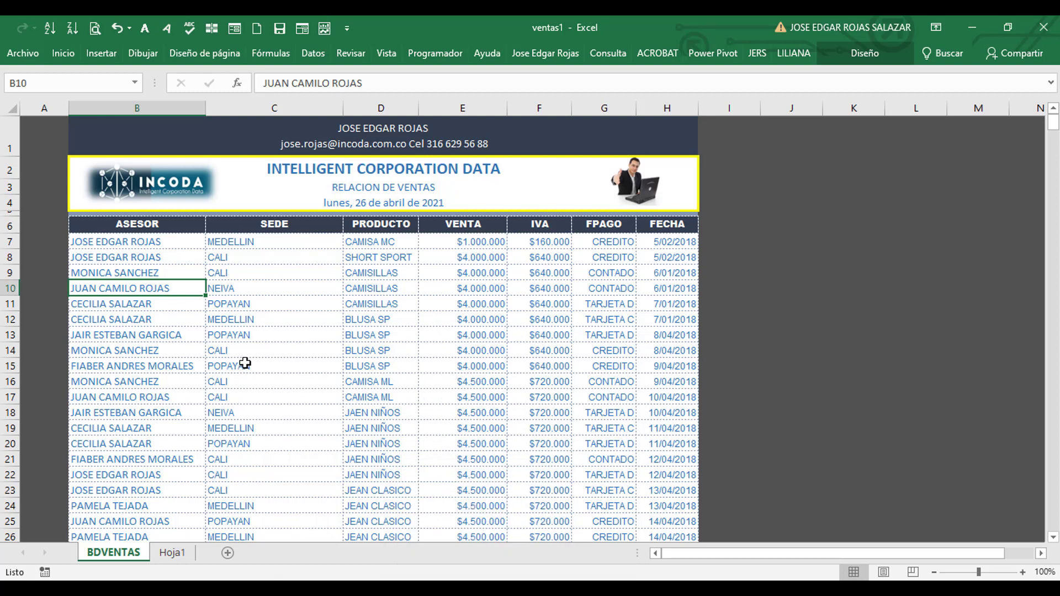
{"action": "left_click", "coordinate": [124, 259]}
{"action": "left_click", "coordinate": [376, 283]}
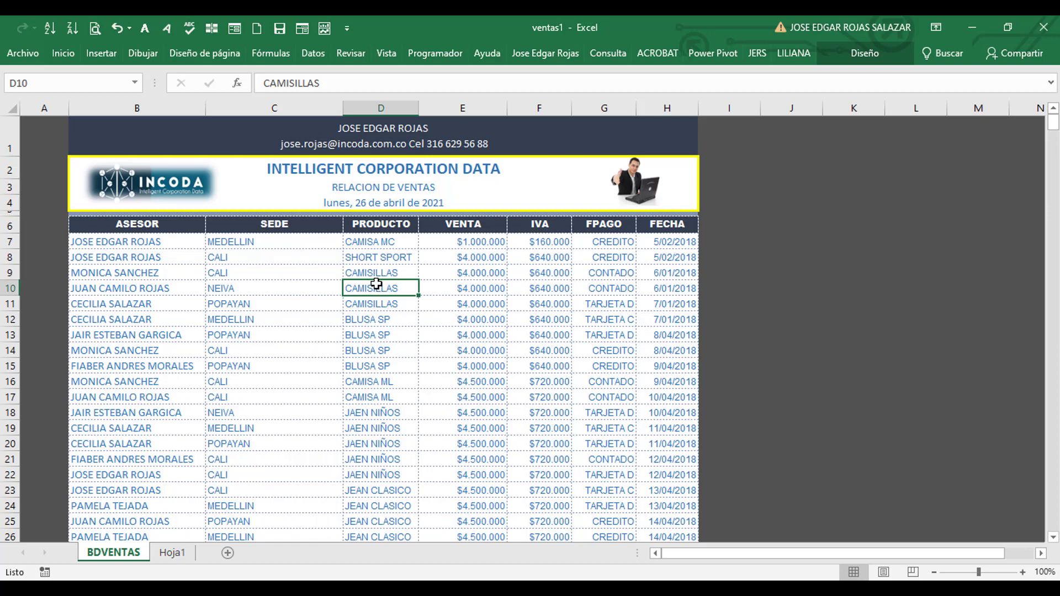
{"action": "left_click", "coordinate": [398, 366]}
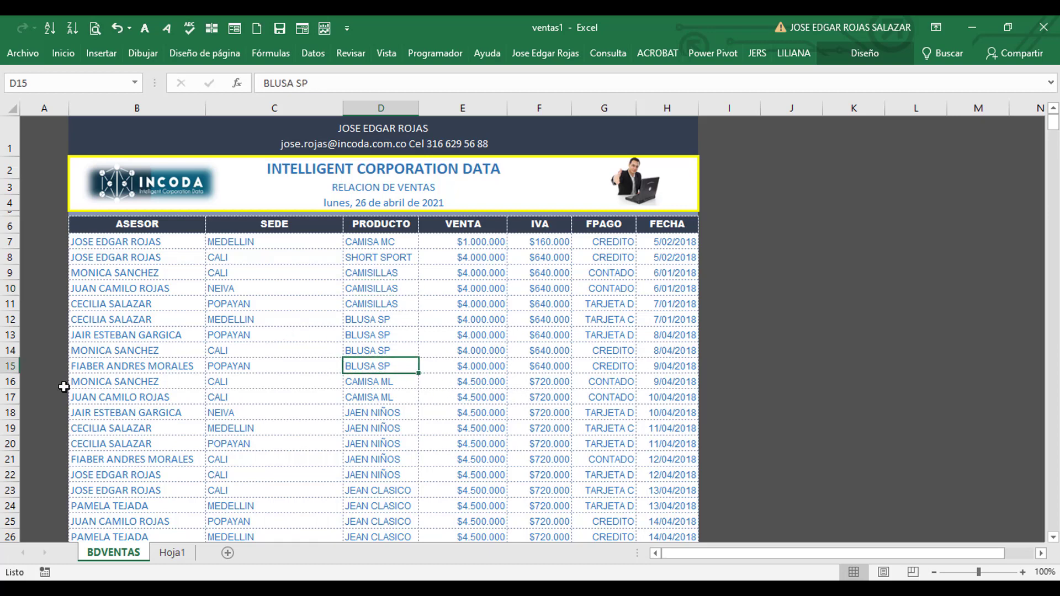
{"action": "left_click", "coordinate": [115, 273]}
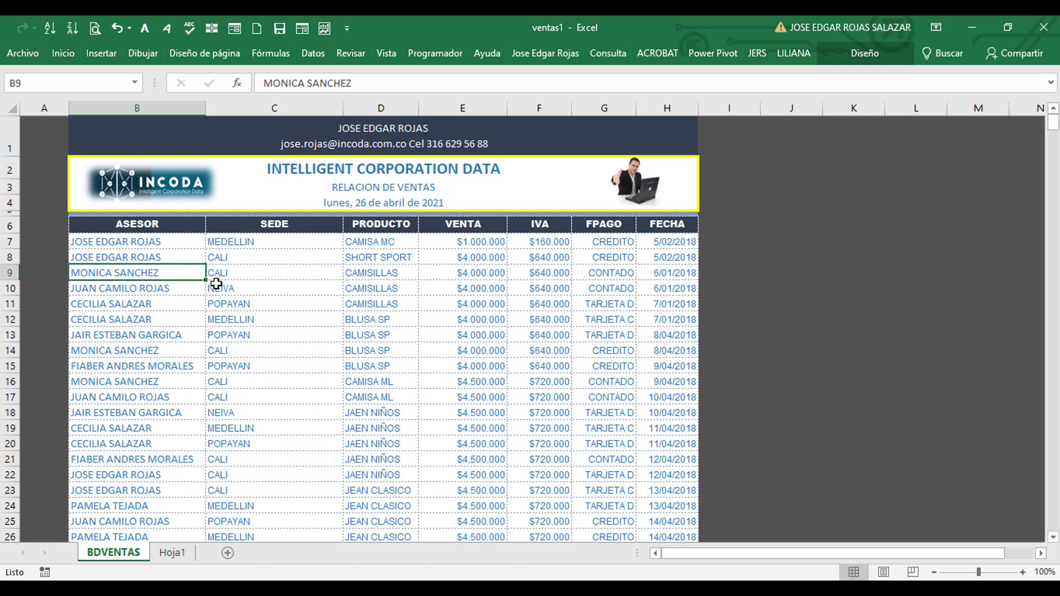
{"action": "left_click", "coordinate": [392, 255]}
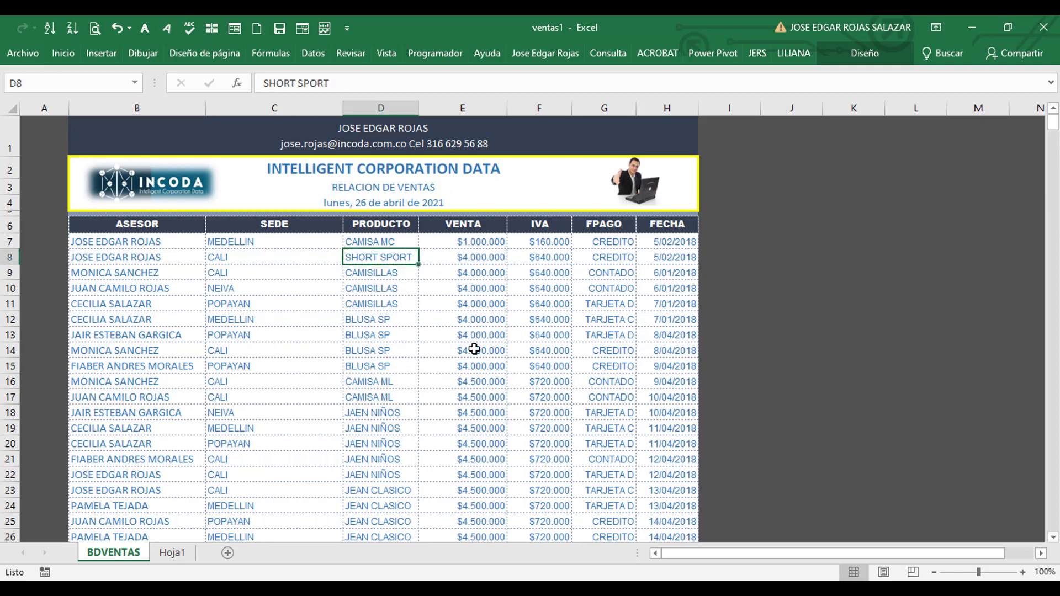
{"action": "left_click", "coordinate": [387, 319]}
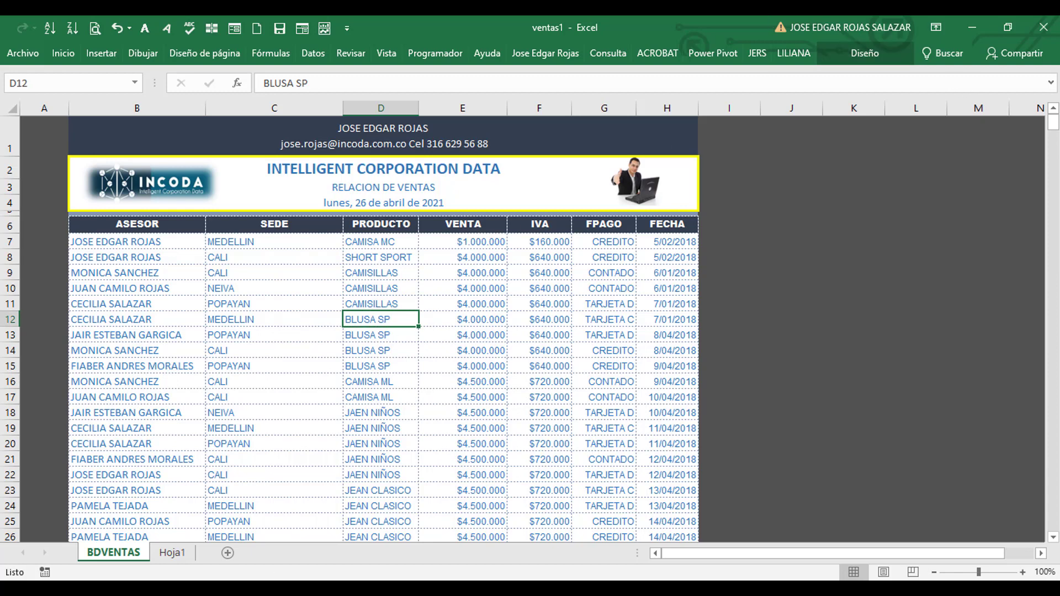
{"action": "left_click", "coordinate": [101, 55]}
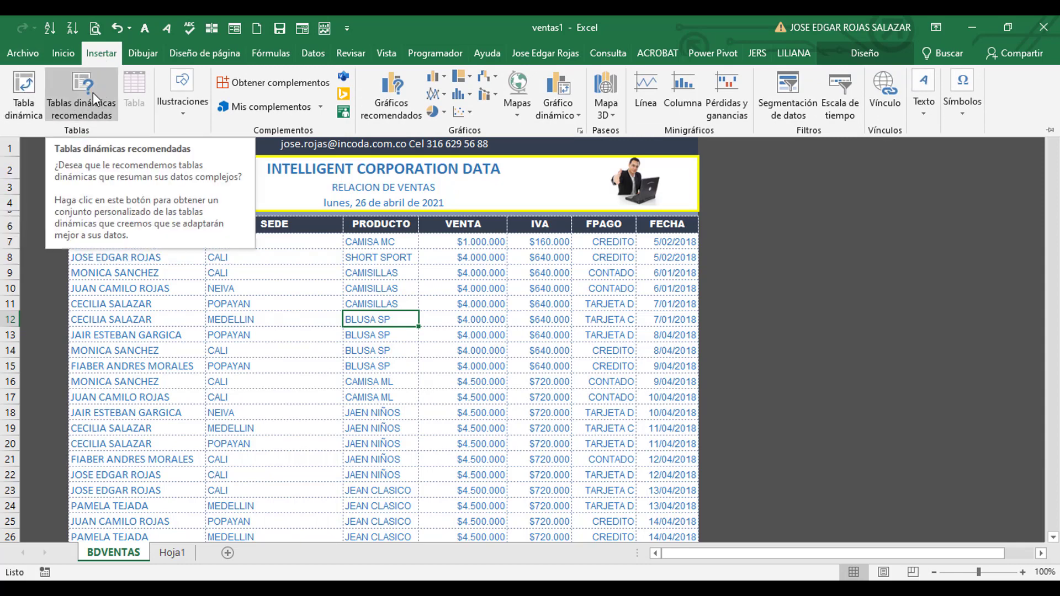
Choose Tabla dinámica to open the Crear tabla dinámica dialog with Tventas as source
{"action": "left_click", "coordinate": [27, 86]}
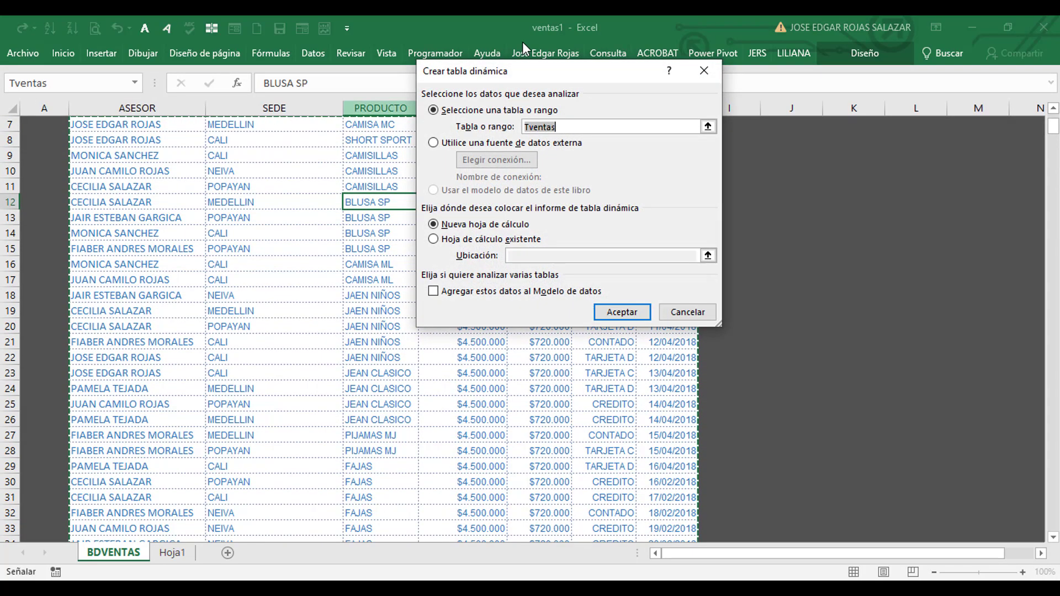
Keep Tventas as source, place the report on a new worksheet, and create the pivot table
{"action": "left_click_drag", "start_coordinate": [549, 69], "coordinate": [317, 91]}
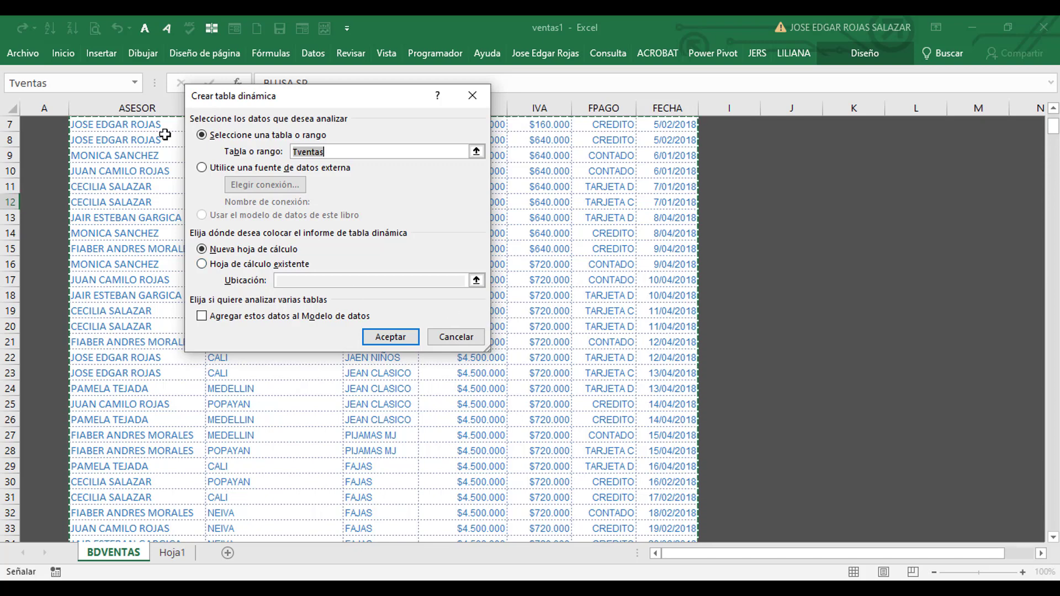
{"action": "left_click", "coordinate": [339, 152]}
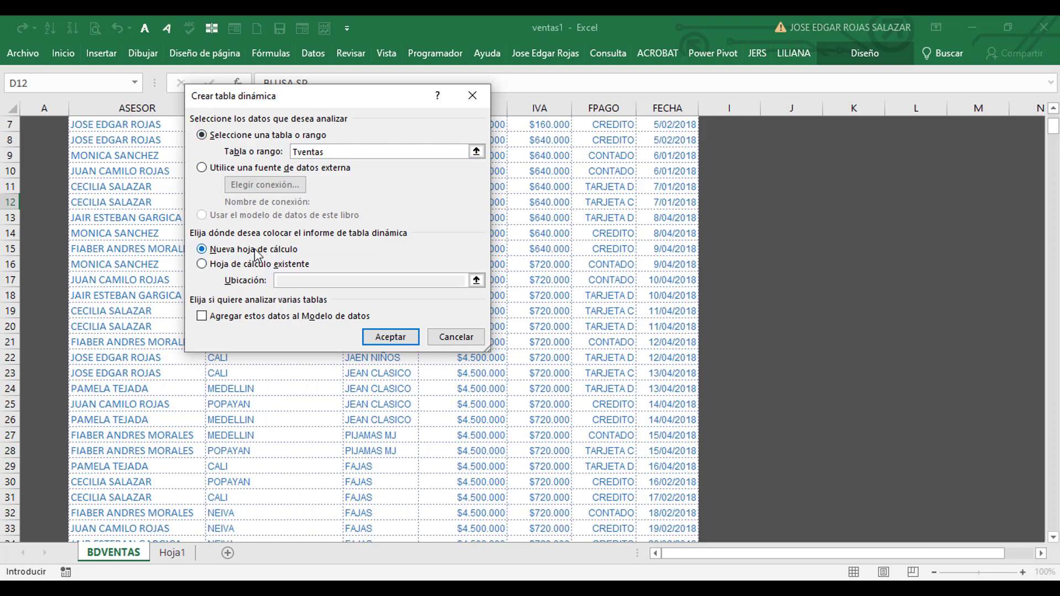
{"action": "left_click", "coordinate": [205, 273]}
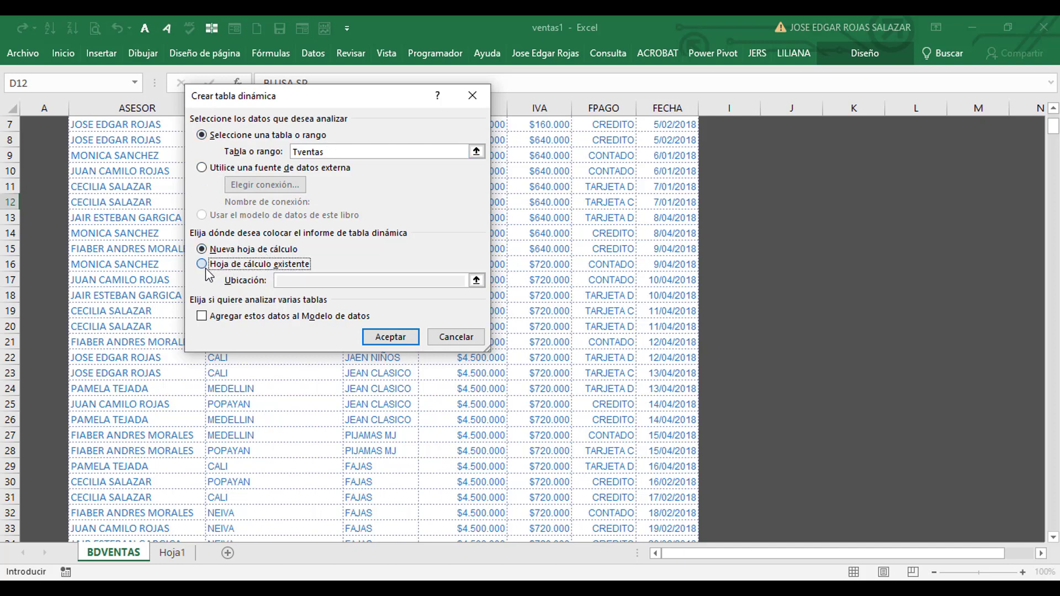
{"action": "left_click", "coordinate": [307, 279]}
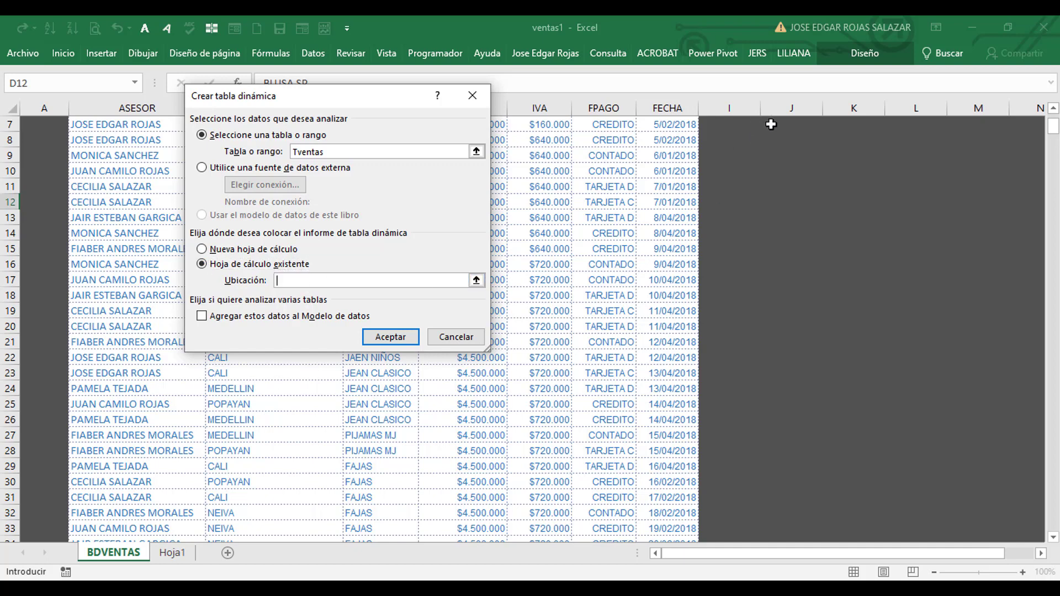
{"action": "left_click", "coordinate": [203, 249]}
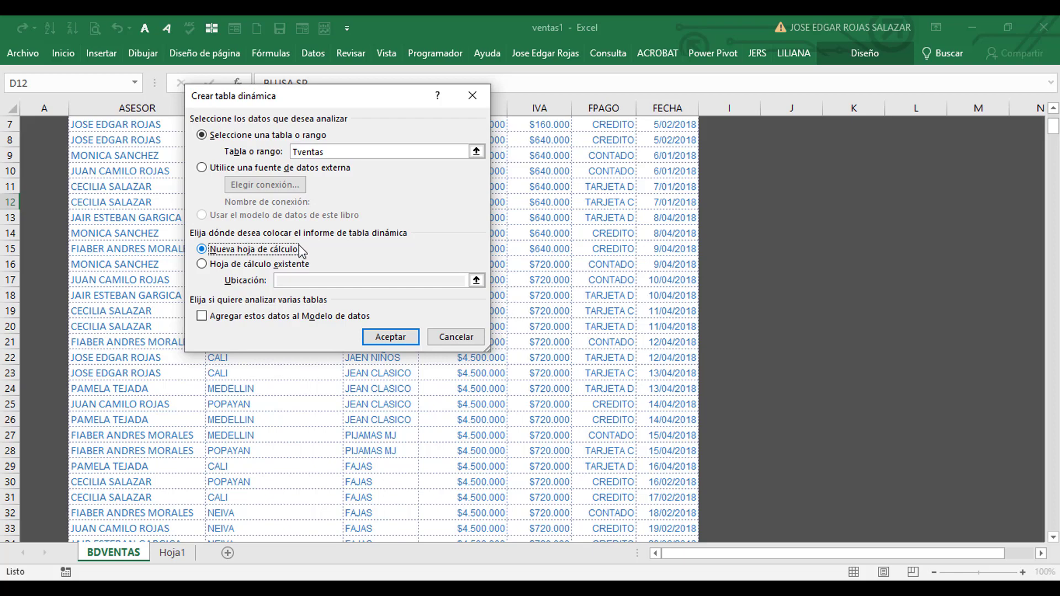
{"action": "left_click", "coordinate": [403, 342]}
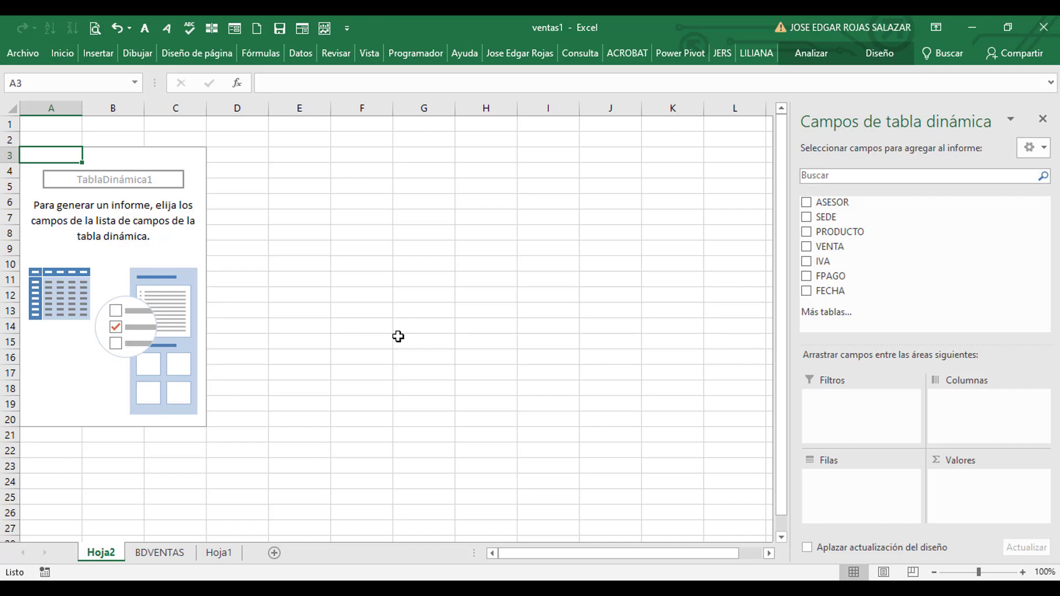
{"action": "left_click", "coordinate": [163, 554]}
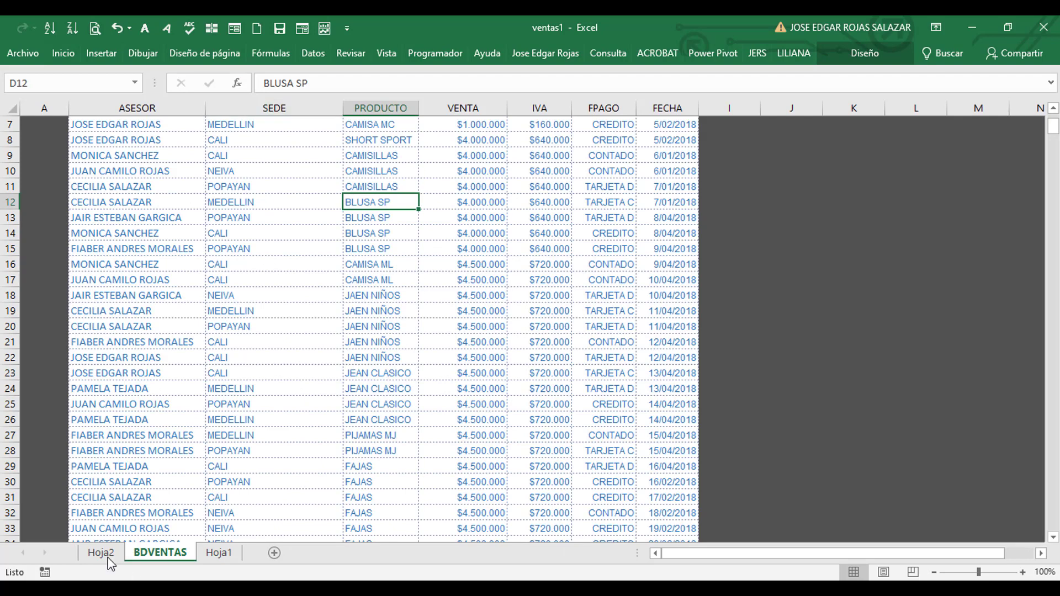
{"action": "left_click", "coordinate": [133, 542]}
{"action": "left_click", "coordinate": [101, 553]}
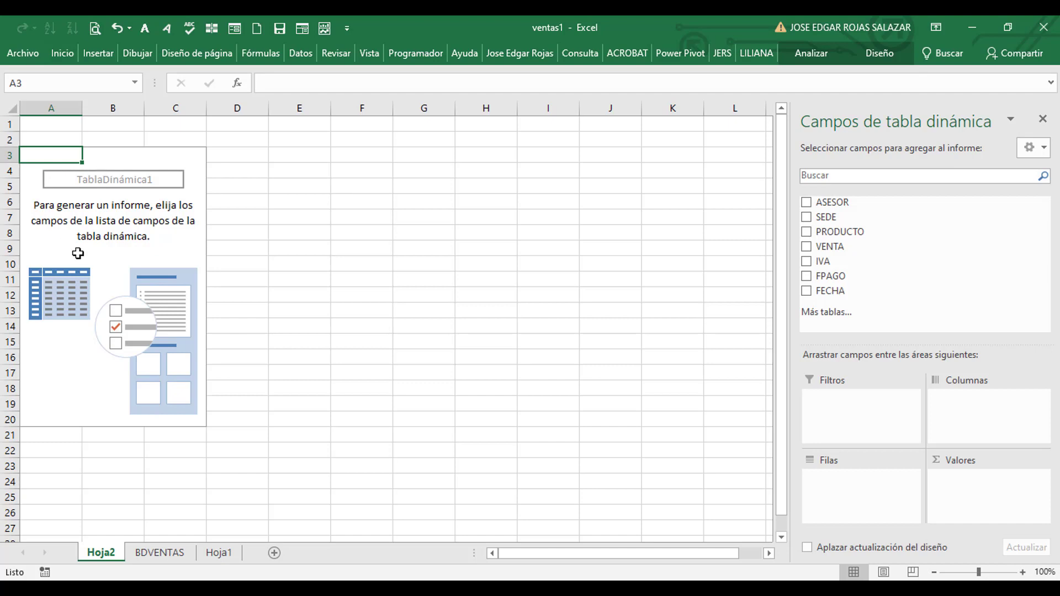
{"action": "left_click", "coordinate": [96, 239]}
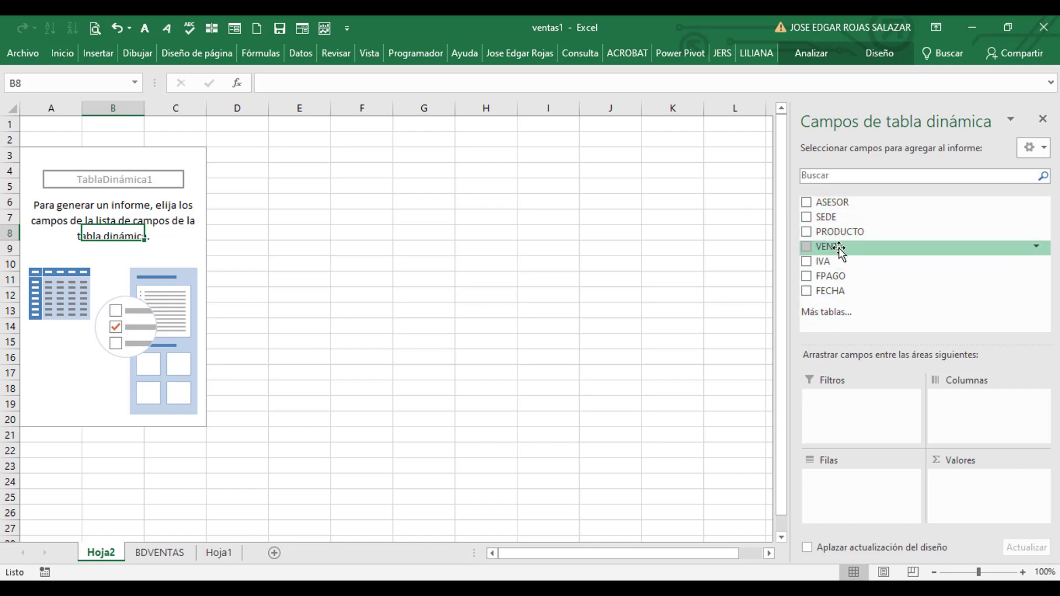
{"action": "left_click", "coordinate": [159, 552]}
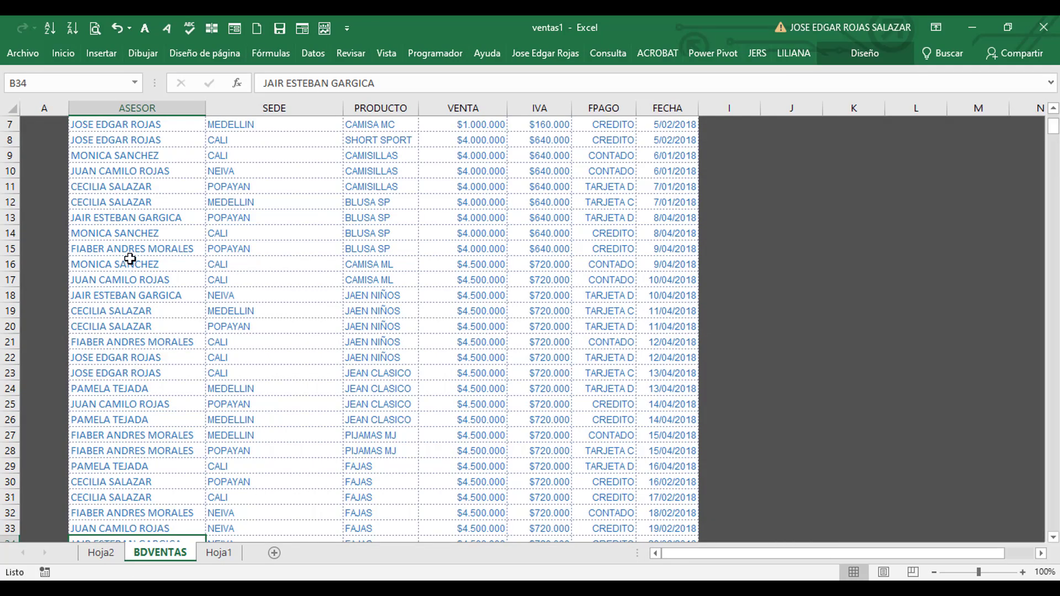
{"action": "scroll", "coordinate": [182, 220], "scroll_direction": "up", "scroll_amount": 2}
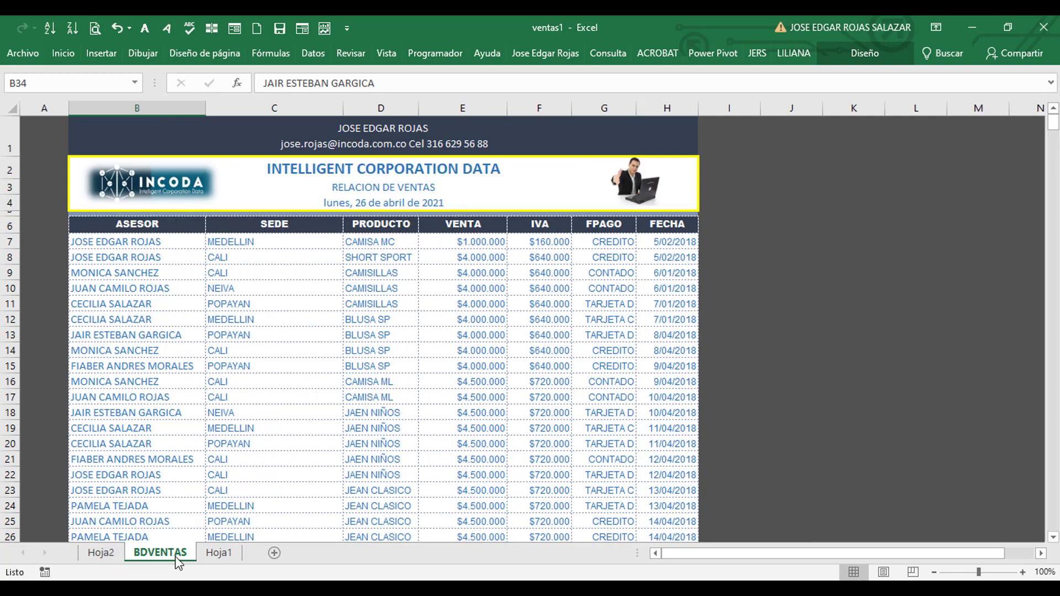
{"action": "left_click", "coordinate": [107, 556]}
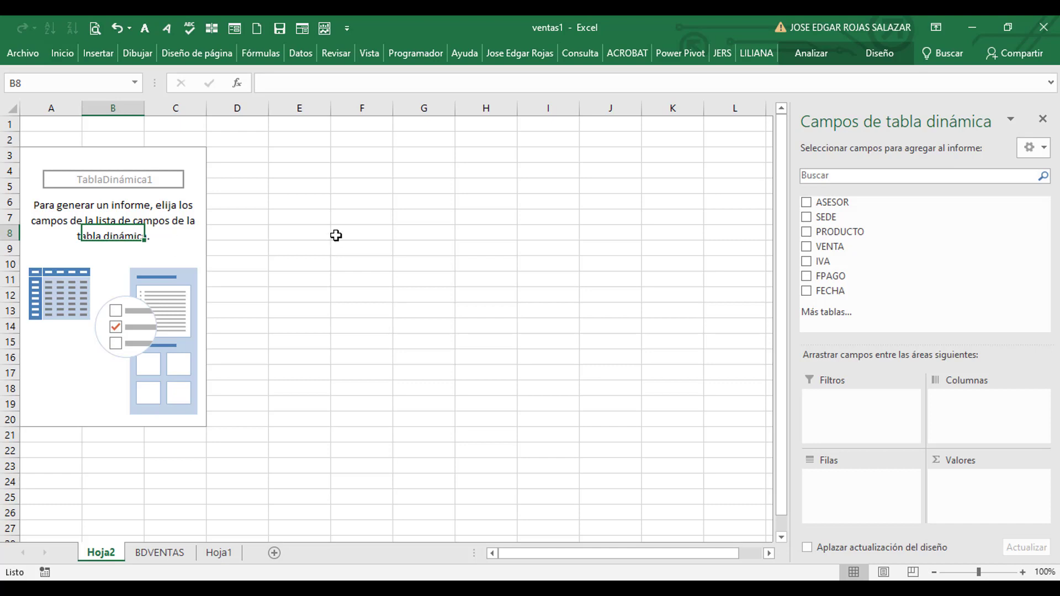
Close the Campos de tabla dinámica pane, leaving the empty TablaDinámica1 alone on Hoja2
{"action": "left_click", "coordinate": [402, 221]}
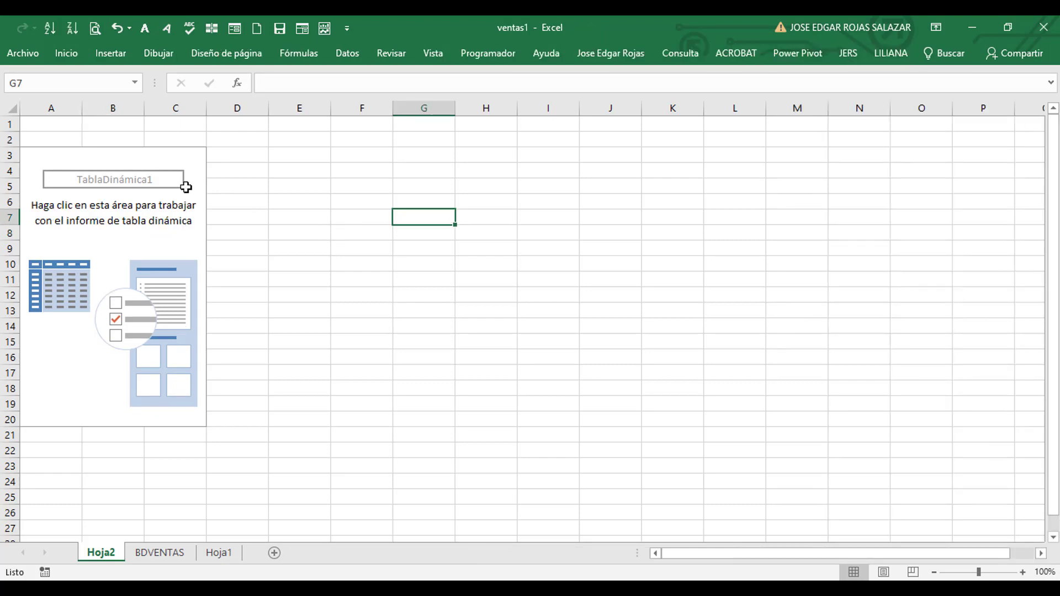
{"action": "left_click", "coordinate": [92, 186]}
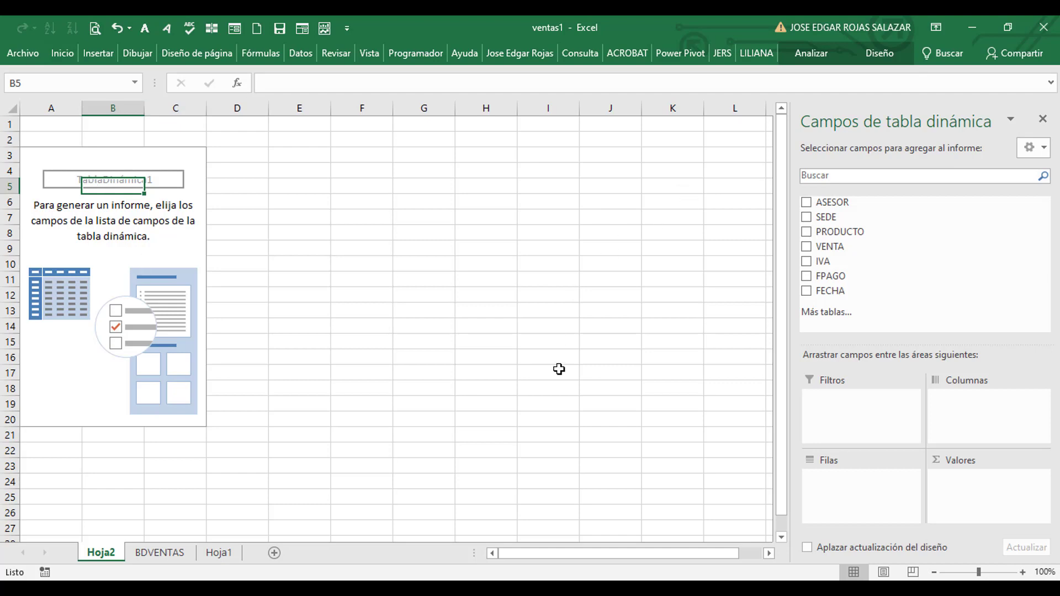
{"action": "left_click", "coordinate": [535, 491]}
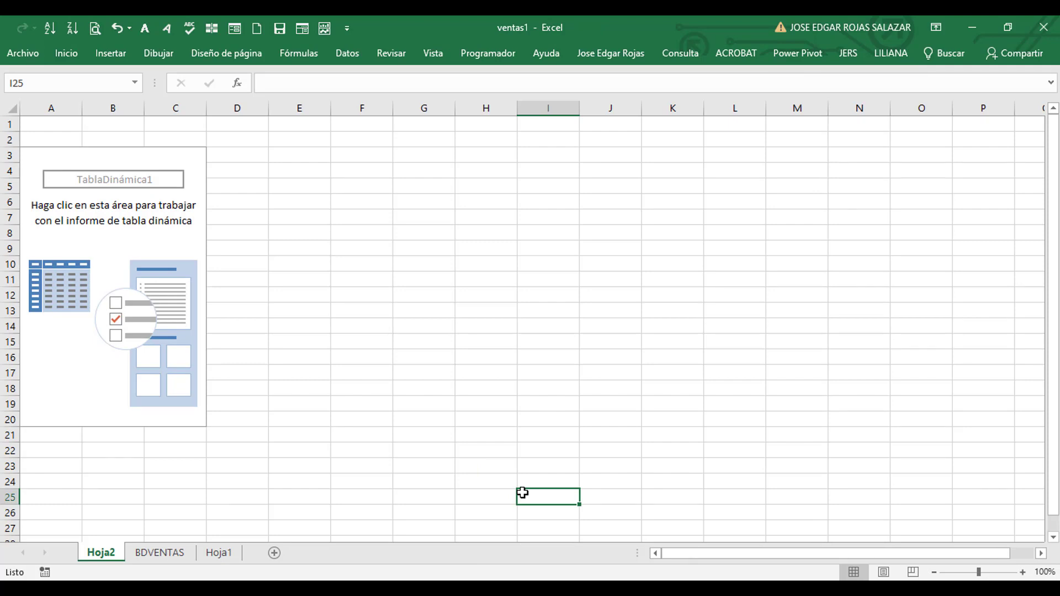
{"action": "left_click", "coordinate": [147, 217]}
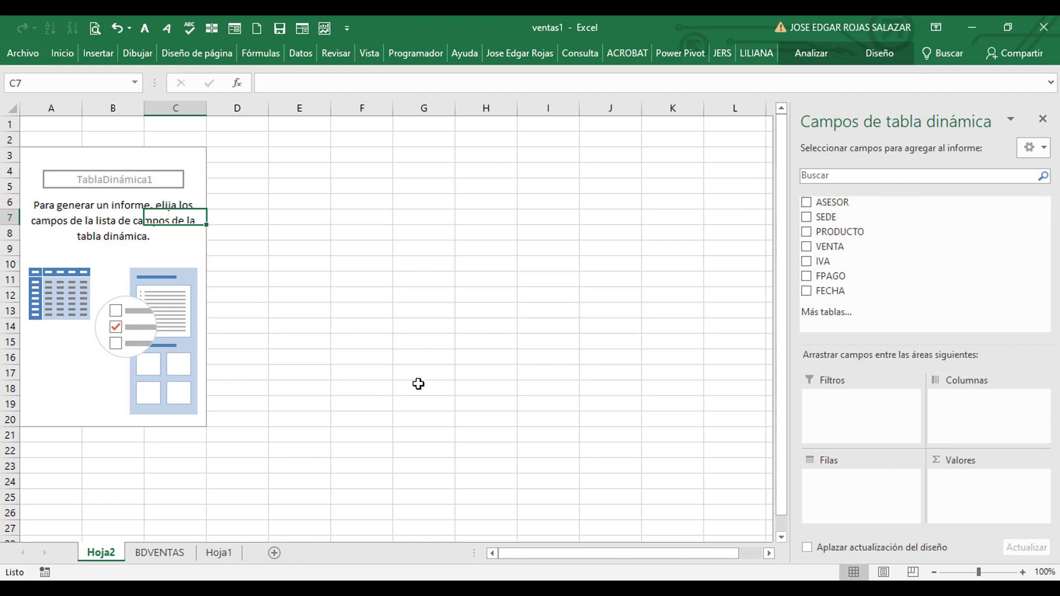
{"action": "left_click", "coordinate": [1043, 122]}
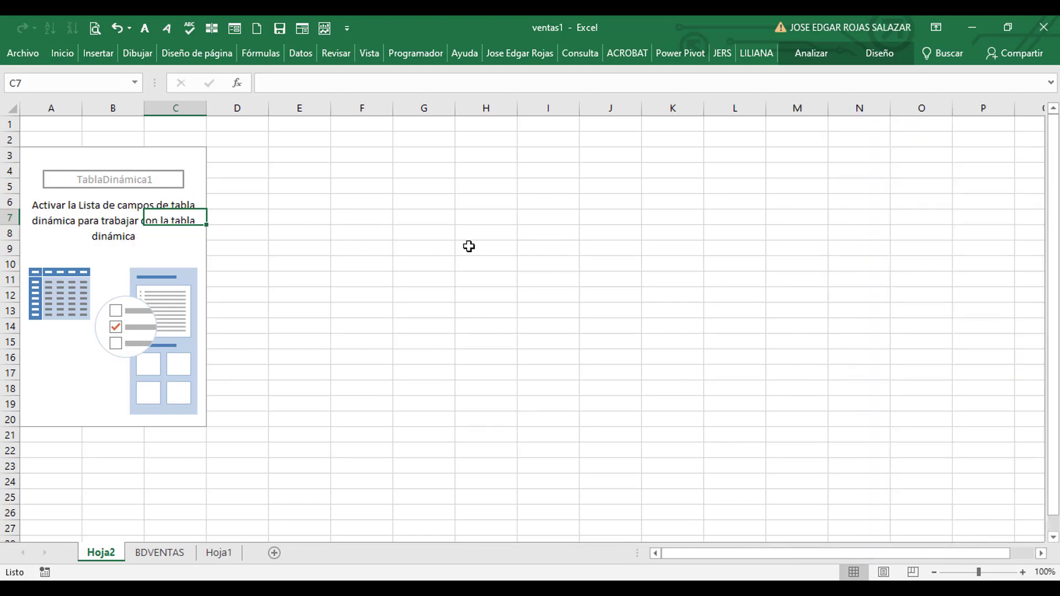
{"action": "left_click", "coordinate": [468, 247]}
{"action": "left_click", "coordinate": [140, 217]}
{"action": "left_click", "coordinate": [474, 248]}
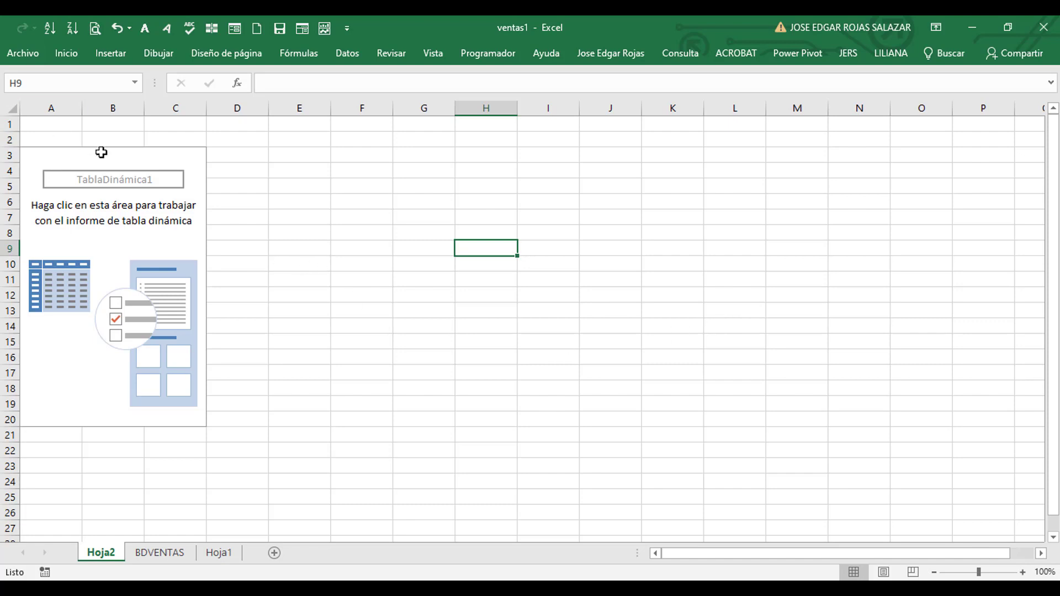
{"action": "left_click", "coordinate": [90, 183]}
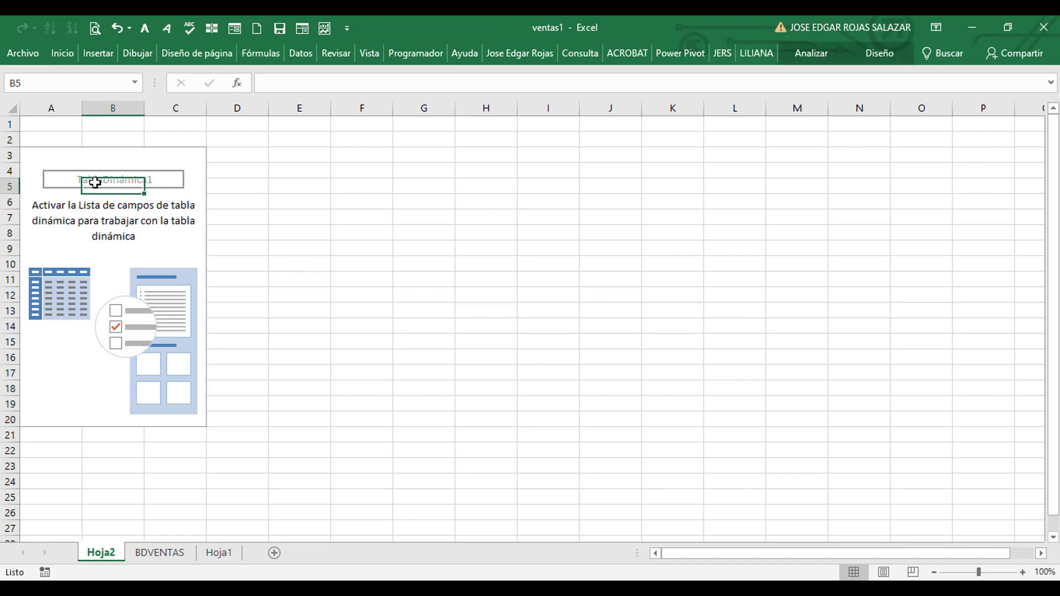
{"action": "right_click", "coordinate": [96, 182]}
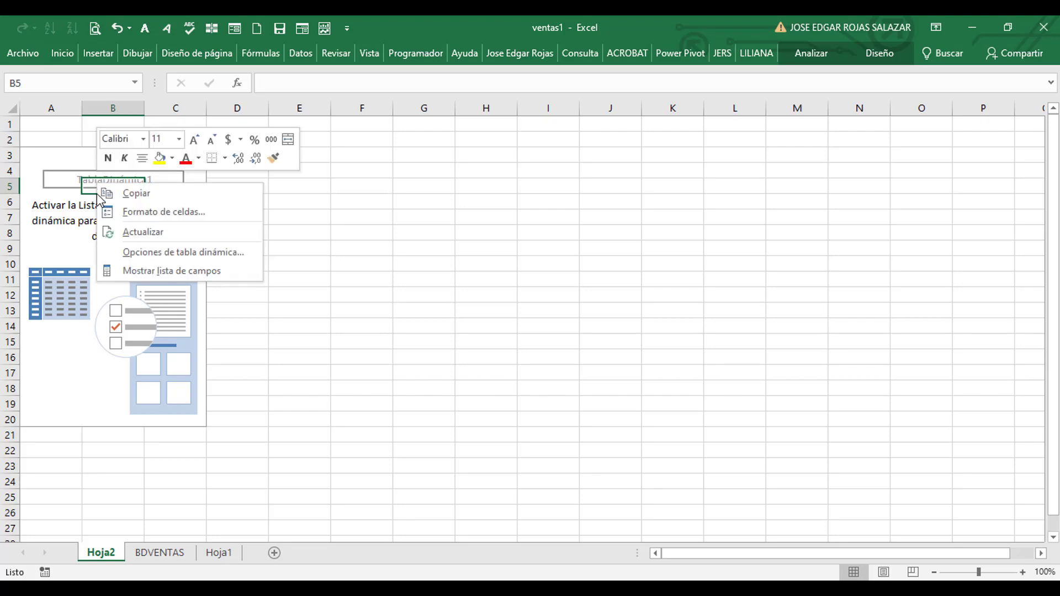
{"action": "left_click", "coordinate": [160, 271]}
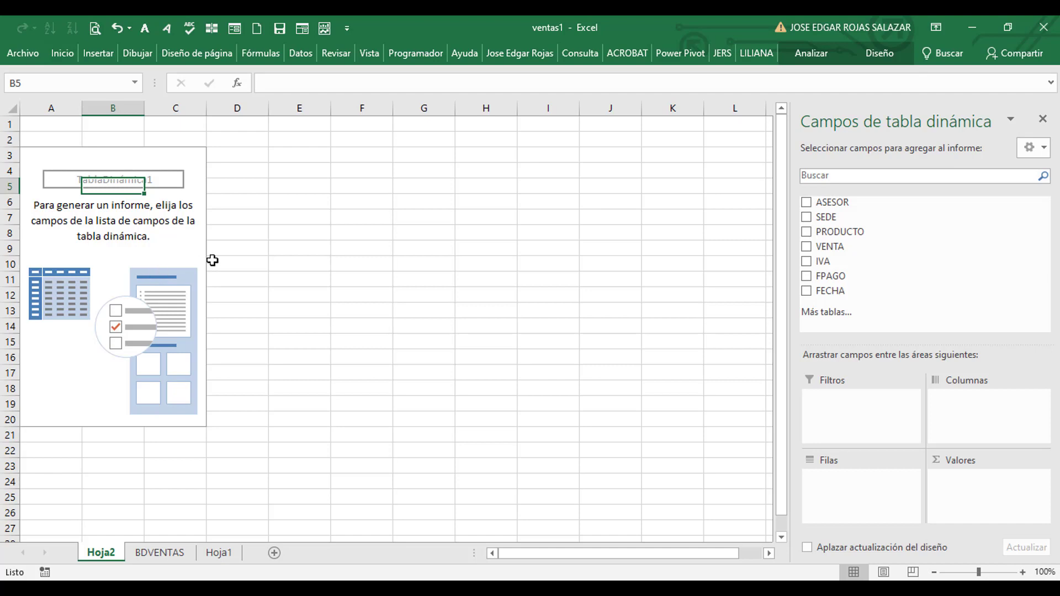
{"action": "left_click", "coordinate": [1043, 119]}
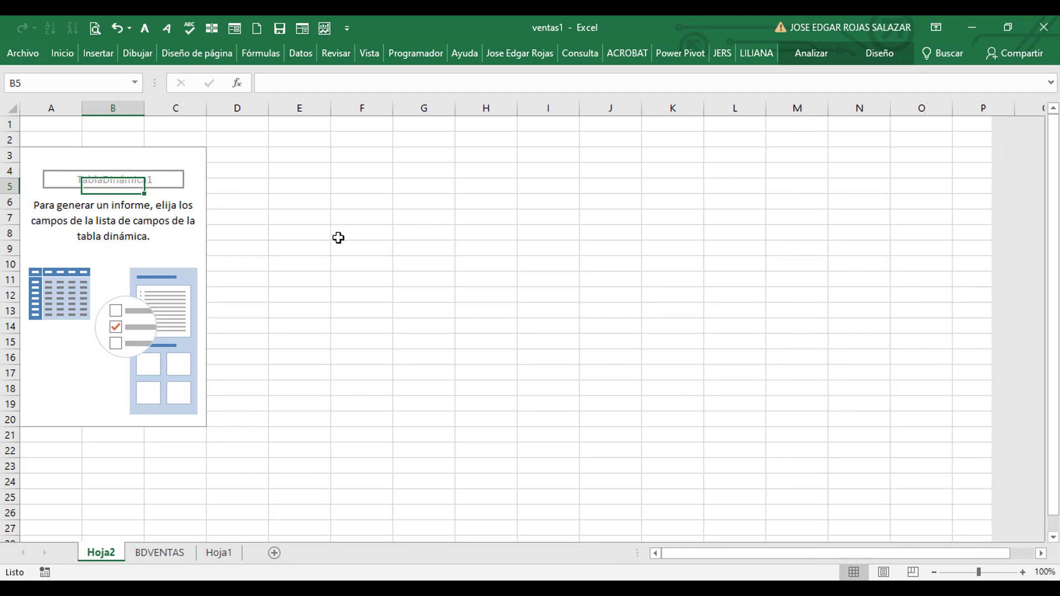
{"action": "left_click", "coordinate": [343, 271]}
{"action": "left_click", "coordinate": [160, 239]}
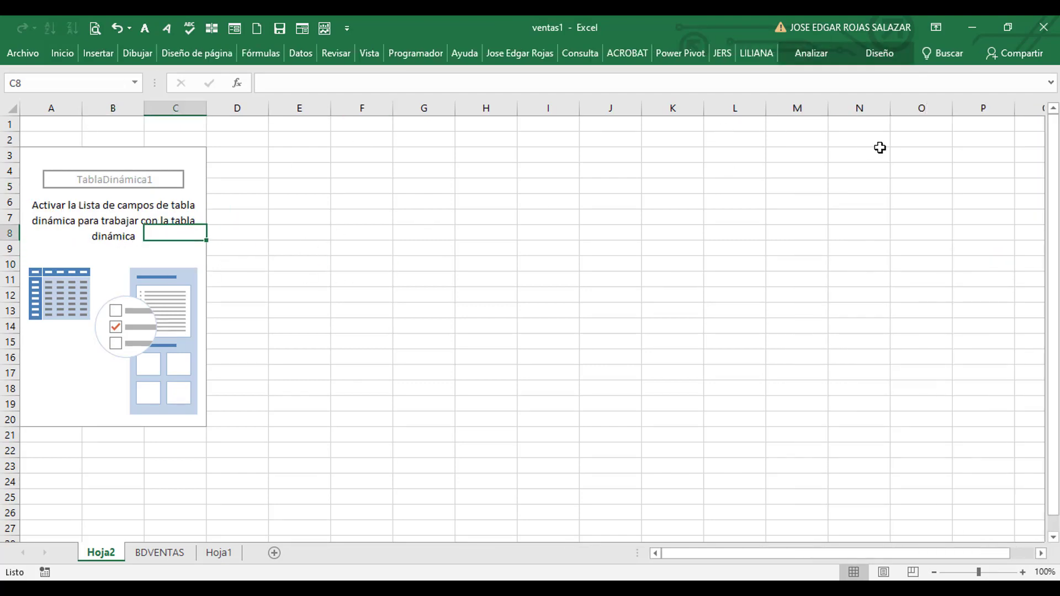
{"action": "left_click", "coordinate": [816, 54]}
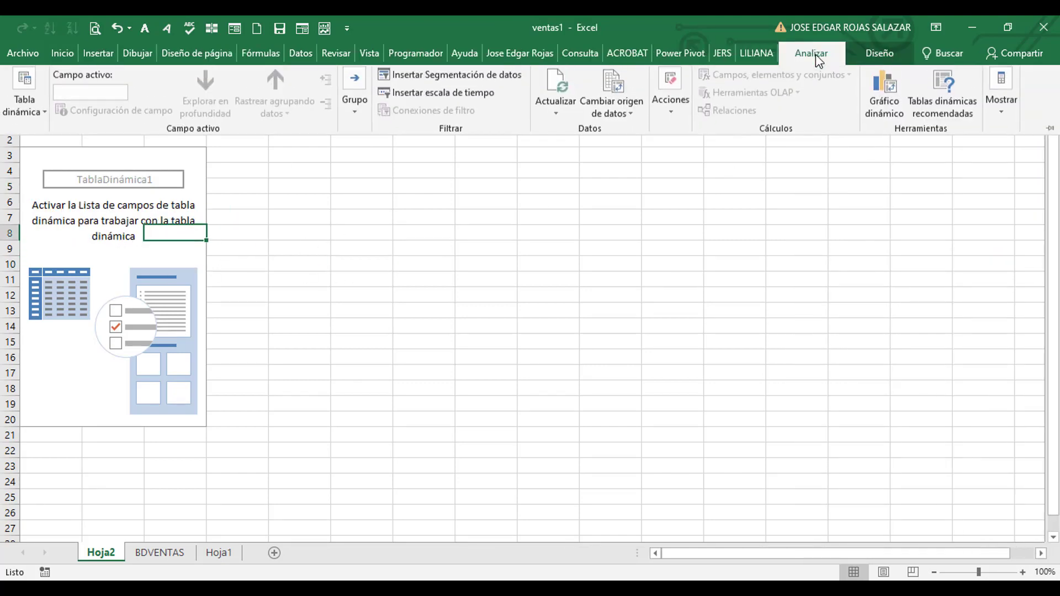
{"action": "left_click", "coordinate": [1001, 112]}
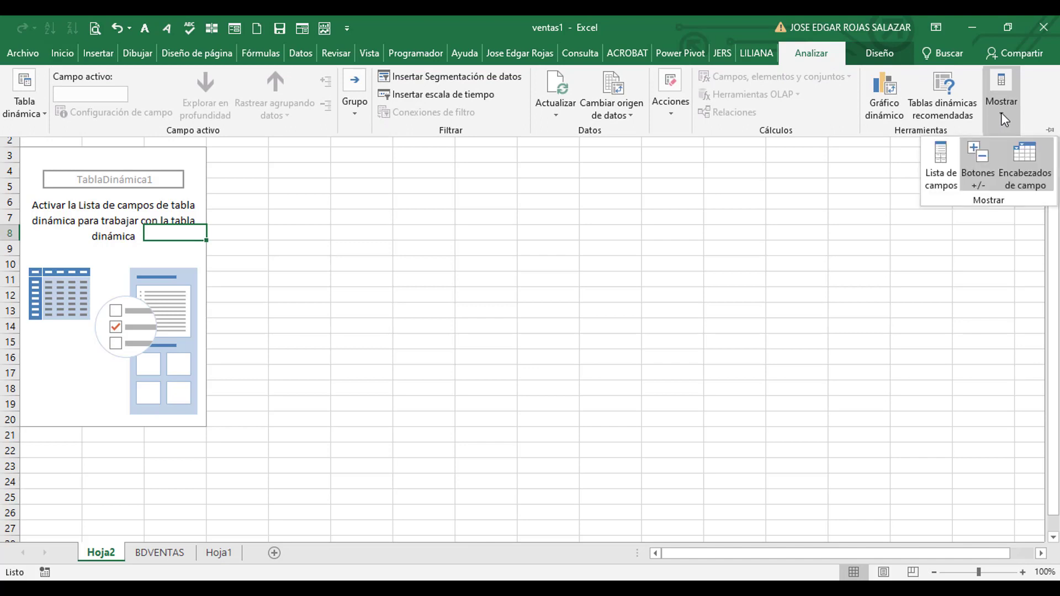
{"action": "left_click", "coordinate": [934, 152]}
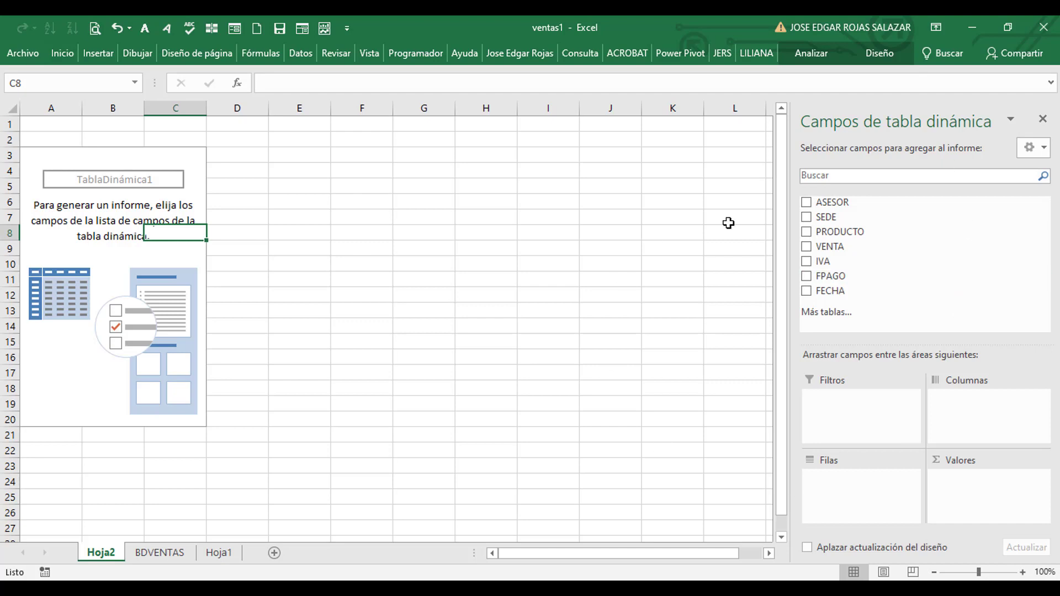
{"action": "left_click", "coordinate": [1042, 119]}
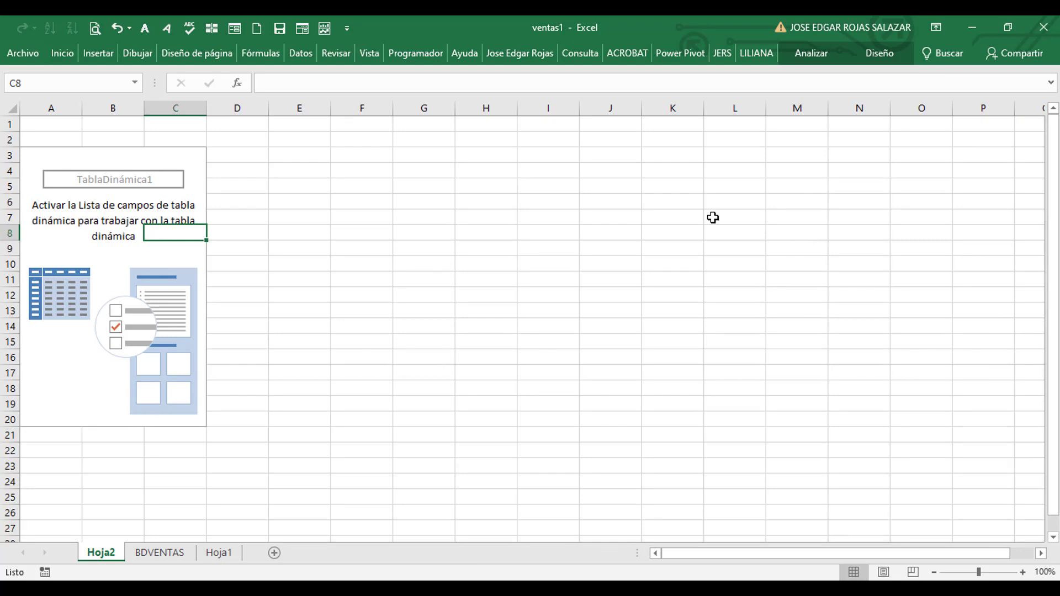
Show the field list for TablaDinámica1 via the PivotTable's Mostrar lista de campos option
{"action": "right_click", "coordinate": [99, 219]}
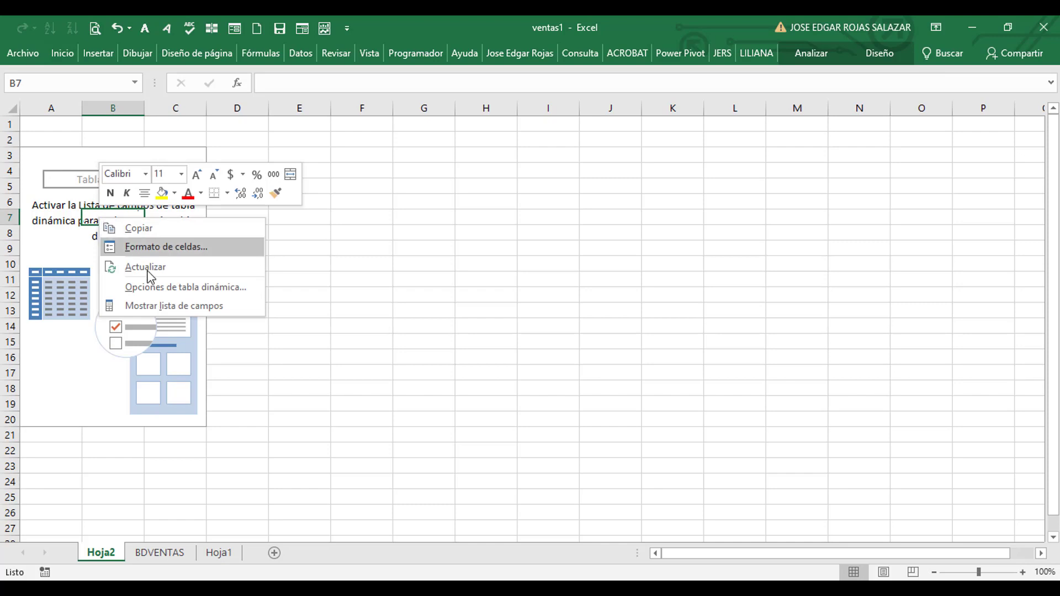
{"action": "left_click", "coordinate": [158, 307]}
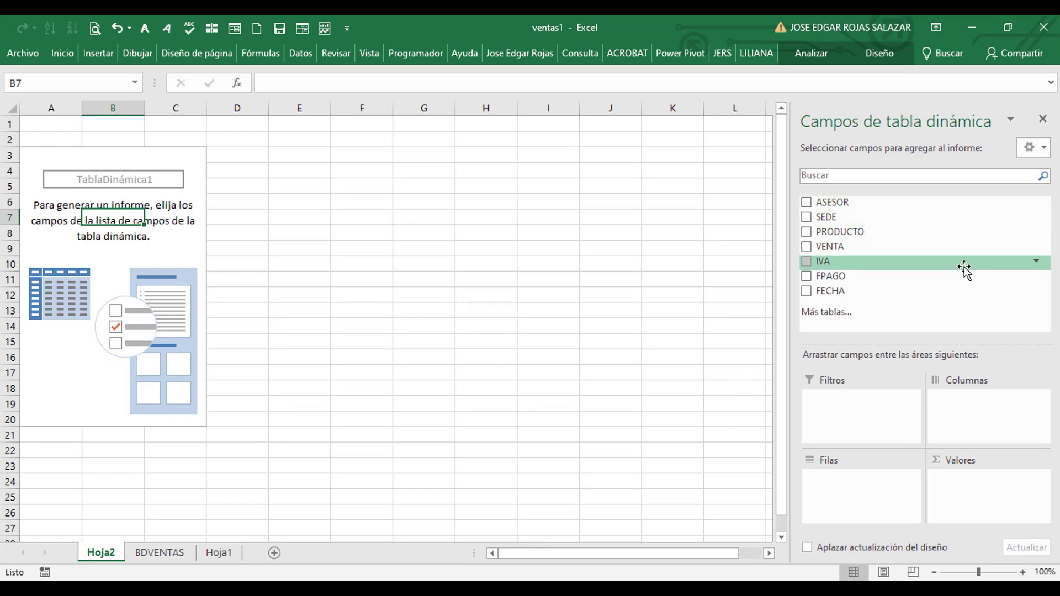
{"action": "left_click", "coordinate": [1043, 150]}
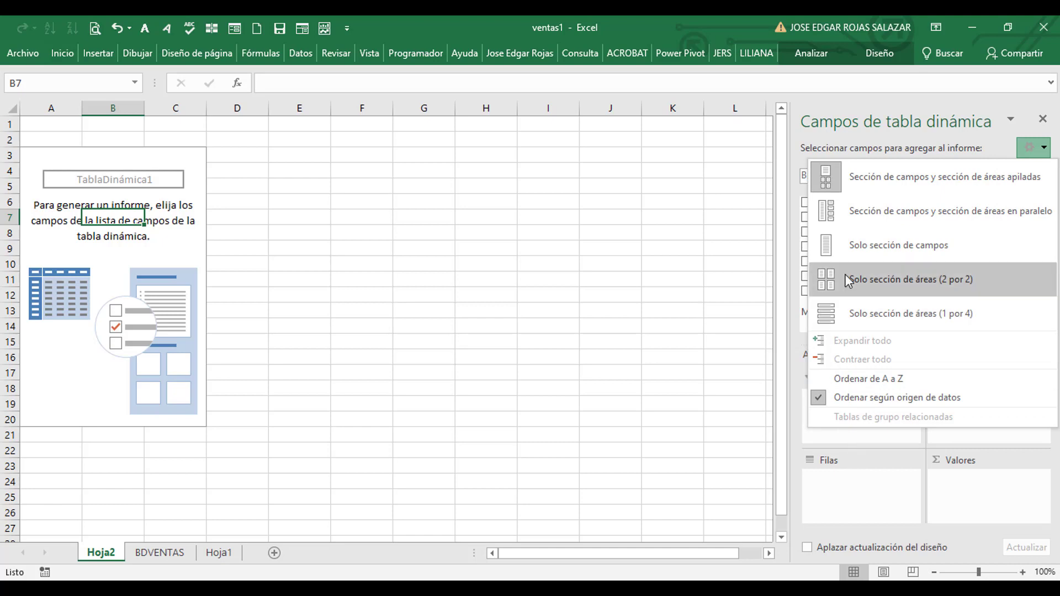
{"action": "left_click", "coordinate": [900, 219]}
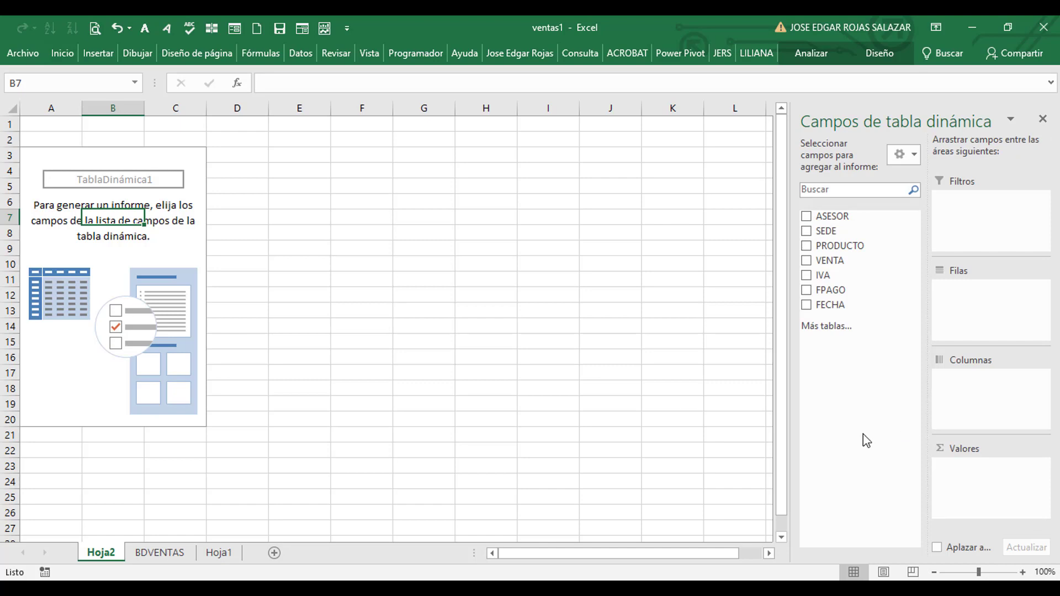
{"action": "left_click", "coordinate": [910, 156]}
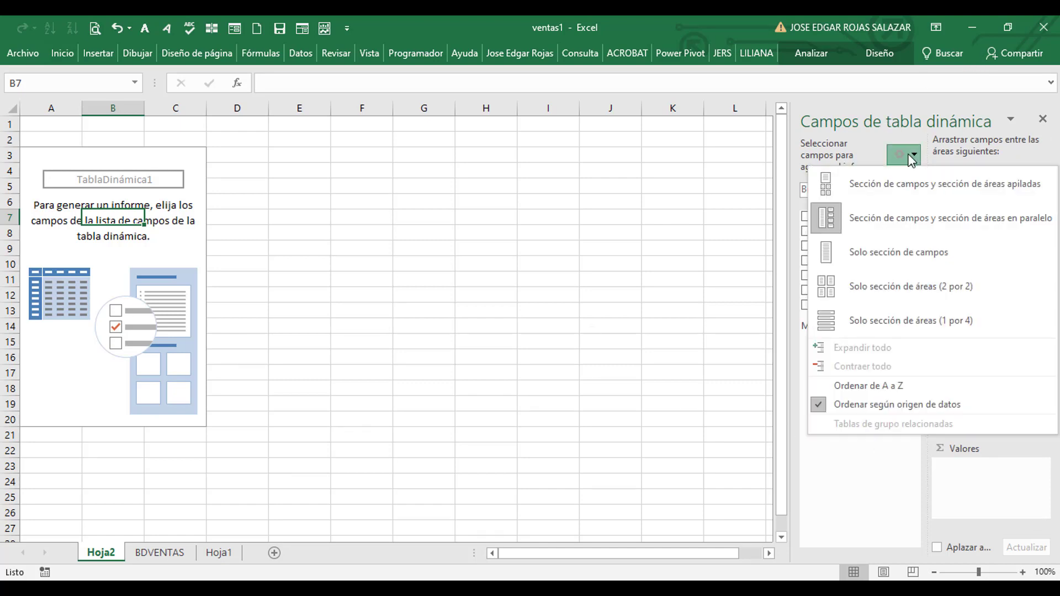
{"action": "left_click", "coordinate": [907, 302]}
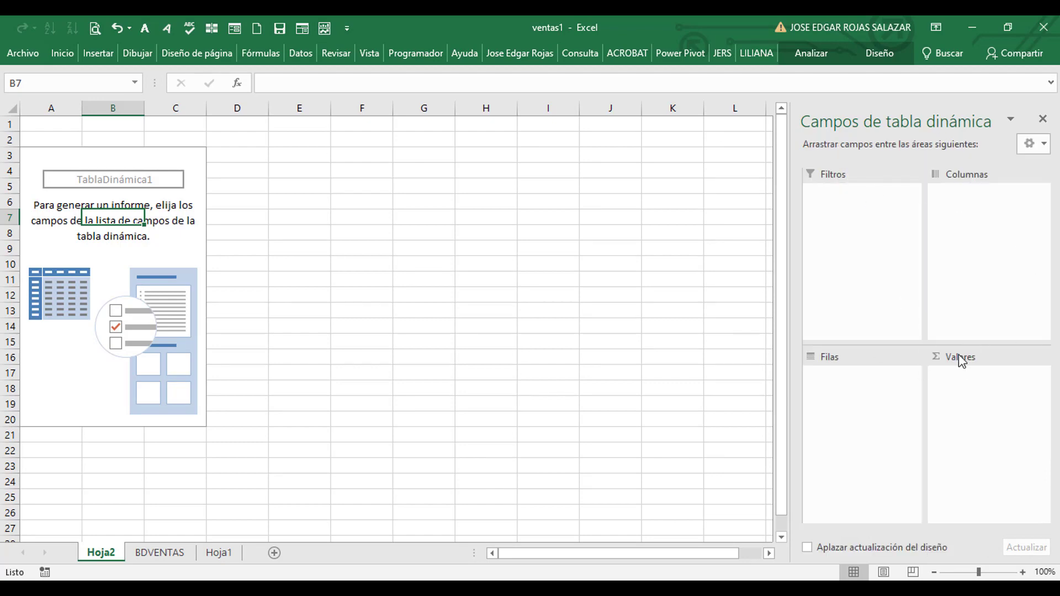
{"action": "left_click", "coordinate": [1042, 147]}
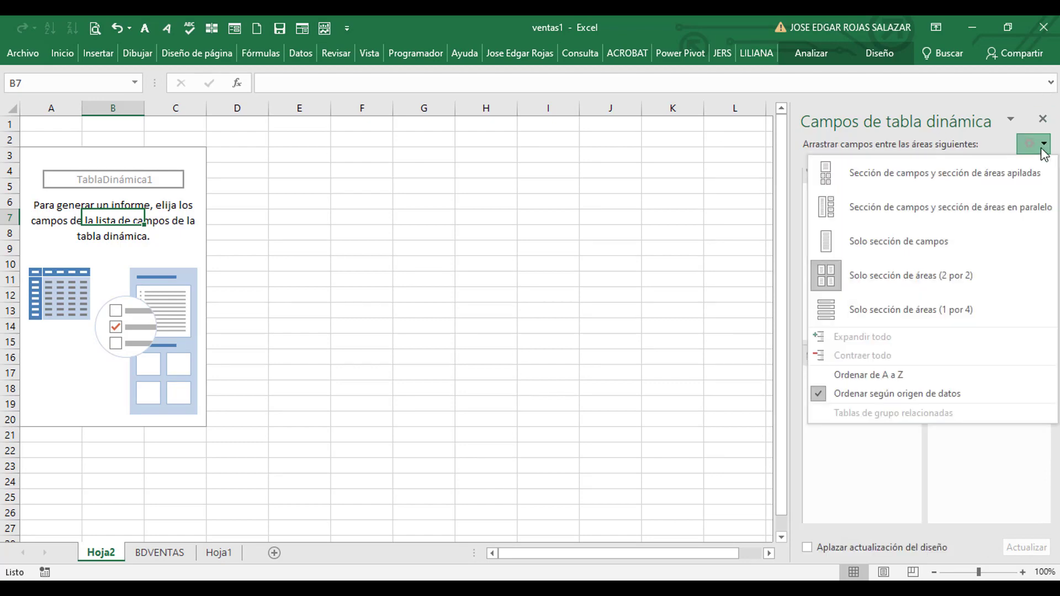
{"action": "left_click", "coordinate": [922, 179]}
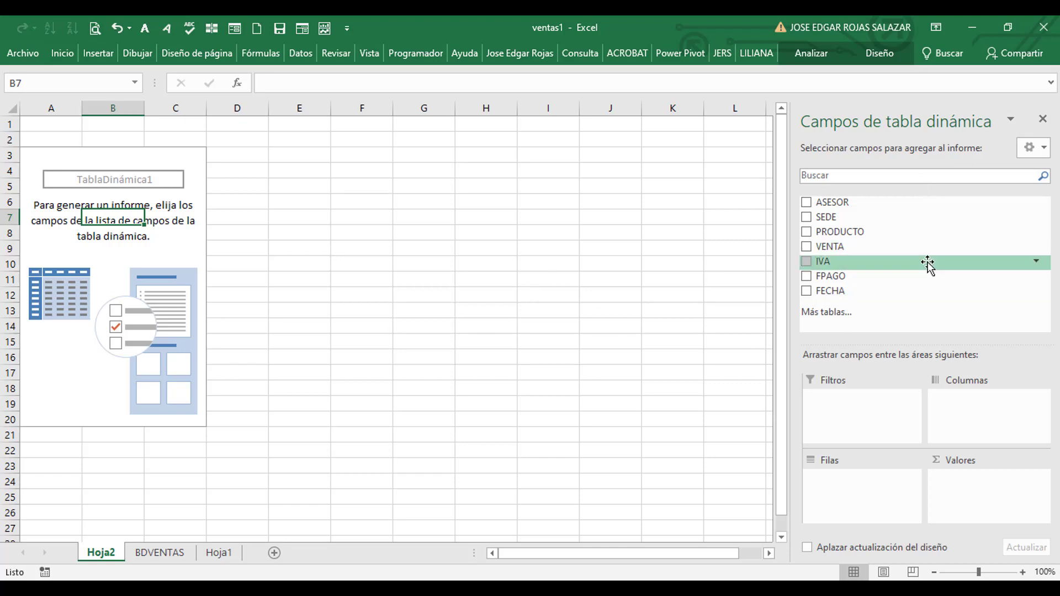
{"action": "left_click", "coordinate": [1043, 149]}
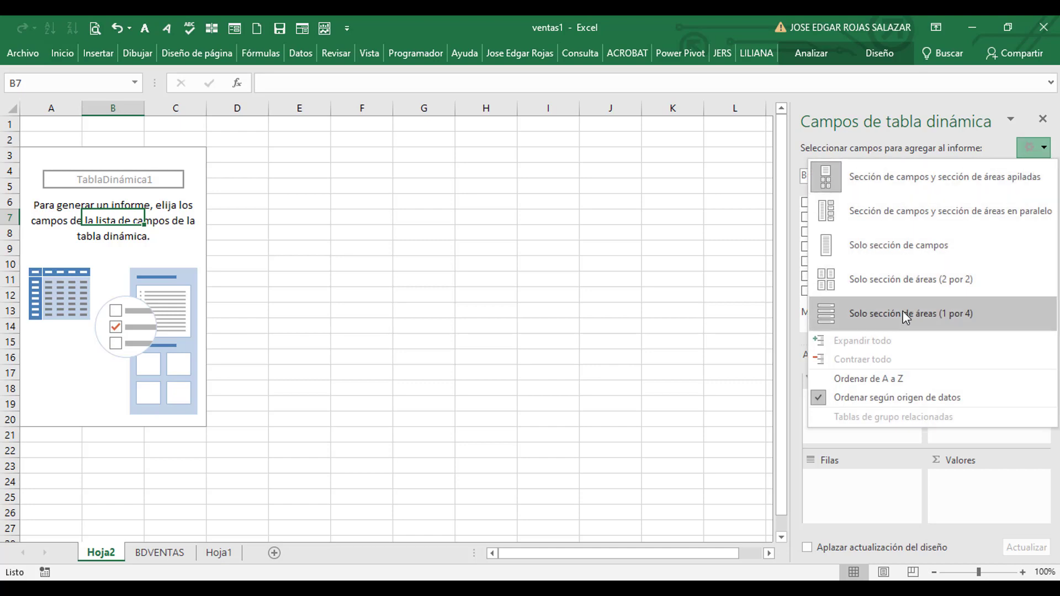
{"action": "left_click", "coordinate": [902, 275]}
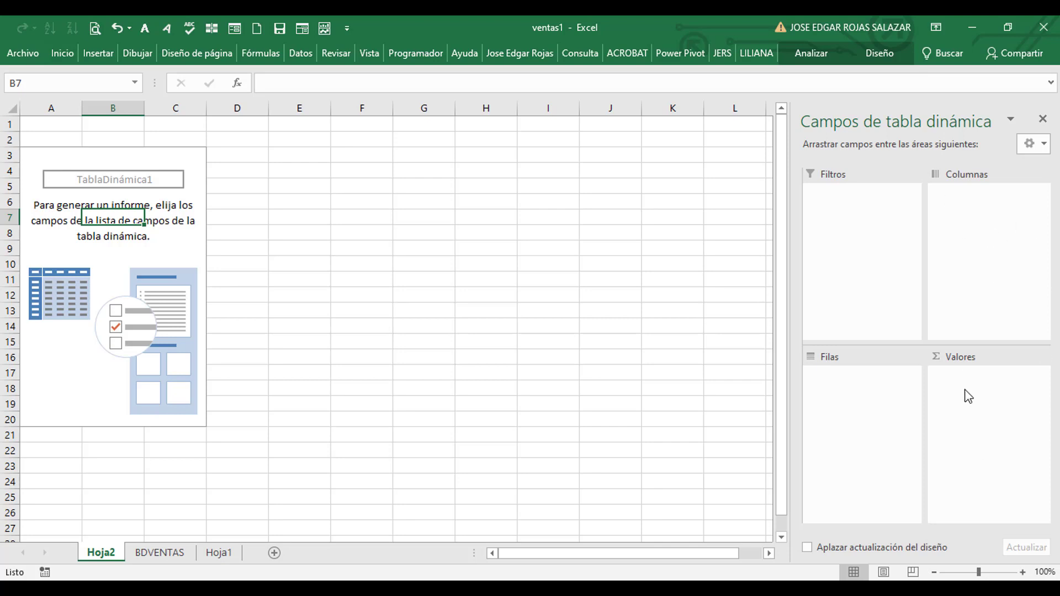
{"action": "left_click", "coordinate": [977, 425]}
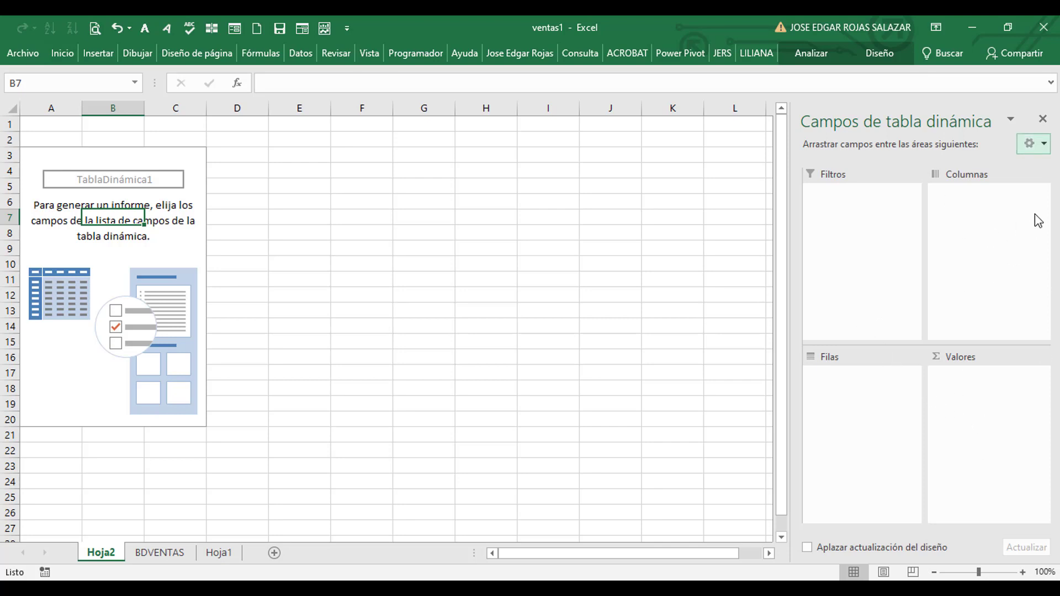
{"action": "left_click", "coordinate": [1044, 146]}
{"action": "left_click", "coordinate": [901, 174]}
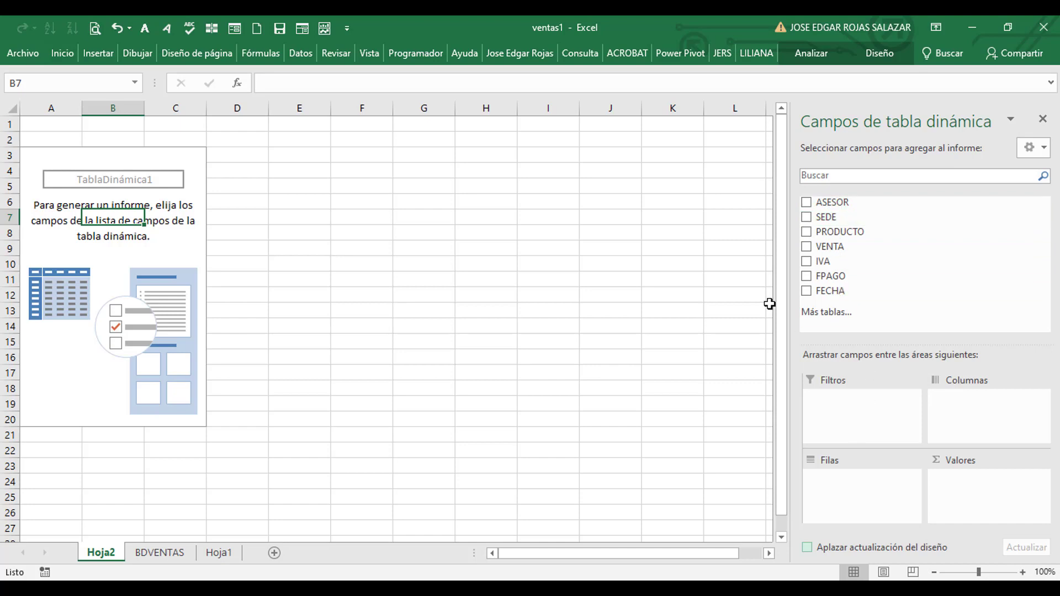
Make ASESOR the pivot's row field, listing the seven advisors above Total general
{"action": "left_click", "coordinate": [805, 202]}
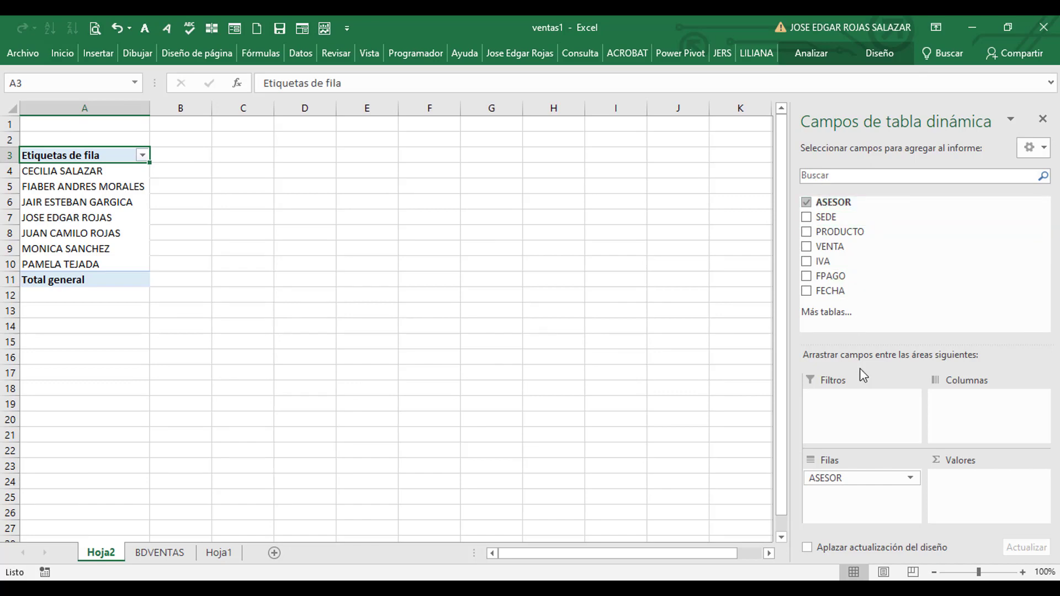
{"action": "left_click", "coordinate": [807, 203]}
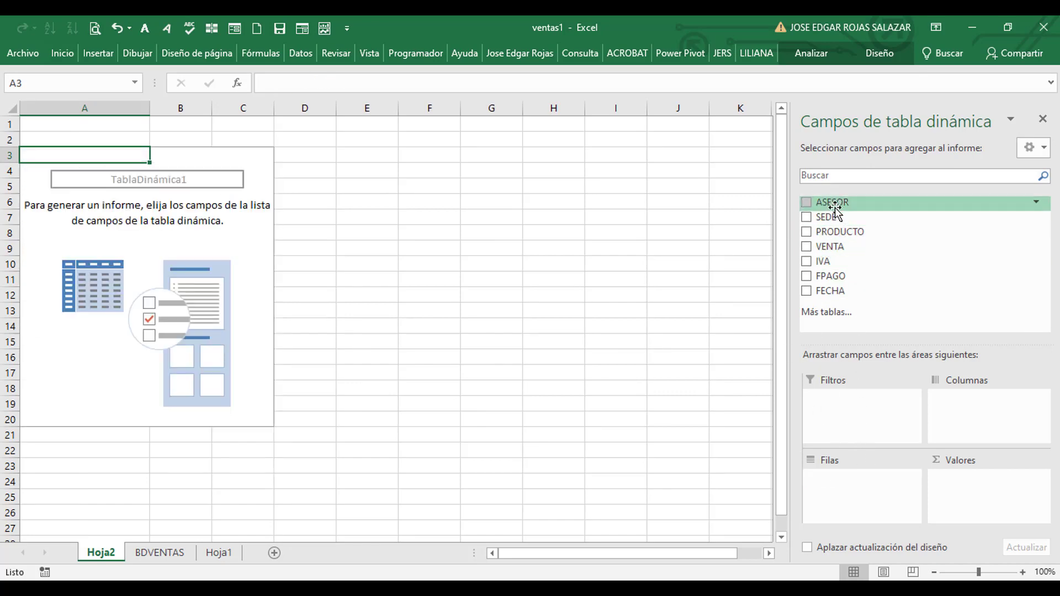
{"action": "left_click_drag", "start_coordinate": [835, 209], "coordinate": [847, 498]}
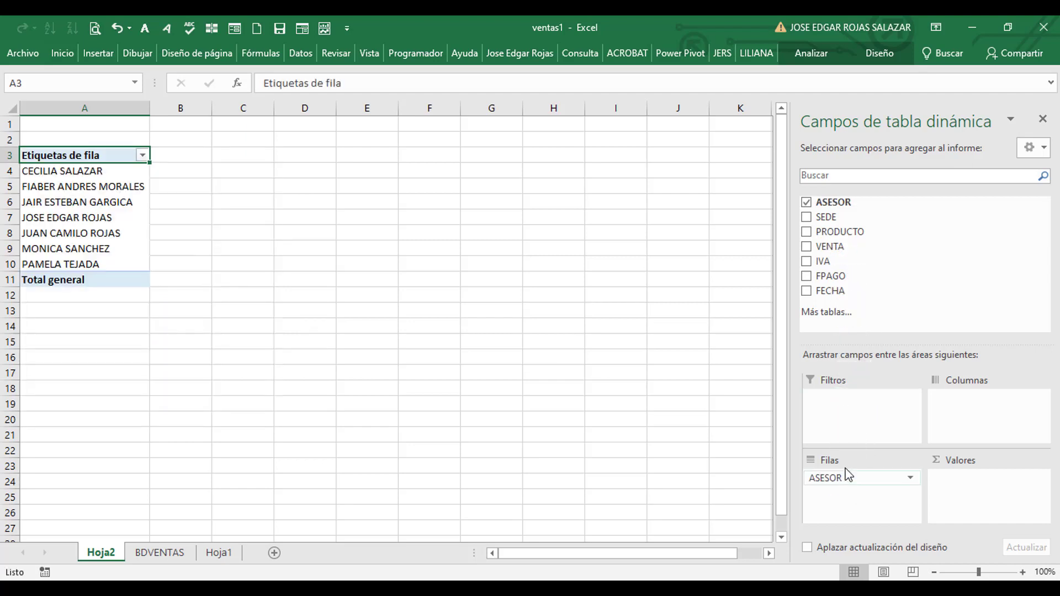
{"action": "left_click", "coordinate": [809, 202]}
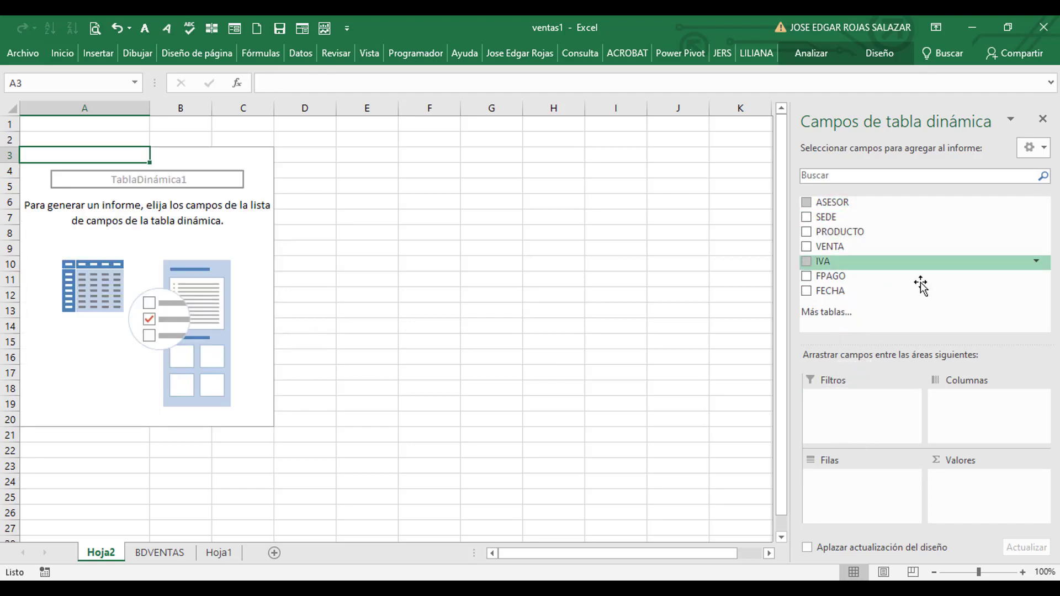
{"action": "left_click", "coordinate": [807, 205]}
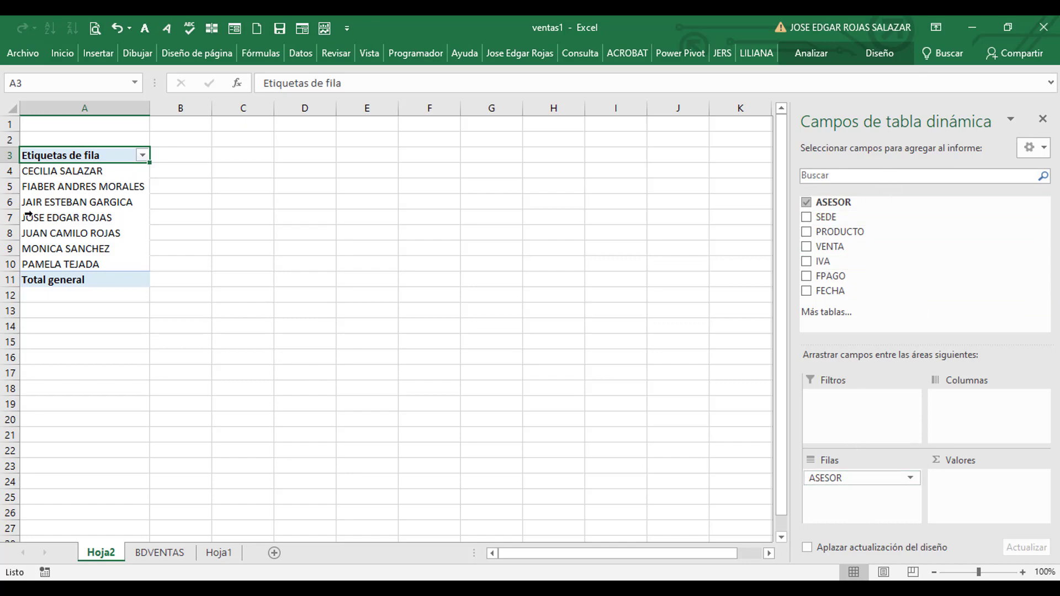
{"action": "left_click", "coordinate": [8, 170]}
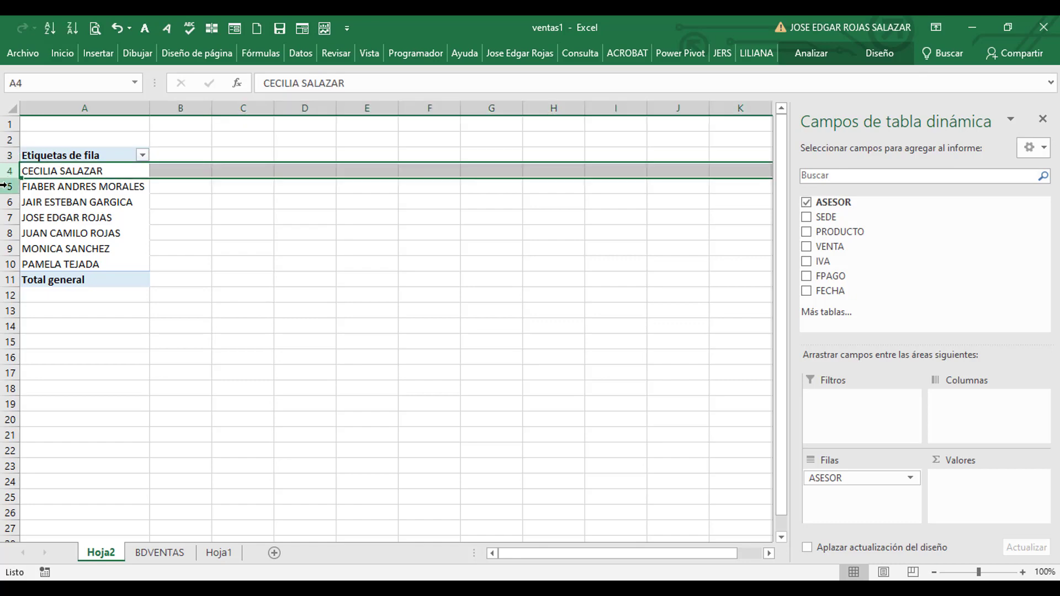
{"action": "left_click_drag", "start_coordinate": [8, 186], "coordinate": [6, 201]}
{"action": "left_click", "coordinate": [6, 202]}
{"action": "left_click", "coordinate": [8, 217]}
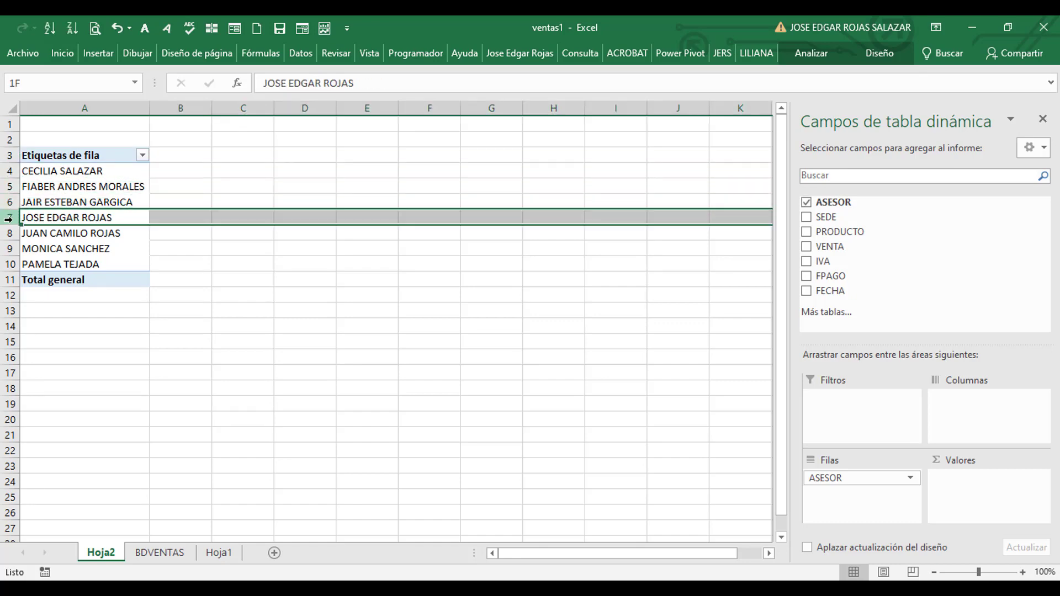
{"action": "left_click", "coordinate": [11, 234]}
{"action": "left_click", "coordinate": [10, 249]}
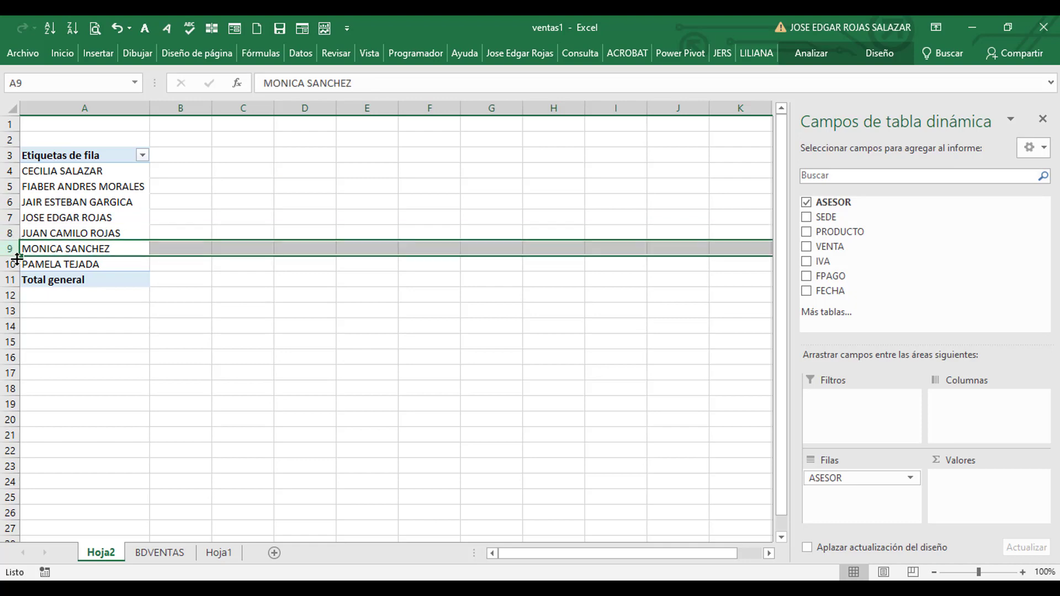
{"action": "left_click", "coordinate": [10, 264]}
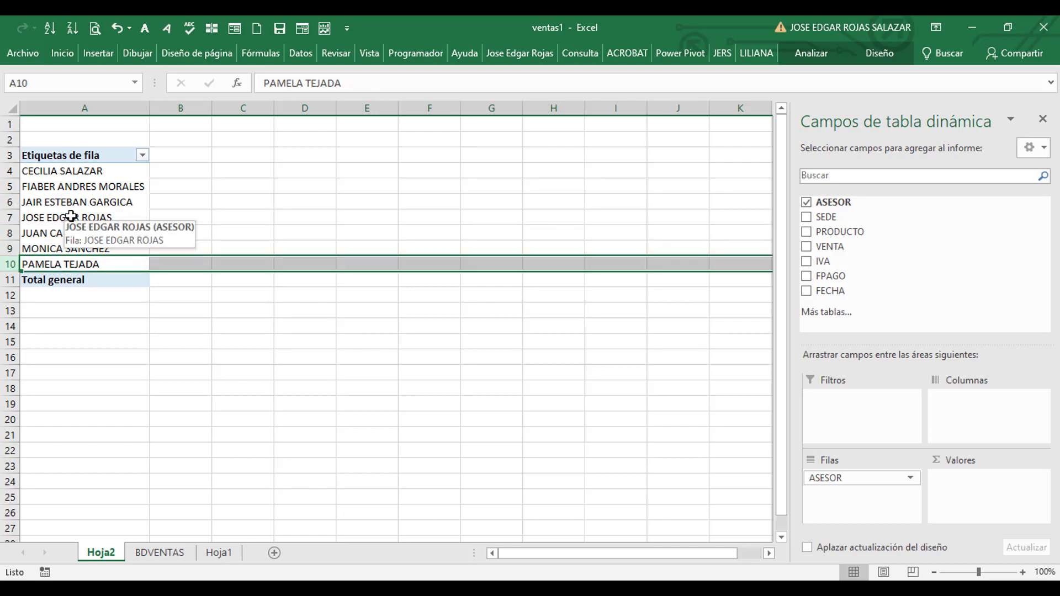
{"action": "left_click", "coordinate": [162, 553]}
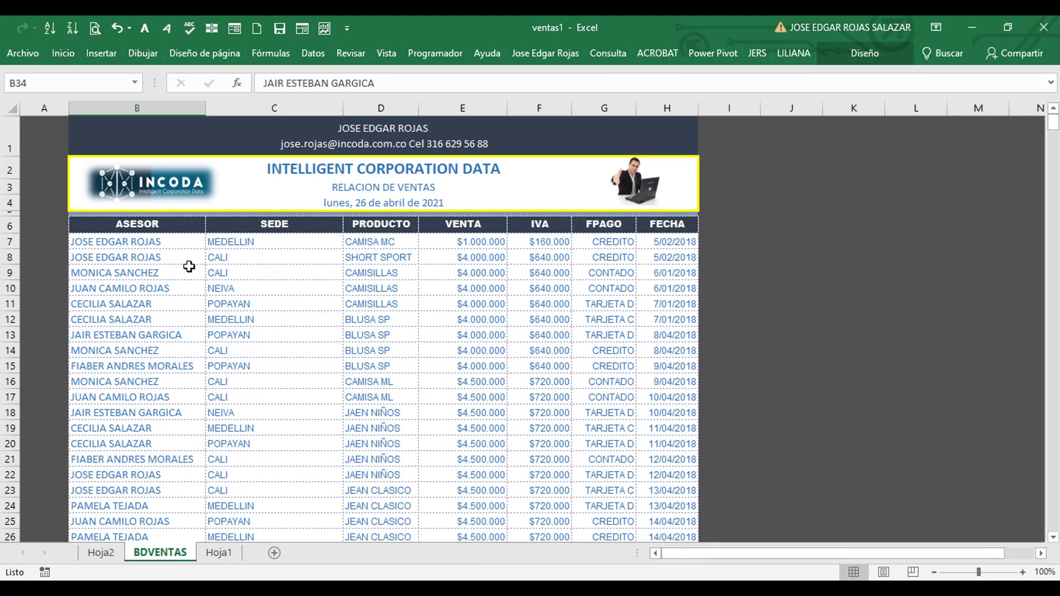
{"action": "left_click", "coordinate": [101, 552]}
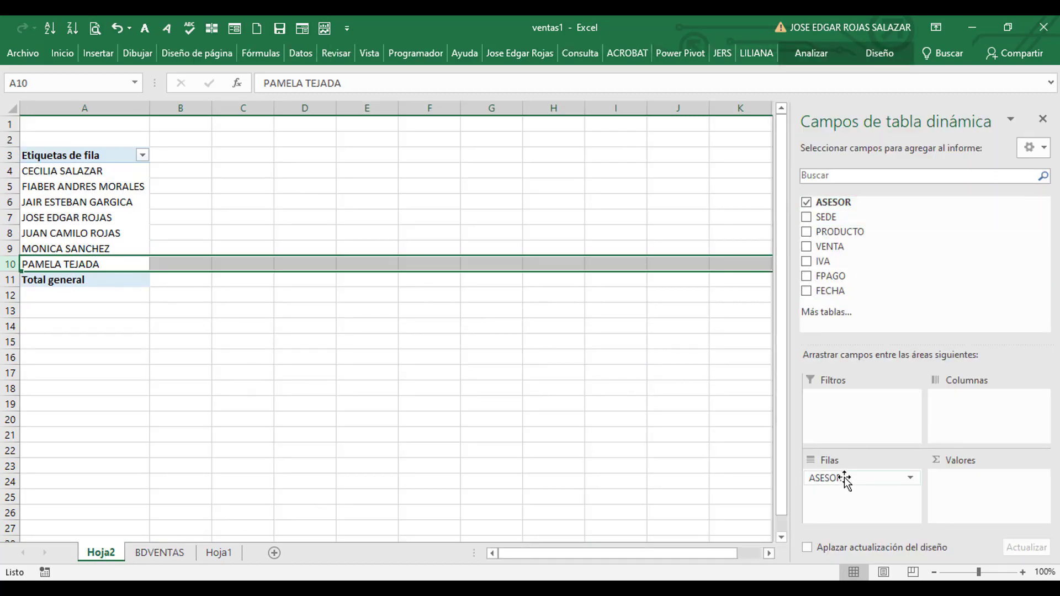
{"action": "left_click", "coordinate": [159, 555]}
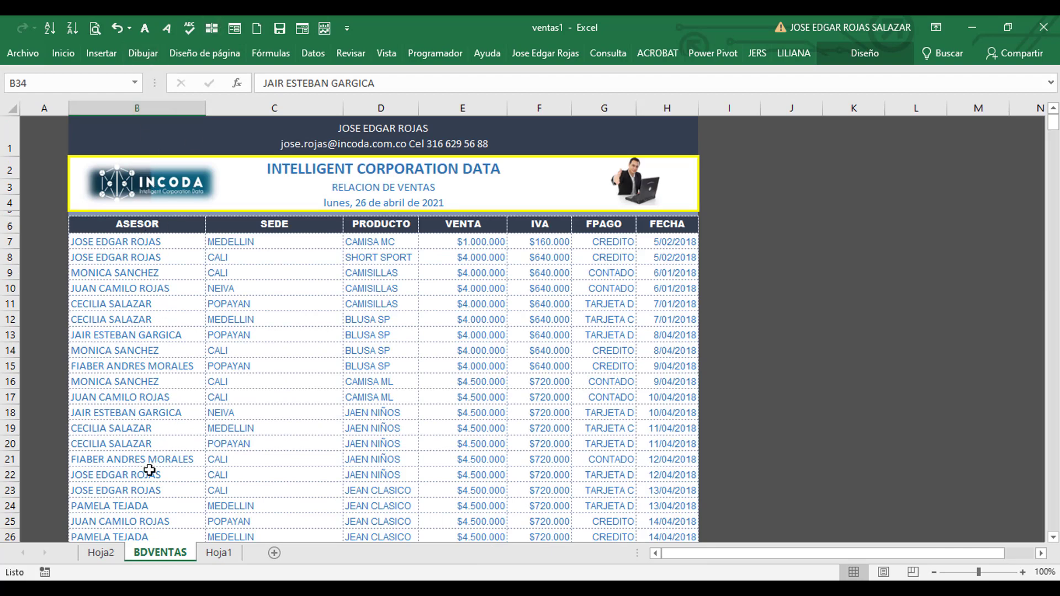
{"action": "left_click", "coordinate": [101, 553]}
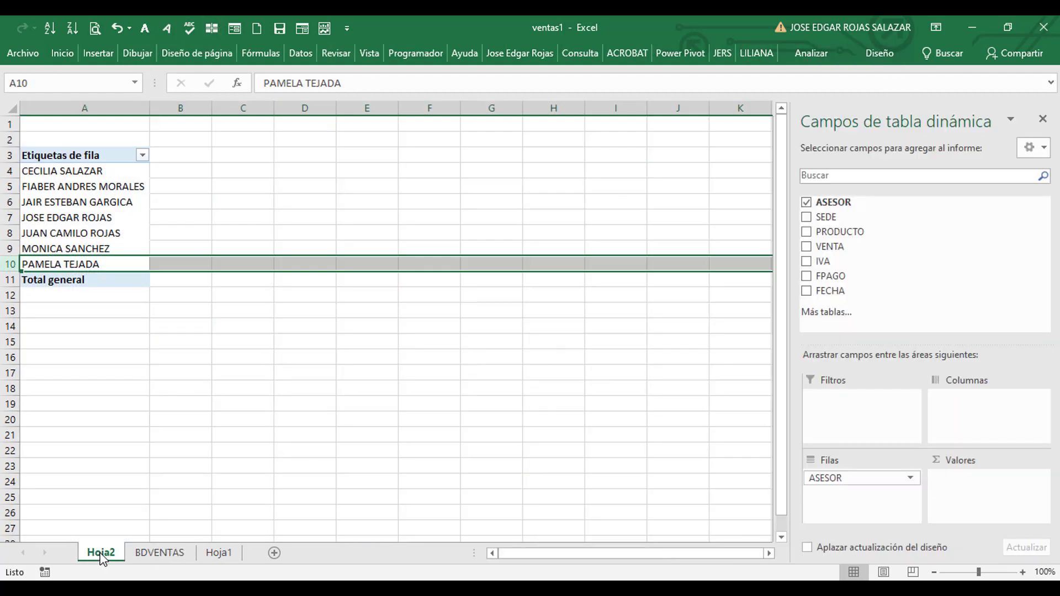
{"action": "left_click", "coordinate": [59, 189]}
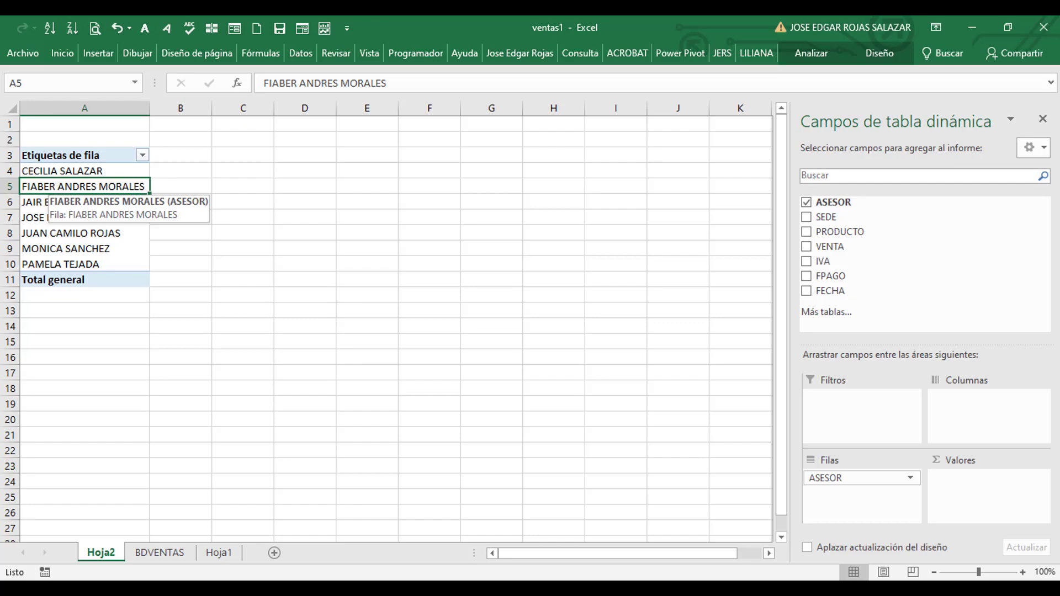
{"action": "left_click", "coordinate": [164, 554]}
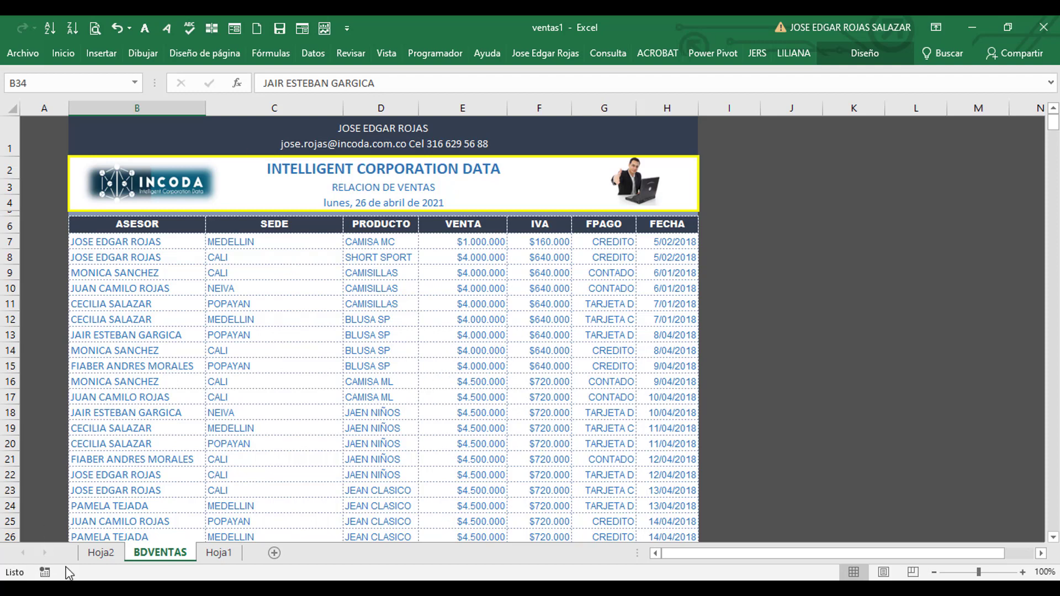
{"action": "left_click", "coordinate": [94, 552]}
{"action": "left_click", "coordinate": [55, 164]}
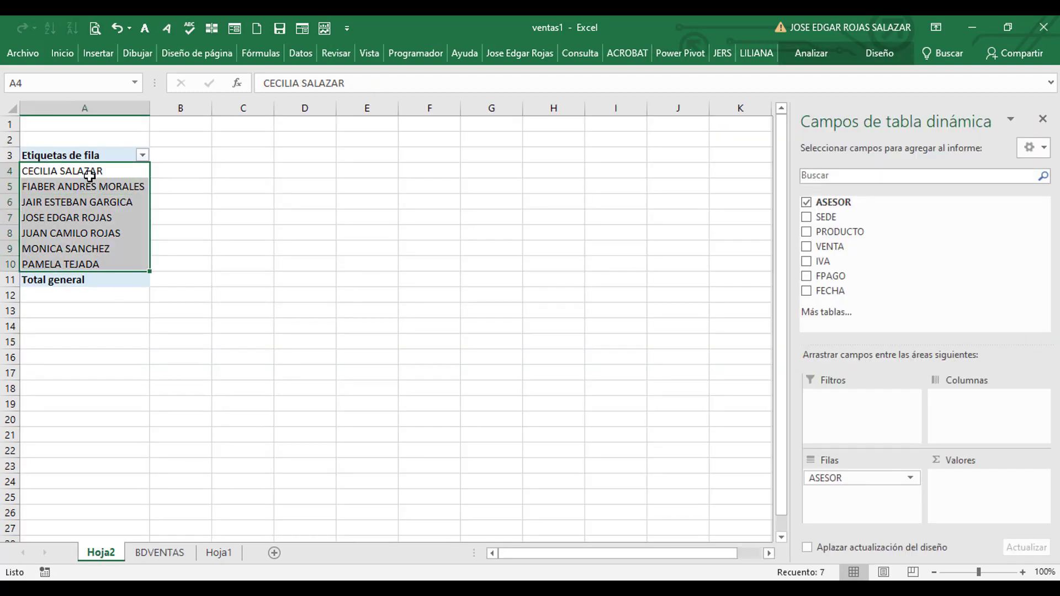
{"action": "left_click", "coordinate": [82, 175]}
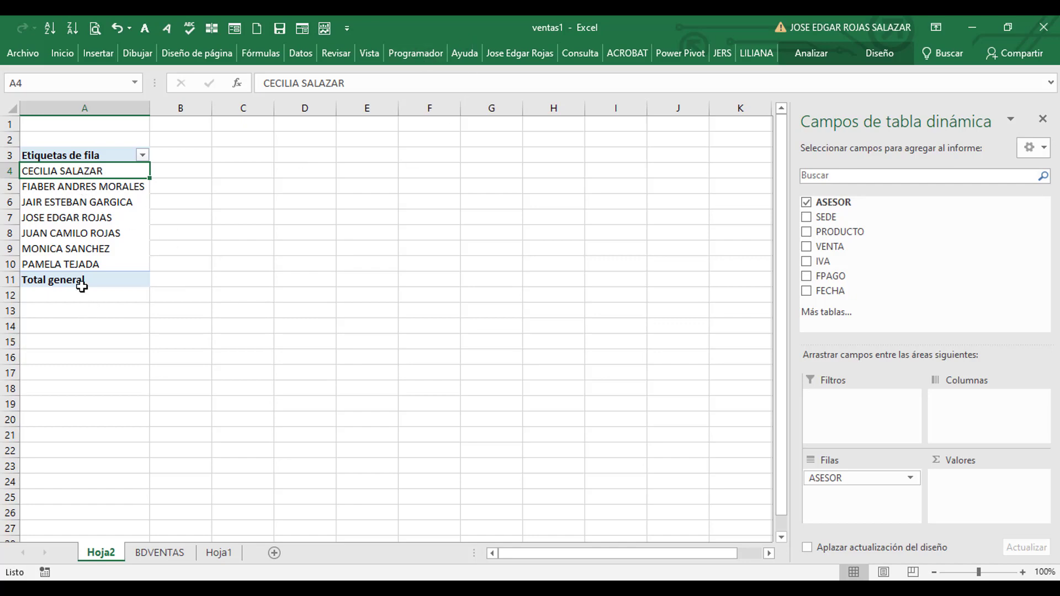
{"action": "left_click", "coordinate": [163, 553]}
{"action": "left_click", "coordinate": [381, 353]}
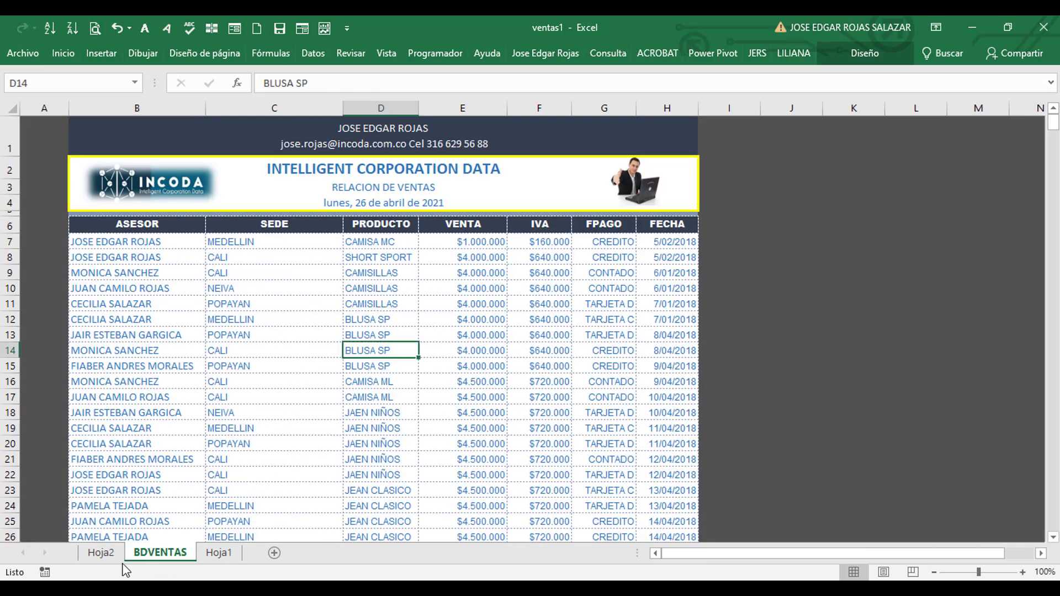
{"action": "left_click", "coordinate": [99, 554]}
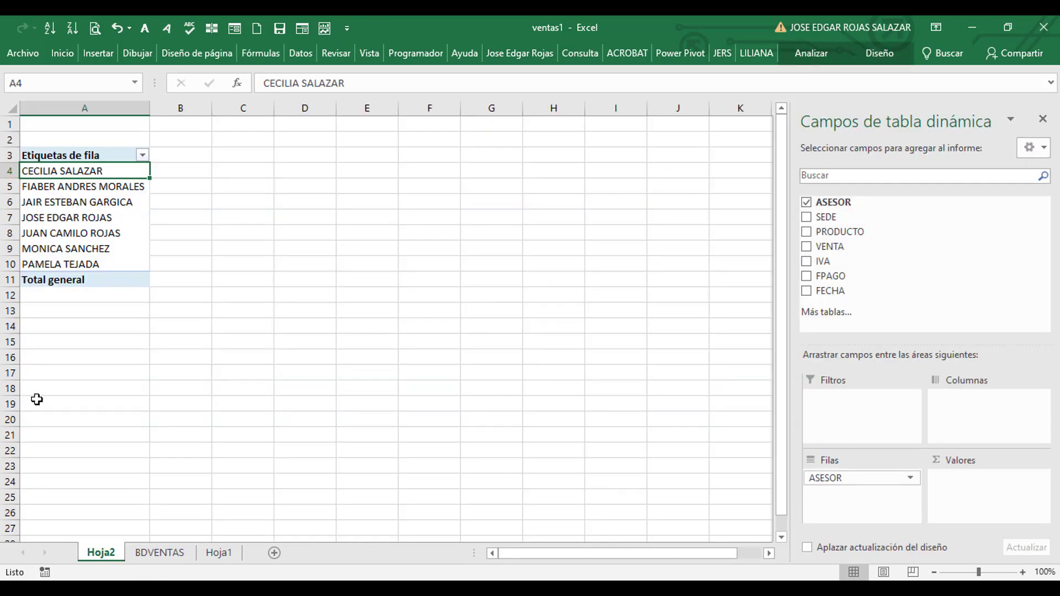
{"action": "left_click", "coordinate": [77, 225]}
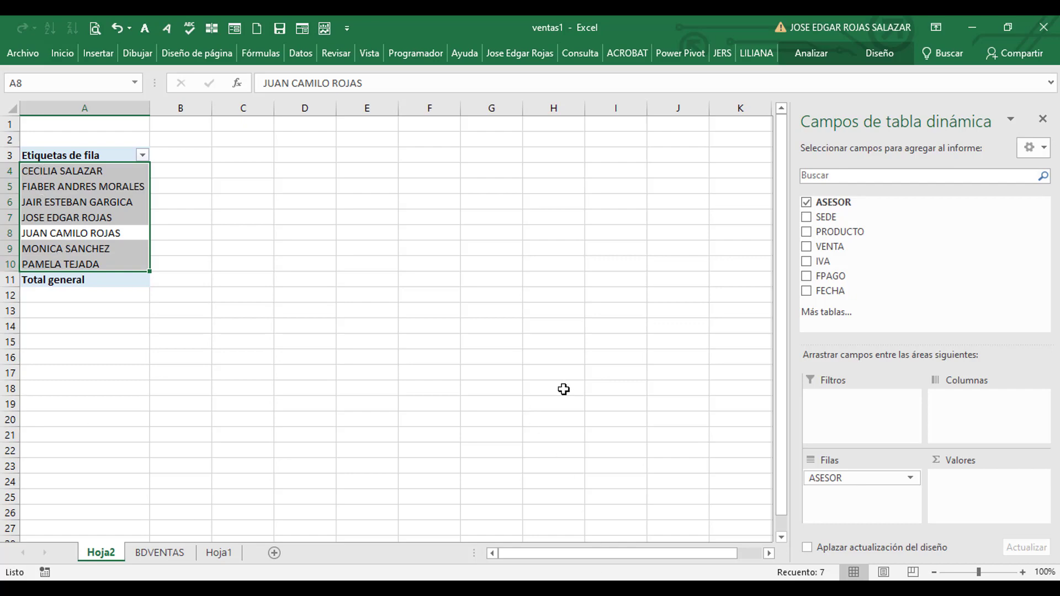
Add PRODUCTO under ASESOR in the rows and compare the first advisor's products with BDVENTAS
{"action": "left_click", "coordinate": [804, 231]}
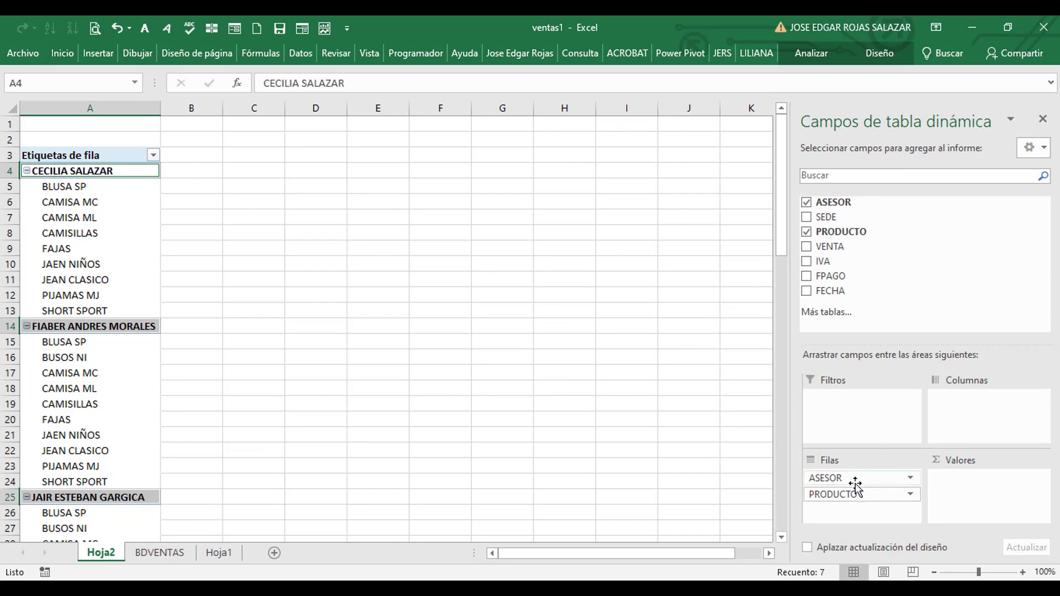
{"action": "left_click", "coordinate": [160, 552]}
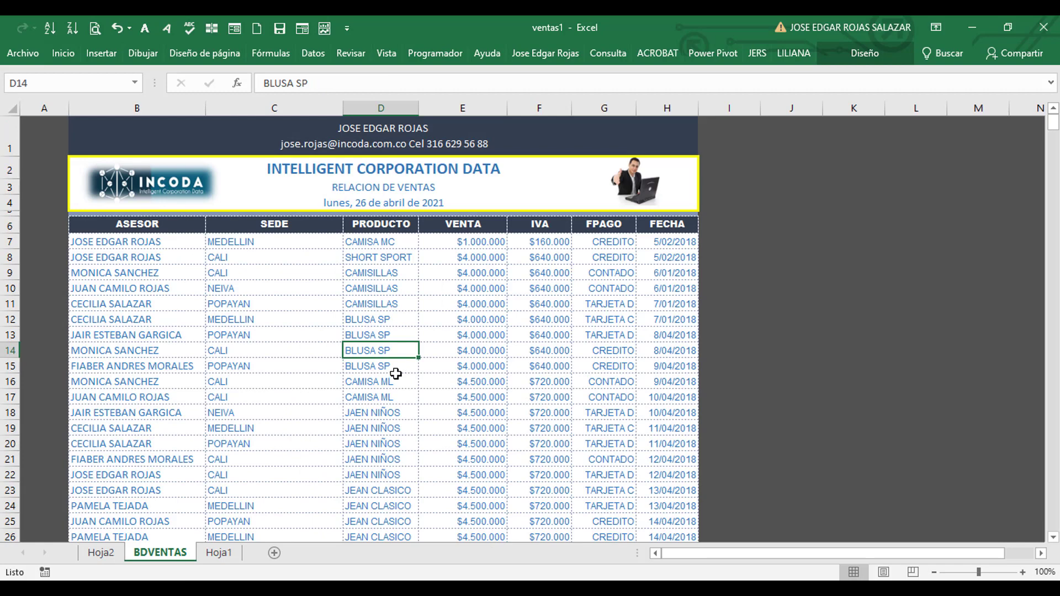
{"action": "left_click", "coordinate": [101, 552]}
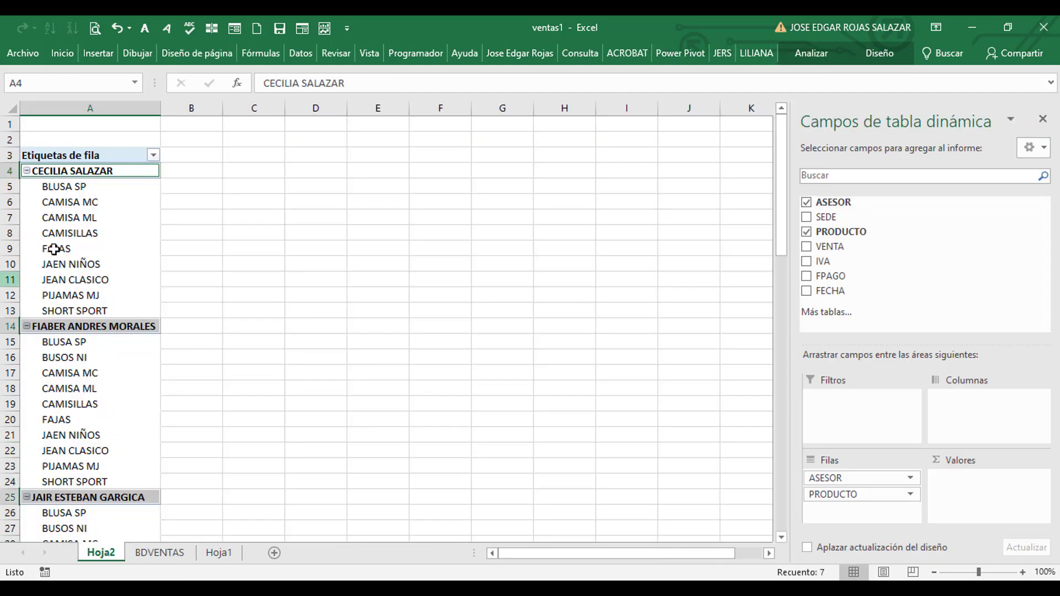
{"action": "left_click", "coordinate": [61, 191]}
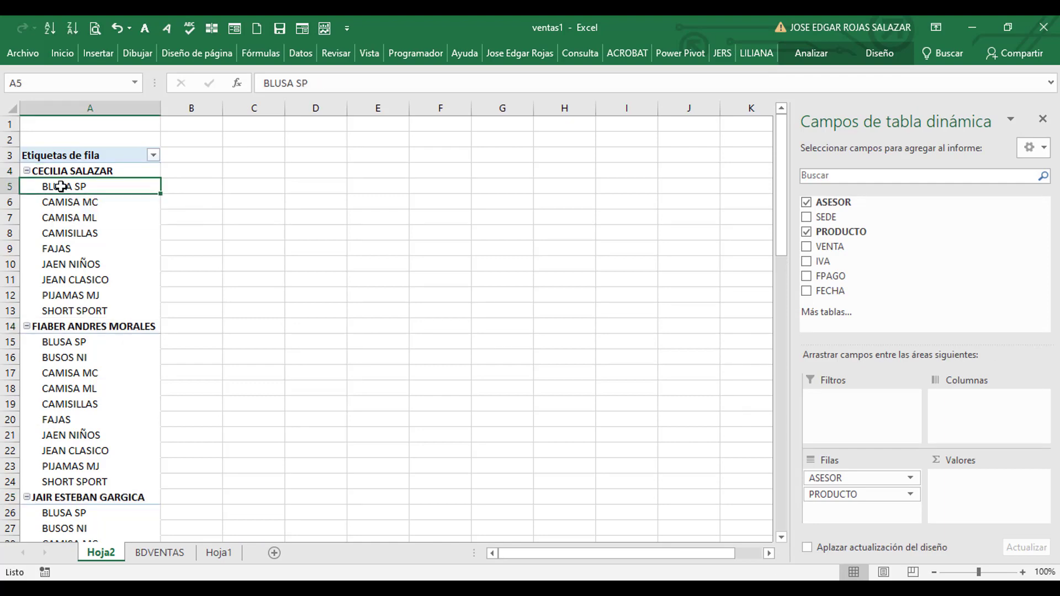
{"action": "left_click_drag", "start_coordinate": [61, 192], "coordinate": [86, 306]}
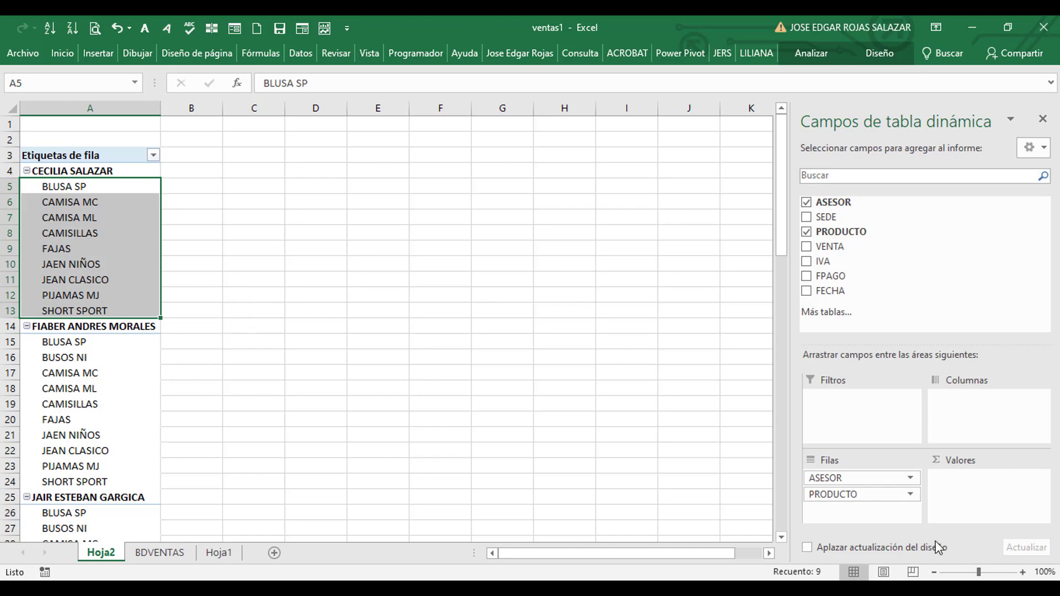
Remove ASESOR from the pivot, leaving PRODUCTO as the only row field
{"action": "left_click", "coordinate": [842, 478]}
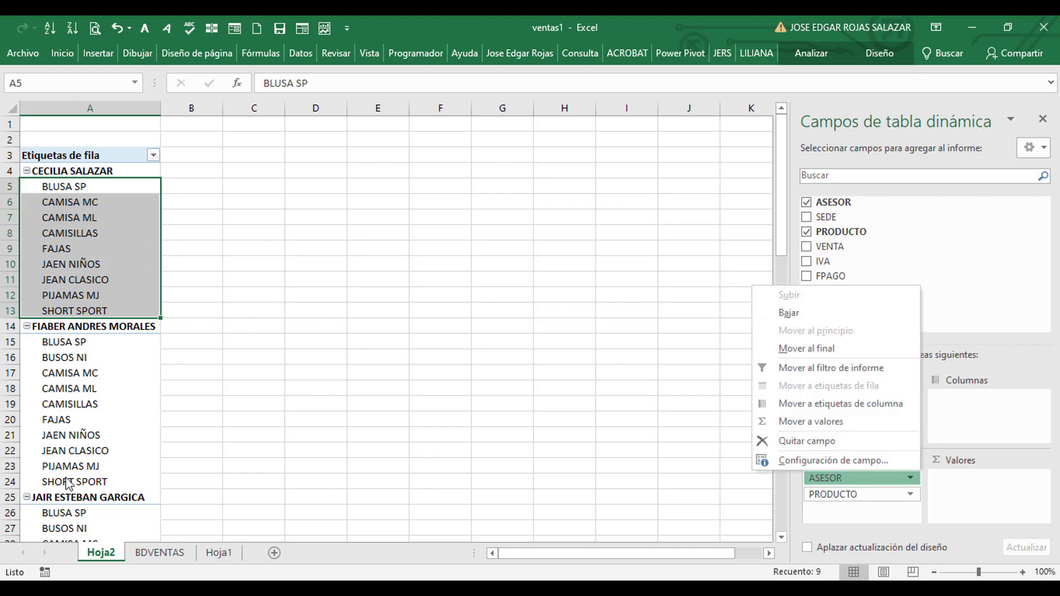
{"action": "left_click", "coordinate": [489, 140]}
{"action": "left_click", "coordinate": [98, 220]}
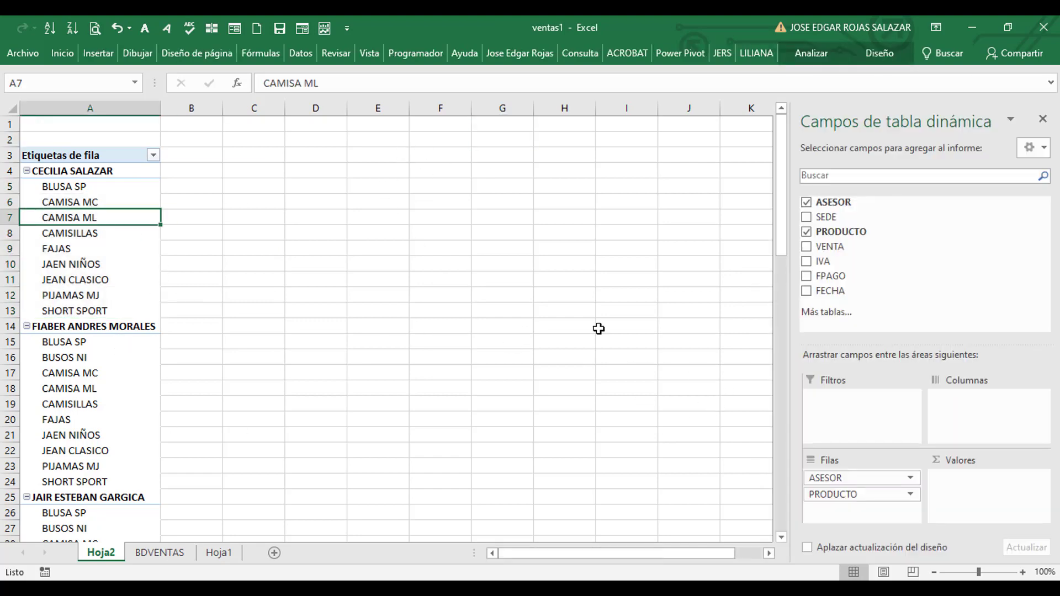
{"action": "left_click", "coordinate": [808, 203]}
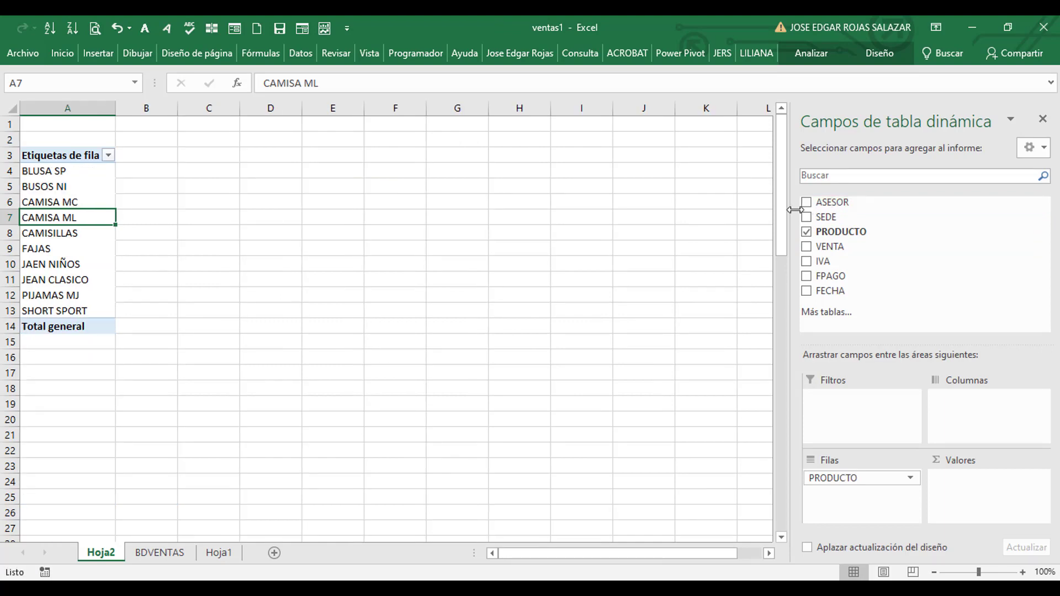
Re-add ASESOR and place it above PRODUCTO so each advisor's products nest beneath
{"action": "left_click", "coordinate": [806, 202]}
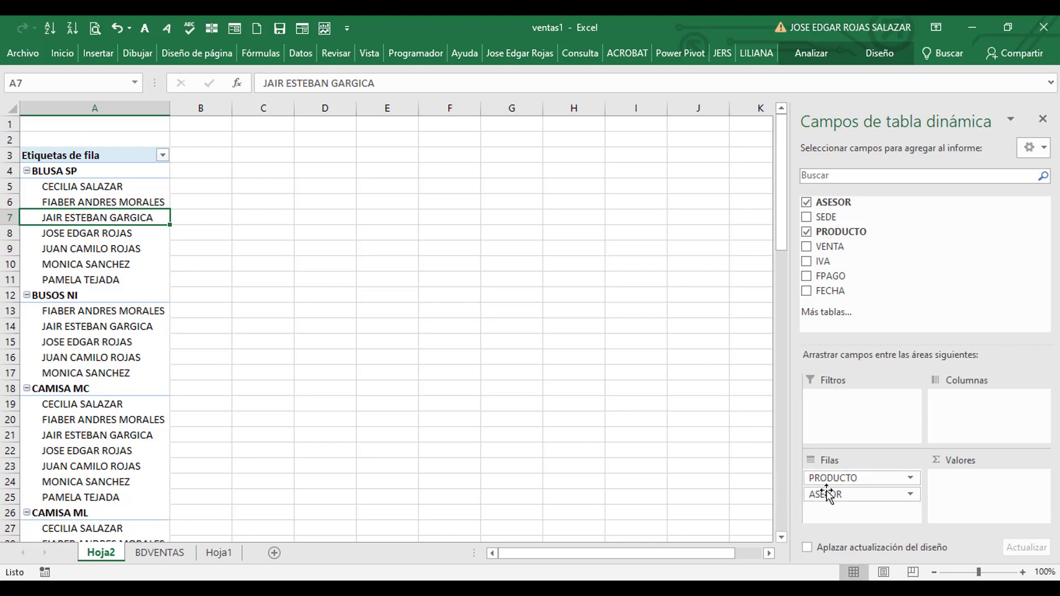
{"action": "left_click_drag", "start_coordinate": [826, 492], "coordinate": [826, 475]}
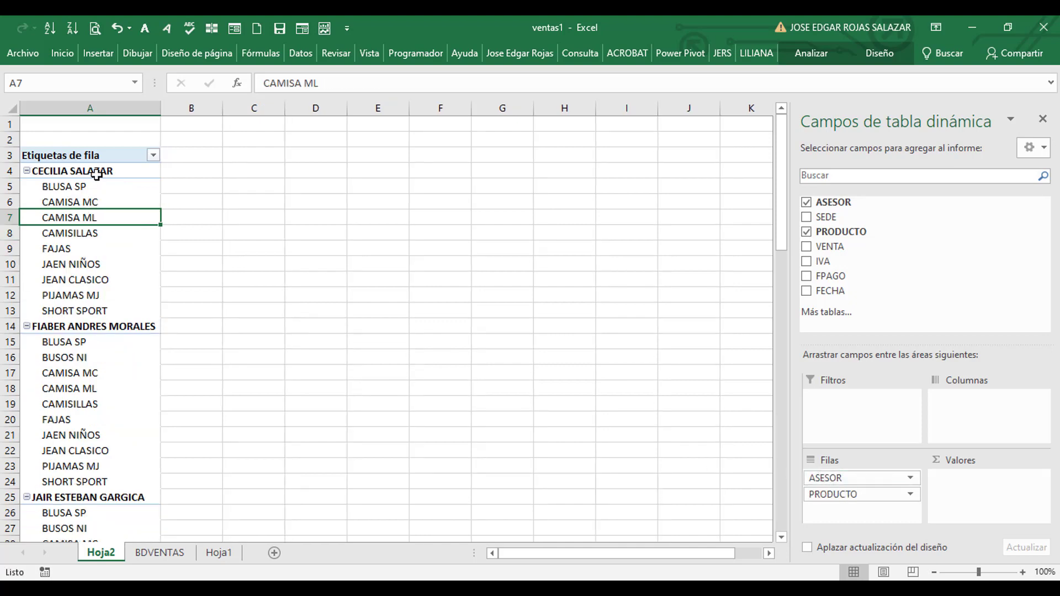
{"action": "left_click", "coordinate": [87, 176]}
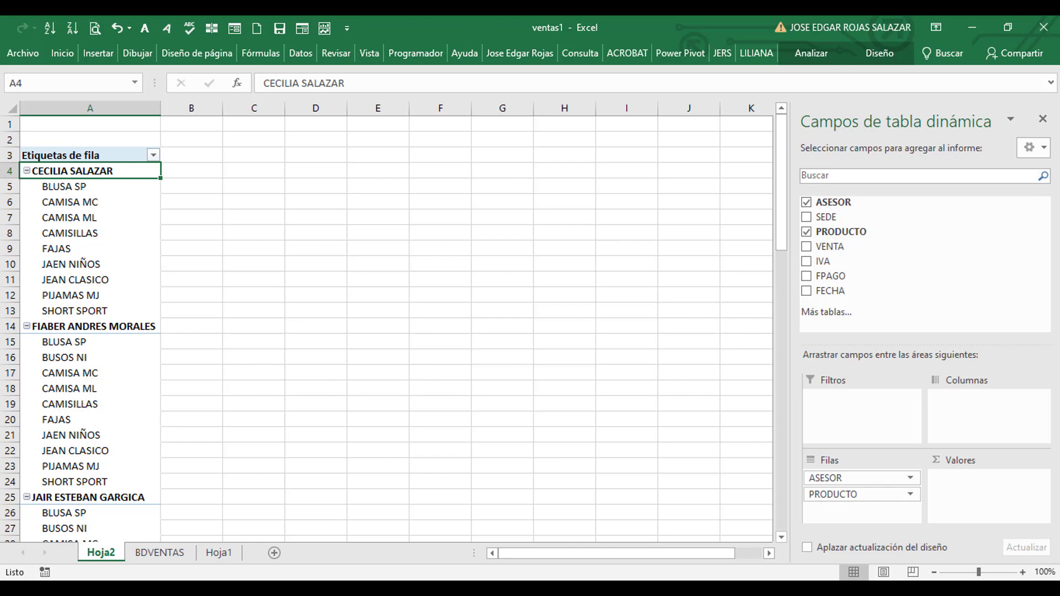
{"action": "right_click", "coordinate": [17, 590]}
{"action": "left_click", "coordinate": [455, 268]}
Settle the layout with the seven advisors as row labels and the ten products as column headings
{"action": "left_click_drag", "start_coordinate": [836, 495], "coordinate": [961, 412]}
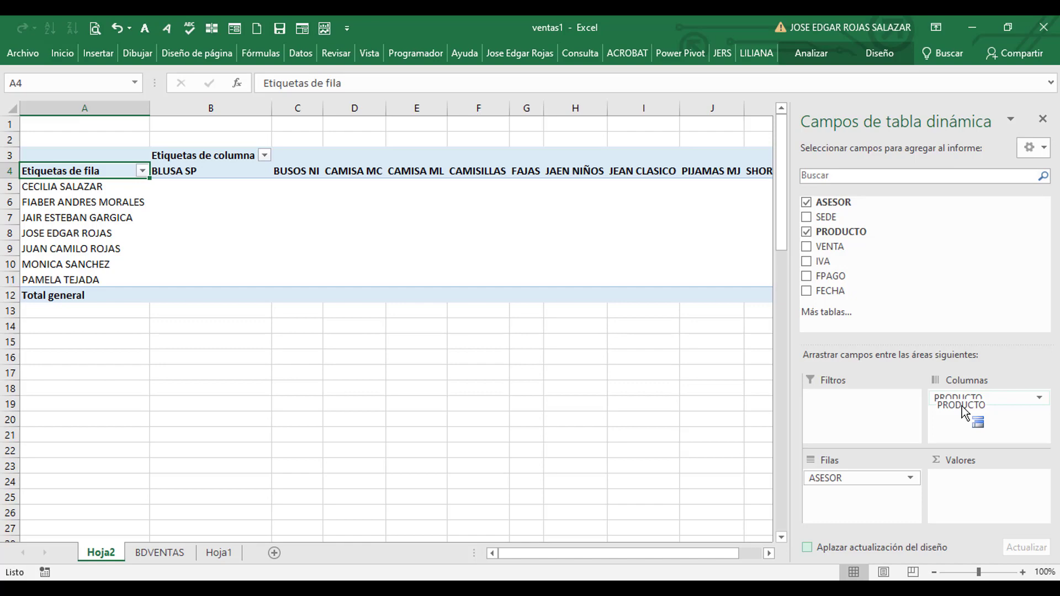
{"action": "mouse_move", "coordinate": [961, 411]}
{"action": "left_mouse_down"}
{"action": "mouse_move", "coordinate": [963, 402]}
{"action": "mouse_move", "coordinate": [825, 503]}
{"action": "mouse_move", "coordinate": [842, 481]}
{"action": "mouse_move", "coordinate": [959, 415]}
{"action": "left_mouse_up"}
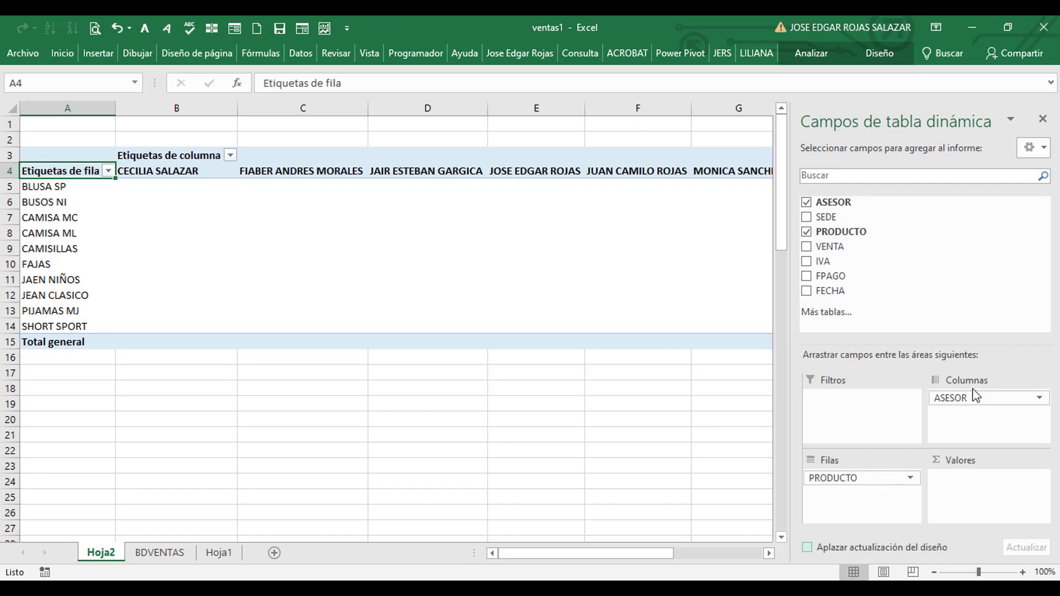
{"action": "left_click_drag", "start_coordinate": [890, 471], "coordinate": [953, 429]}
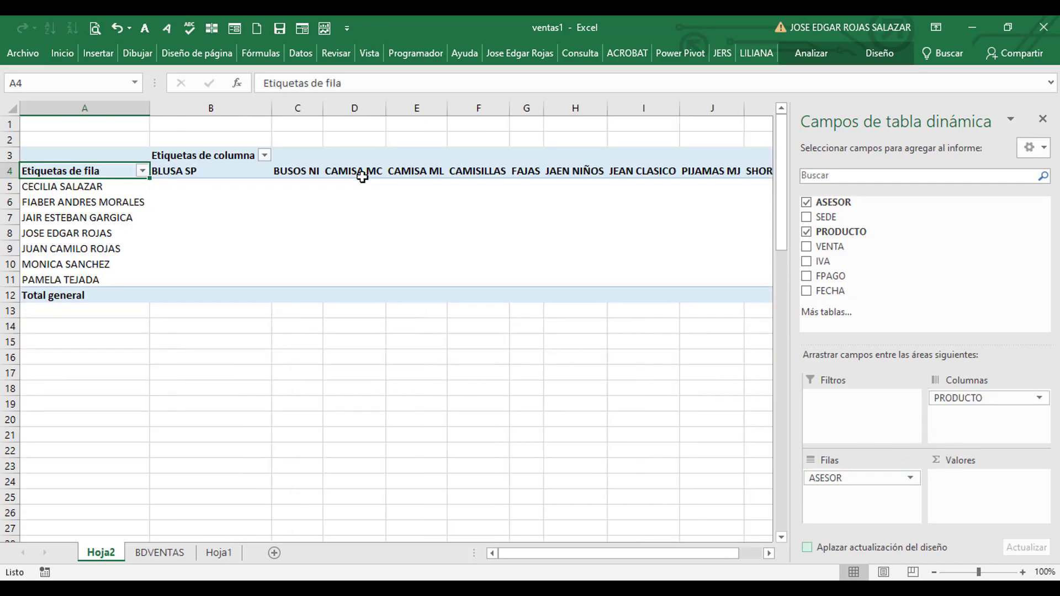
{"action": "left_click", "coordinate": [158, 552]}
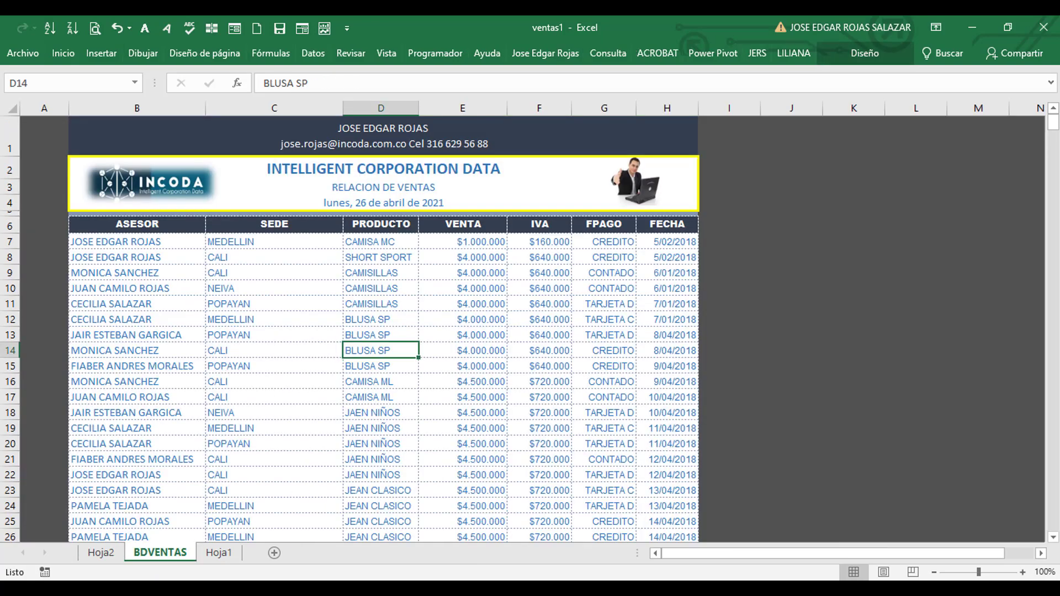
{"action": "left_click", "coordinate": [100, 553]}
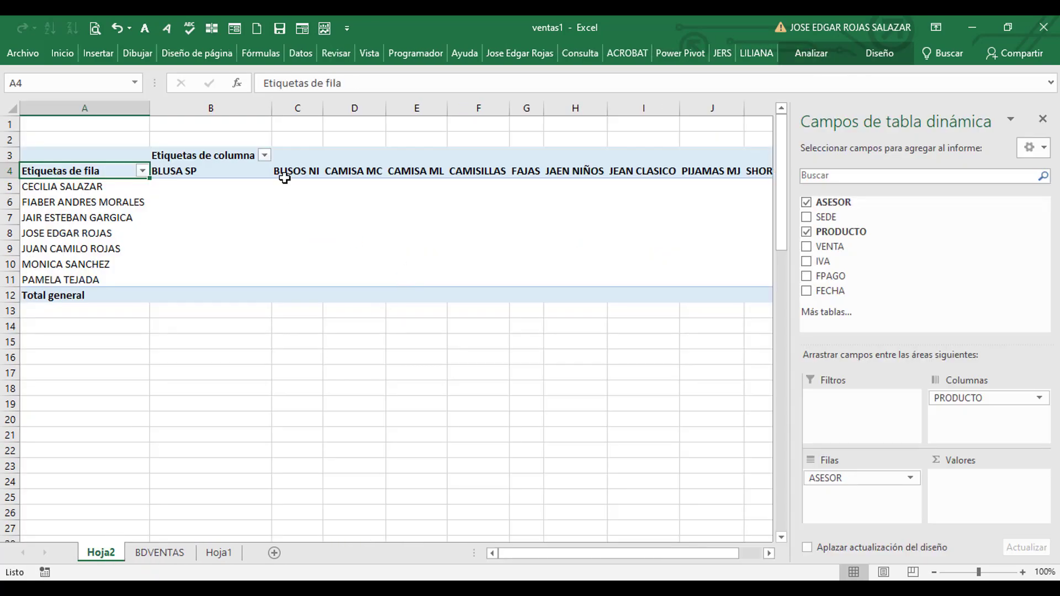
{"action": "left_click", "coordinate": [288, 171]}
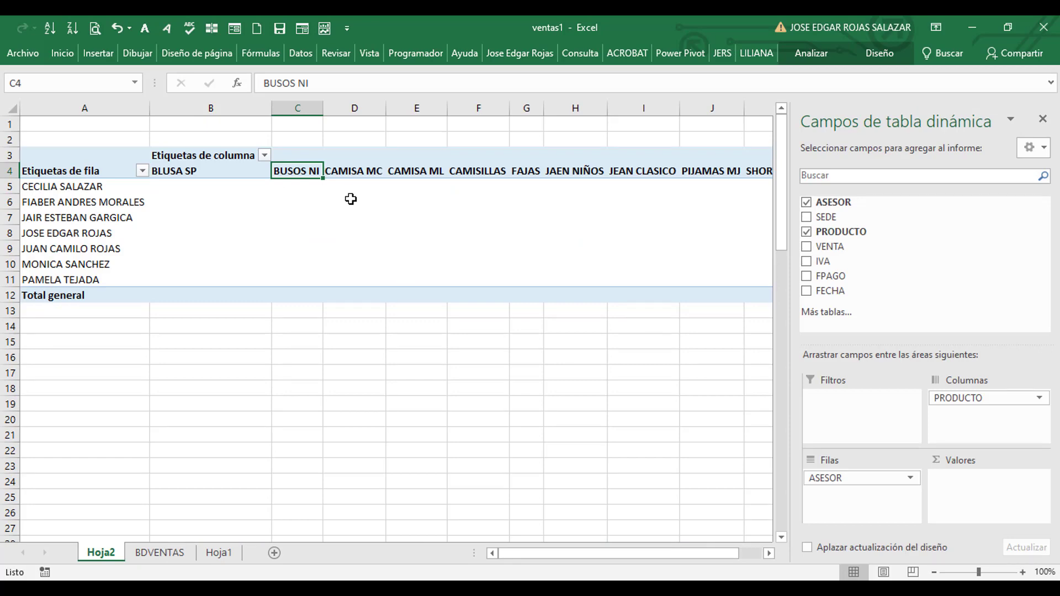
{"action": "left_click", "coordinate": [61, 232]}
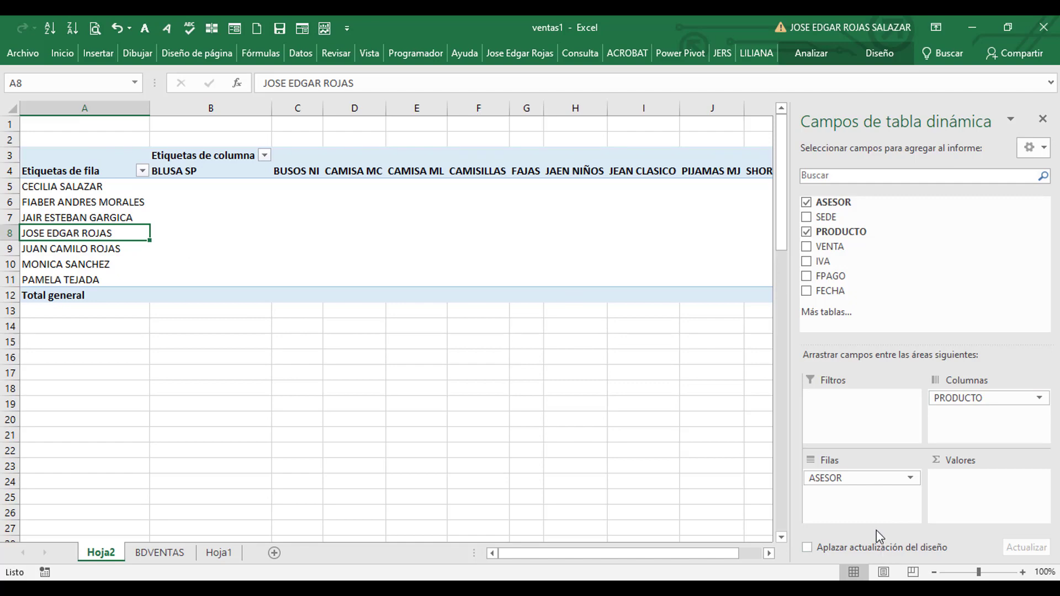
{"action": "left_click_drag", "start_coordinate": [852, 479], "coordinate": [845, 500]}
{"action": "mouse_move", "coordinate": [947, 398]}
{"action": "left_mouse_down"}
{"action": "mouse_move", "coordinate": [845, 401]}
{"action": "mouse_move", "coordinate": [963, 430]}
{"action": "mouse_move", "coordinate": [850, 500]}
{"action": "mouse_move", "coordinate": [949, 412]}
{"action": "left_mouse_up"}
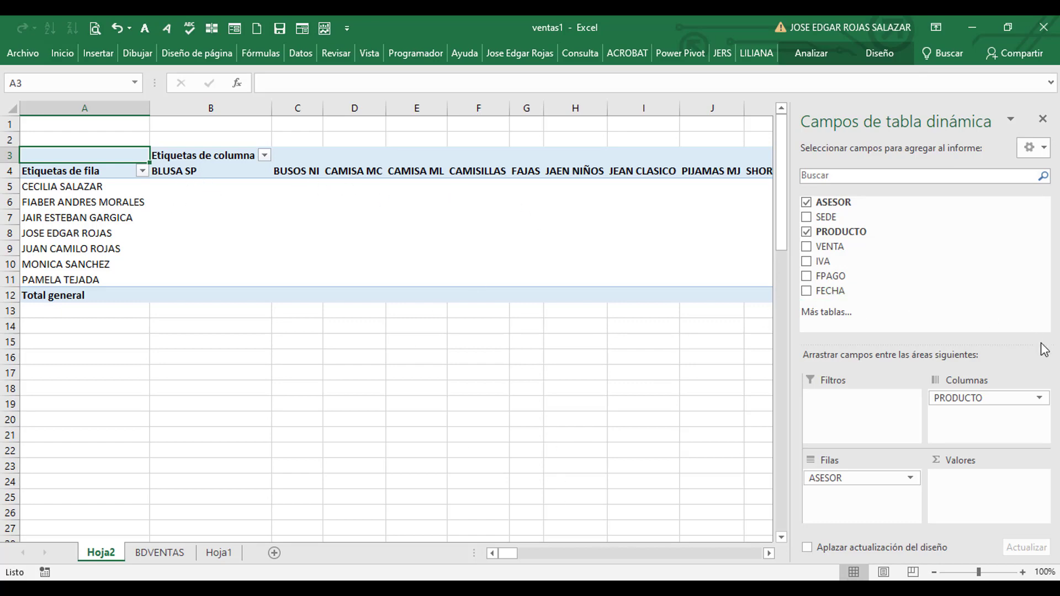
Add VENTA as Suma de VENTA and check the first advisor's BLUSA SP, CAMISA MC, CAMISA ML, CAMISILLAS sums
{"action": "left_click", "coordinate": [806, 247]}
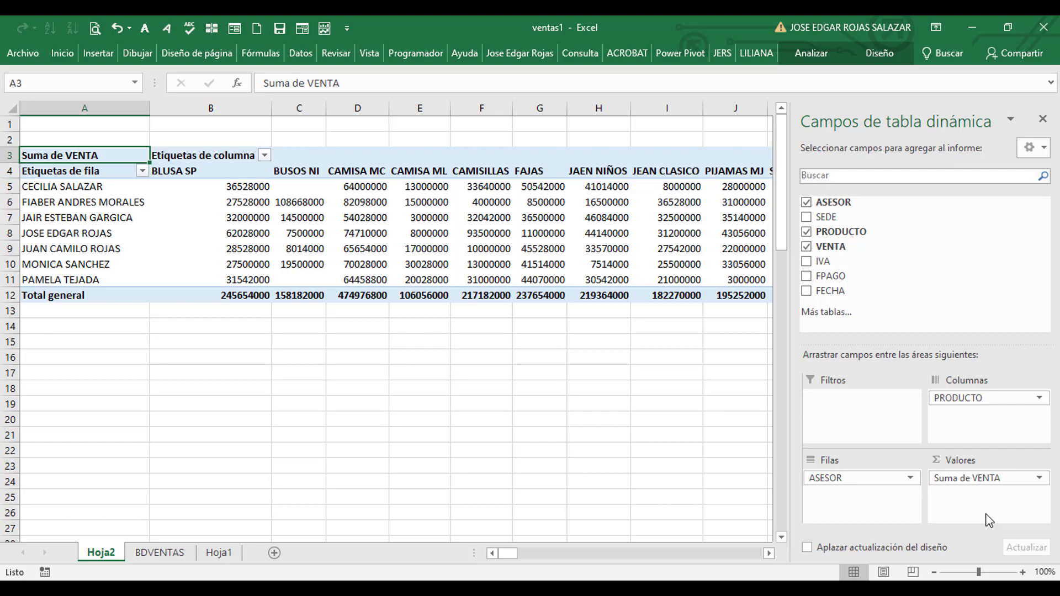
{"action": "left_click", "coordinate": [72, 191]}
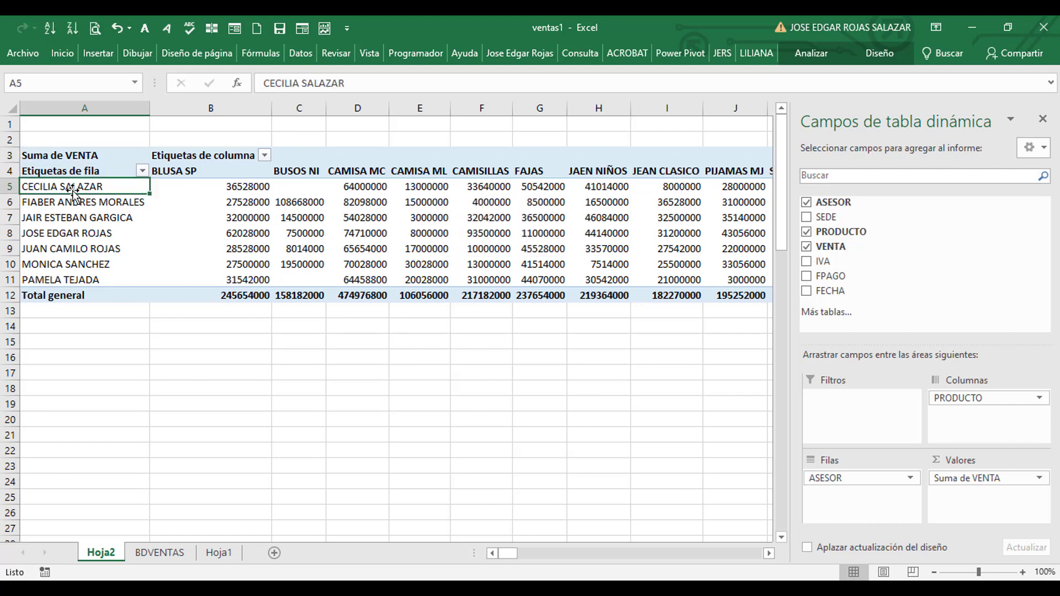
{"action": "left_click", "coordinate": [259, 186]}
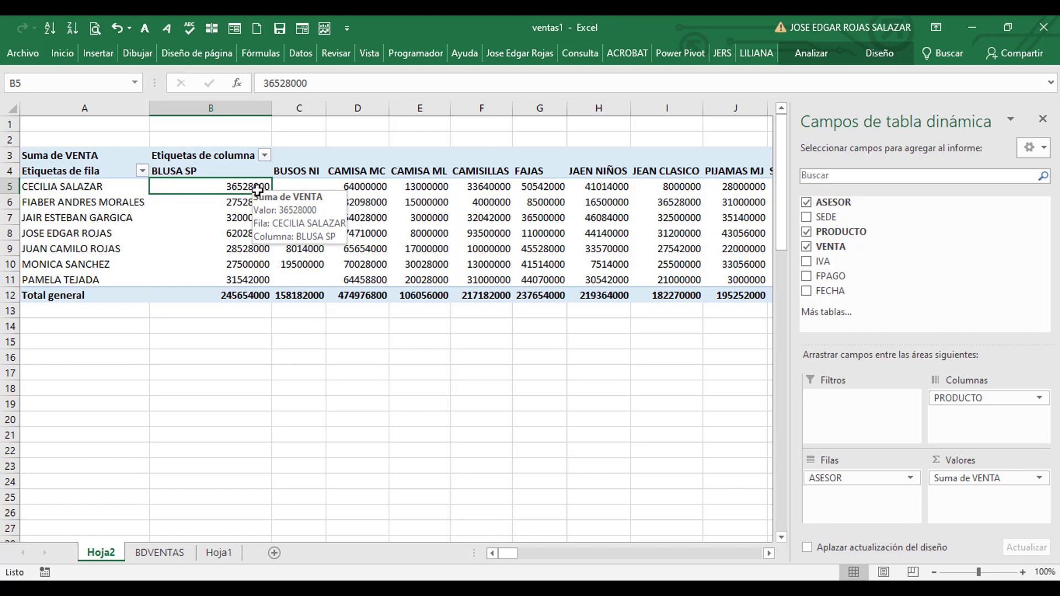
{"action": "left_click", "coordinate": [371, 189]}
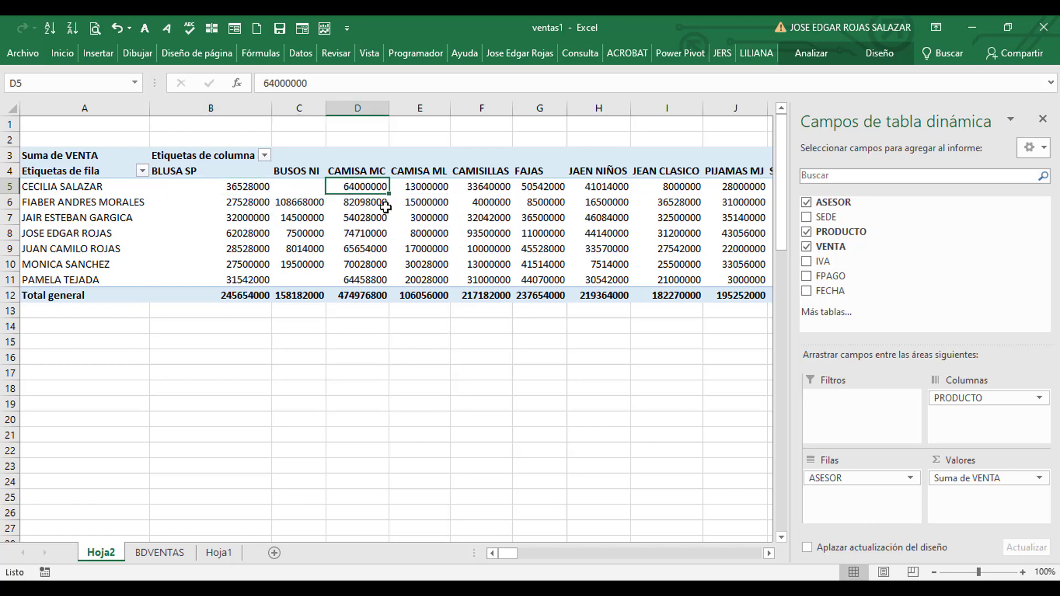
{"action": "left_click", "coordinate": [434, 189]}
{"action": "left_click", "coordinate": [491, 188]}
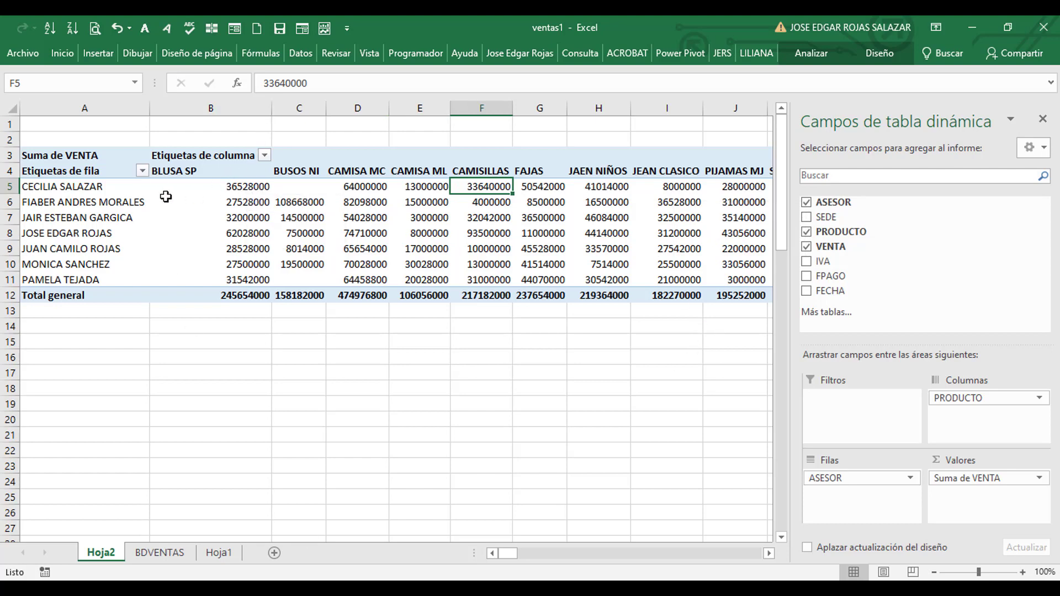
{"action": "left_click", "coordinate": [69, 191]}
{"action": "left_click", "coordinate": [227, 184]}
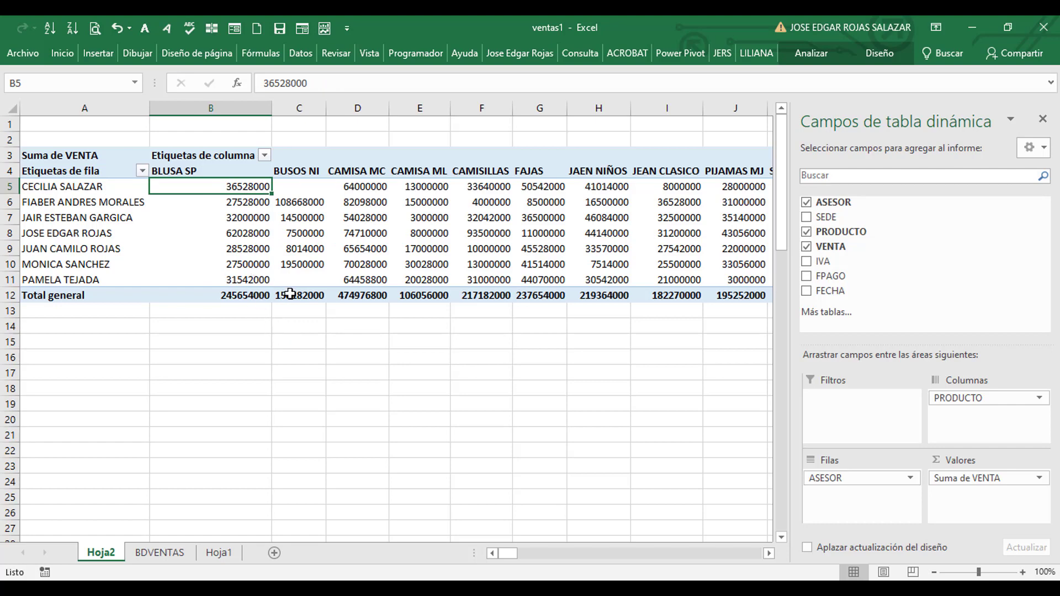
{"action": "mouse_move", "coordinate": [289, 294]}
{"action": "mouse_move", "coordinate": [237, 189]}
On BDVENTAS, turn on AutoFilter and filter ASESOR to only the first advisor
{"action": "left_click", "coordinate": [165, 553]}
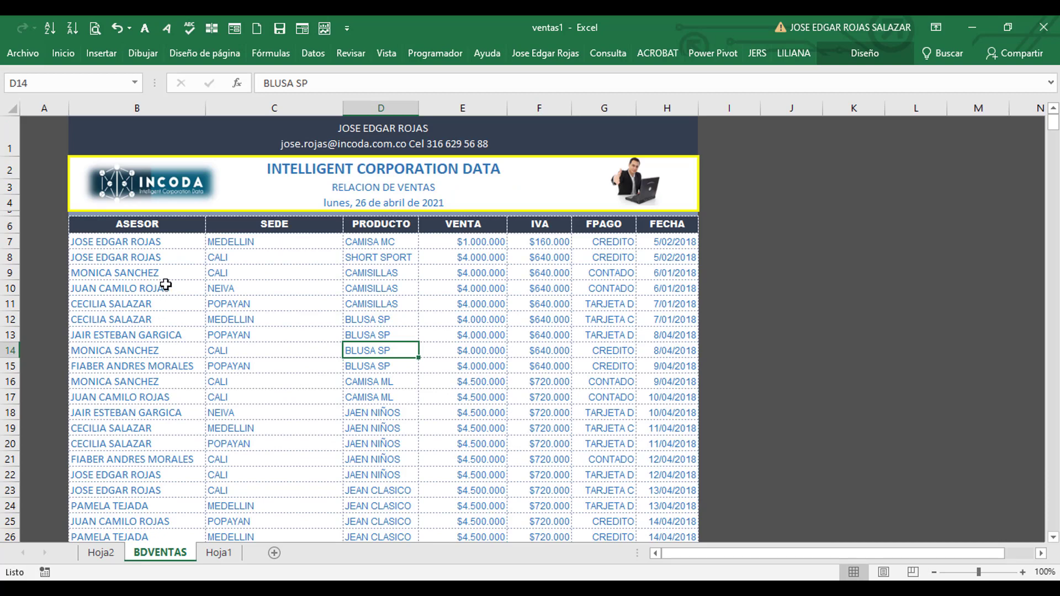
{"action": "left_click", "coordinate": [203, 290]}
{"action": "key", "text": "ctrl+shift+l"}
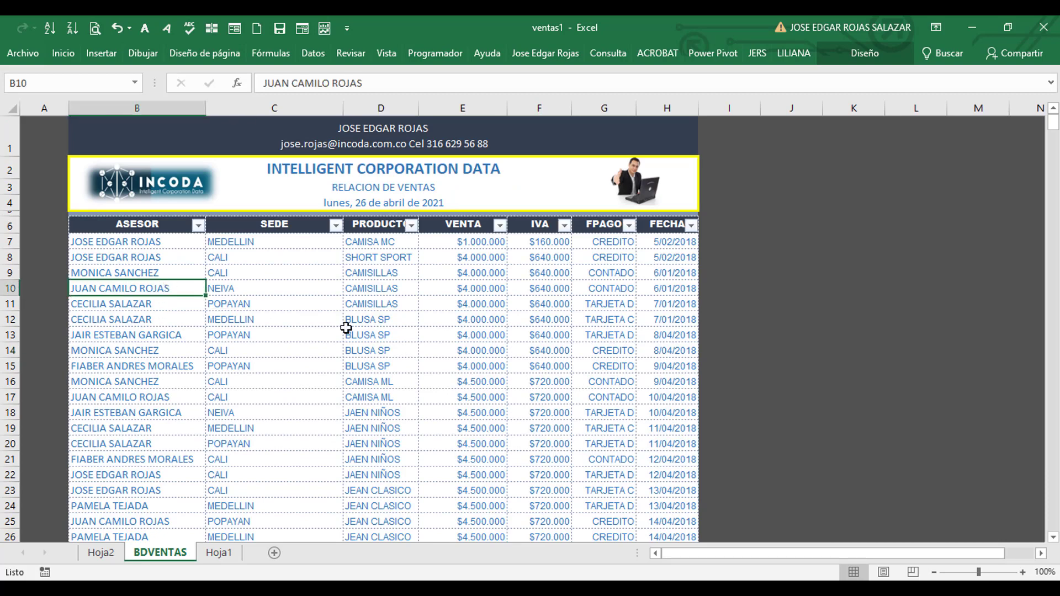
{"action": "left_click", "coordinate": [197, 225]}
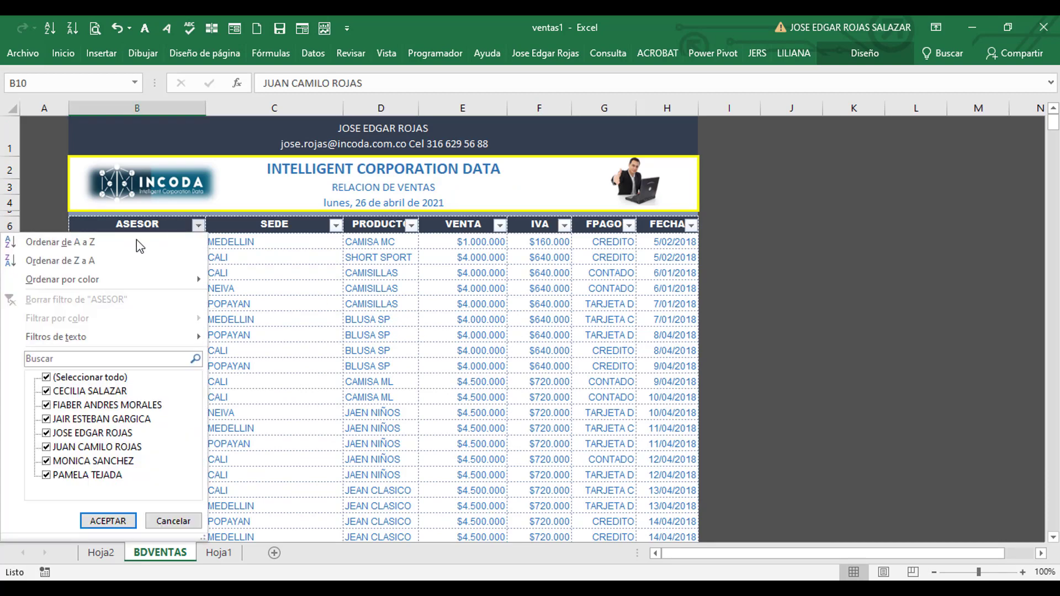
{"action": "left_click", "coordinate": [47, 378]}
{"action": "left_click", "coordinate": [52, 391]}
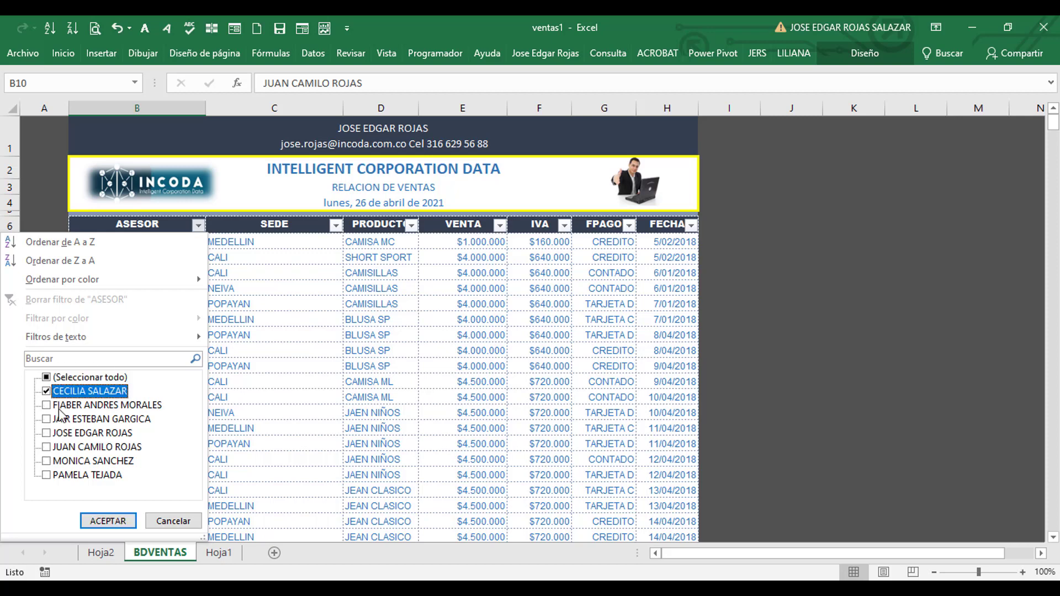
{"action": "left_click", "coordinate": [108, 521]}
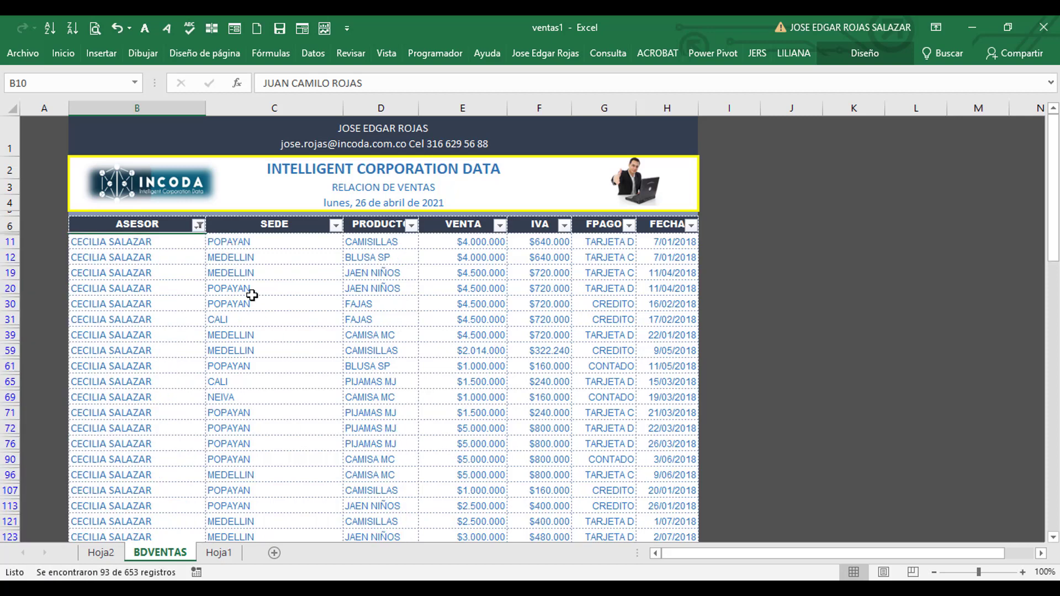
Filter PRODUCTO down to BLUSA SP for that advisor
{"action": "left_click", "coordinate": [250, 291]}
{"action": "left_click", "coordinate": [335, 225]}
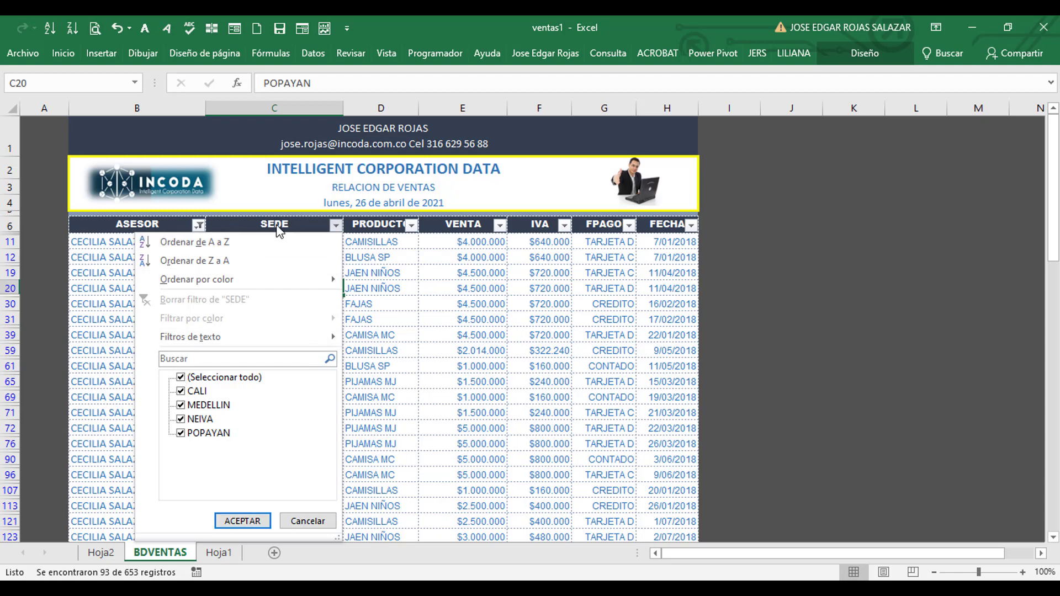
{"action": "left_click", "coordinate": [411, 225]}
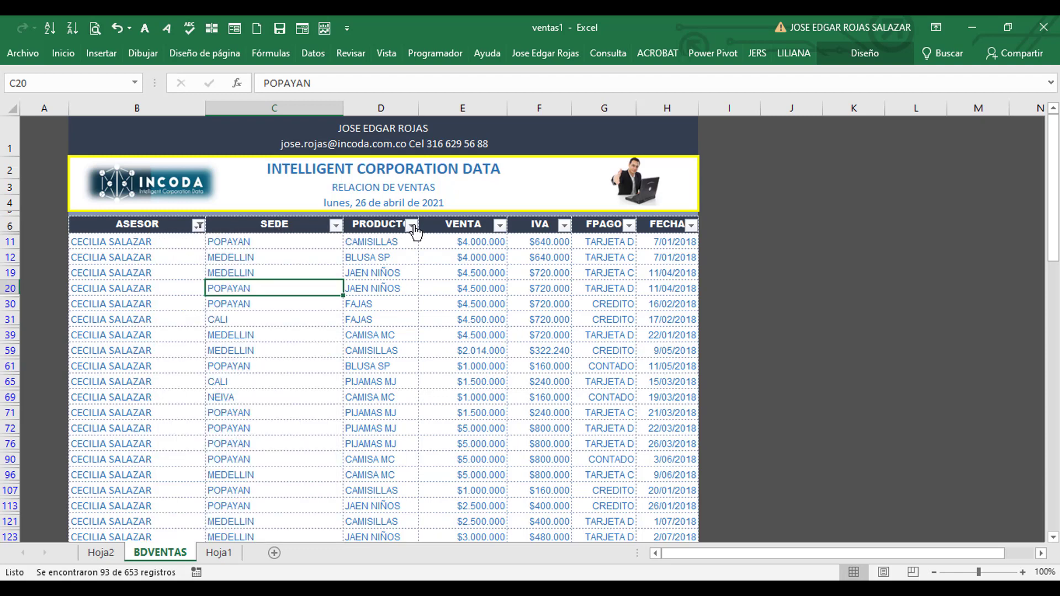
{"action": "left_click", "coordinate": [411, 225]}
{"action": "left_click", "coordinate": [256, 377]}
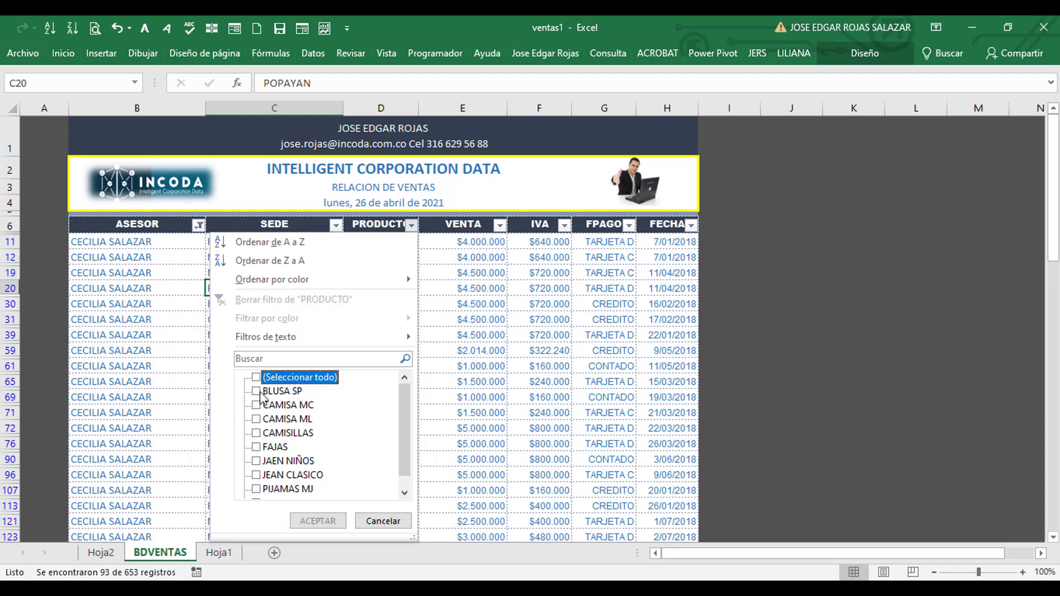
{"action": "left_click", "coordinate": [256, 390]}
{"action": "left_click", "coordinate": [318, 520]}
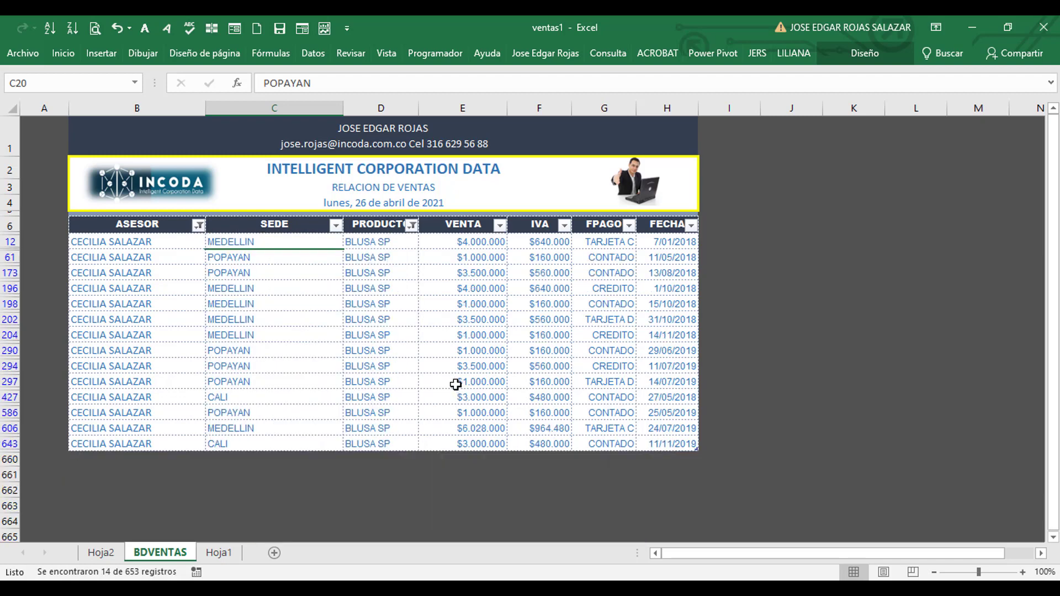
Select the filtered VENTA amounts to read their sum, then remove all filters
{"action": "left_click", "coordinate": [464, 382]}
{"action": "left_click_drag", "start_coordinate": [480, 241], "coordinate": [474, 440]}
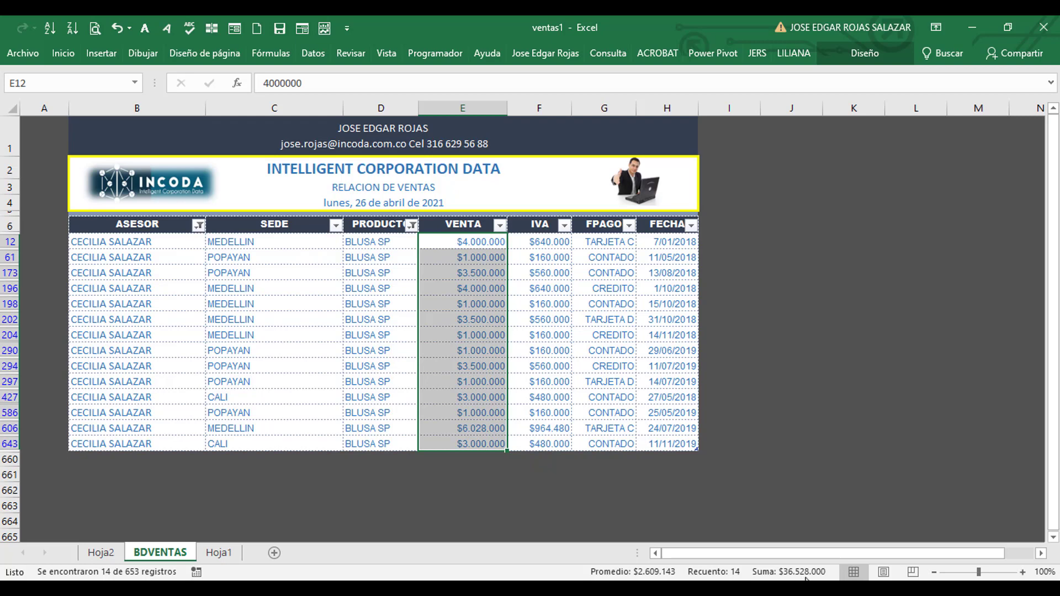
{"action": "left_click", "coordinate": [342, 305]}
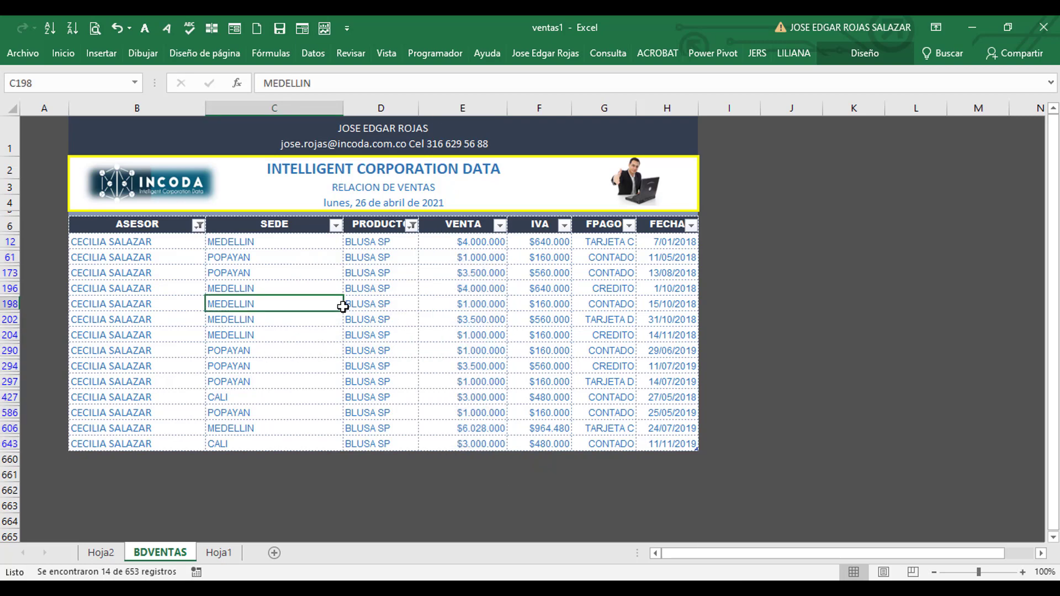
{"action": "key", "text": "ctrl+shift+l"}
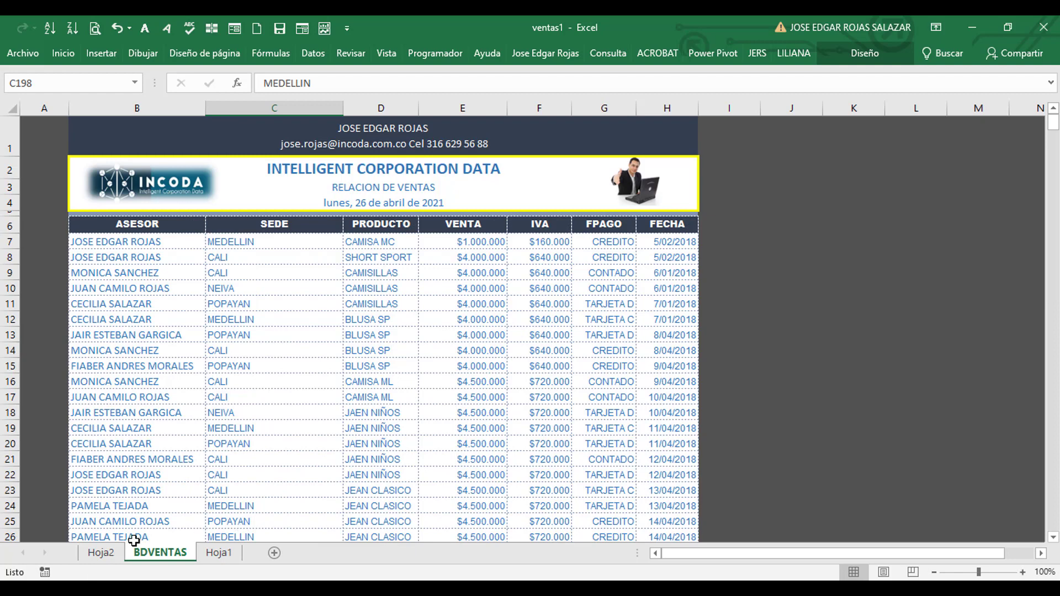
Drill down into the first advisor's BLUSA SP value on Hoja2, creating detail sheet Hoja3
{"action": "left_click", "coordinate": [111, 554]}
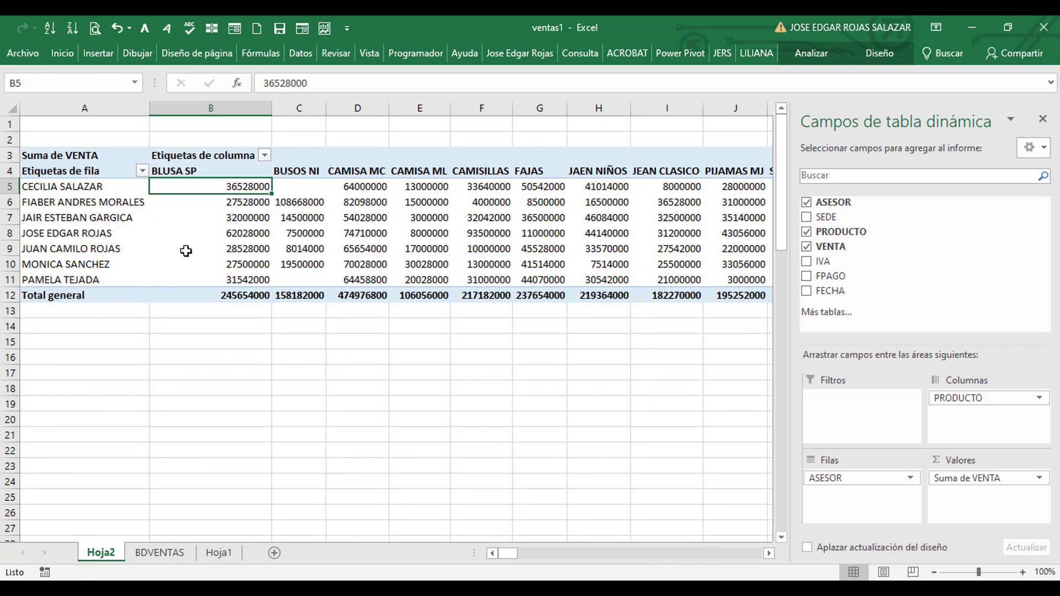
{"action": "mouse_move", "coordinate": [235, 210]}
{"action": "double_click", "coordinate": [236, 187]}
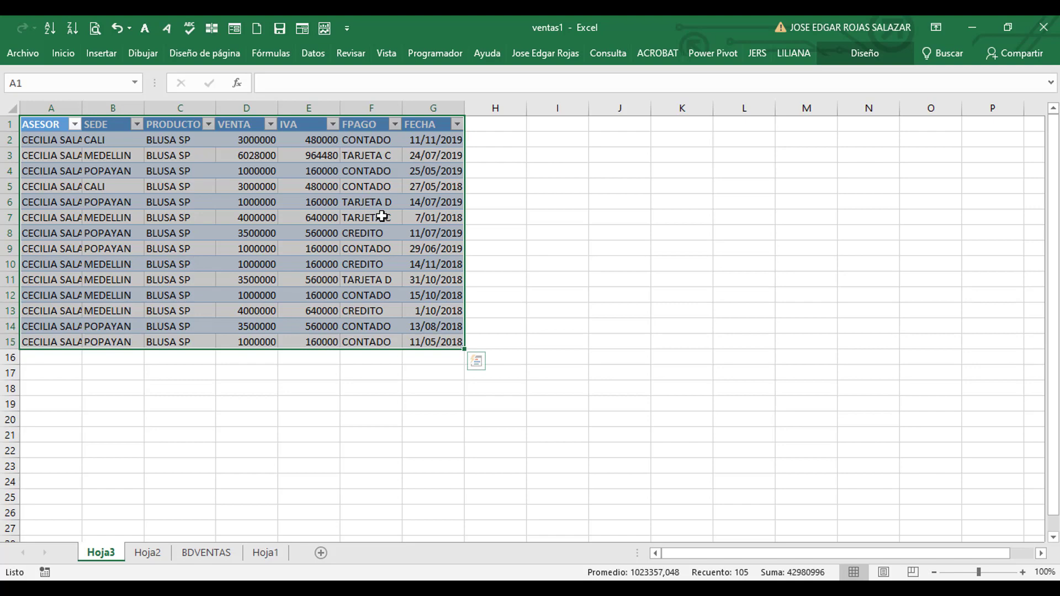
Delete the Hoja3 detail sheet and confirm
{"action": "right_click", "coordinate": [98, 557]}
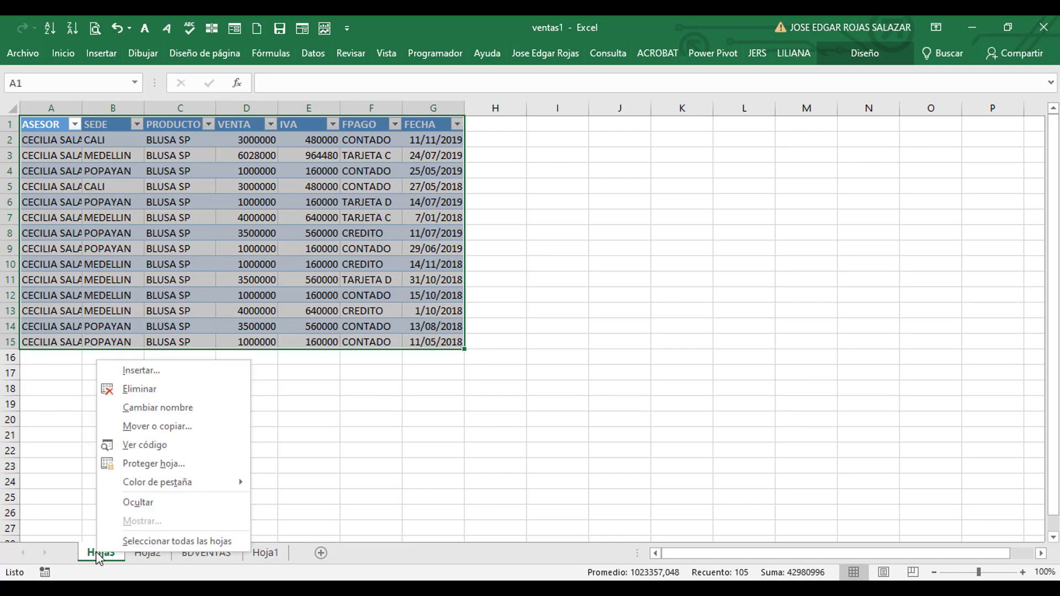
{"action": "left_click", "coordinate": [161, 389]}
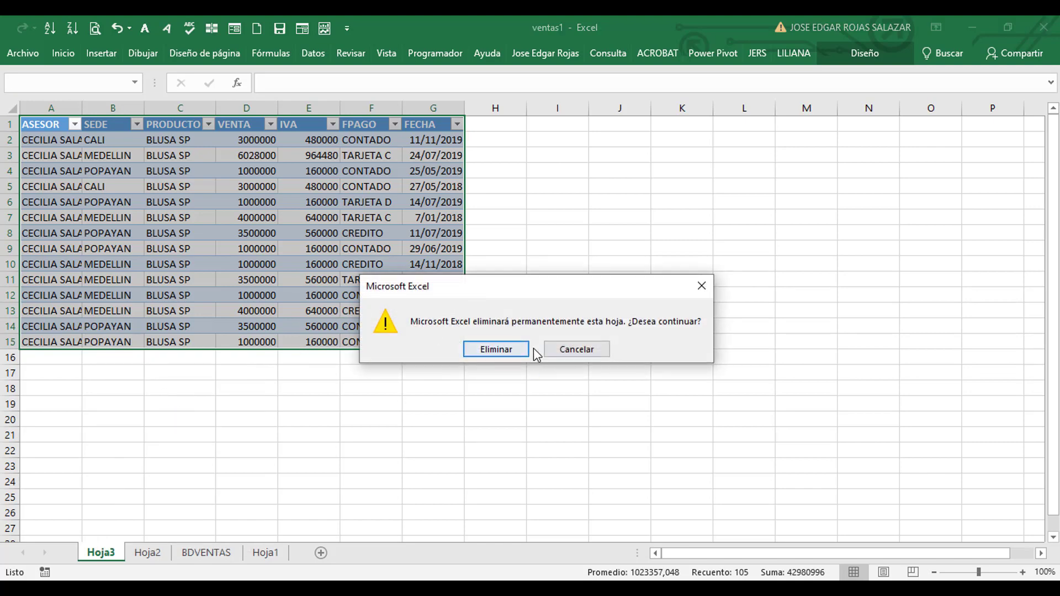
{"action": "left_click", "coordinate": [512, 349]}
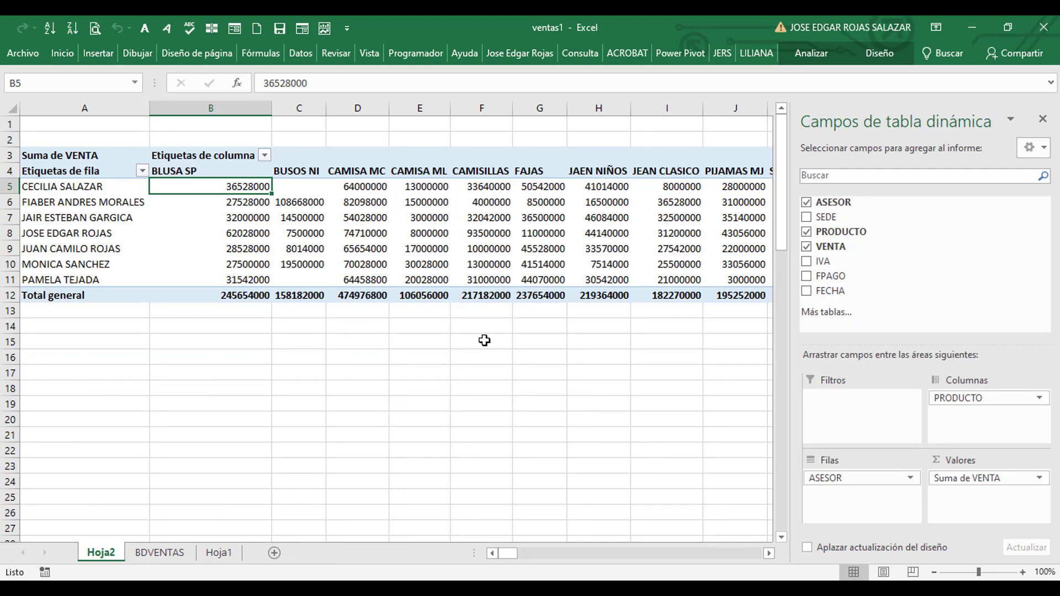
{"action": "left_click", "coordinate": [241, 297]}
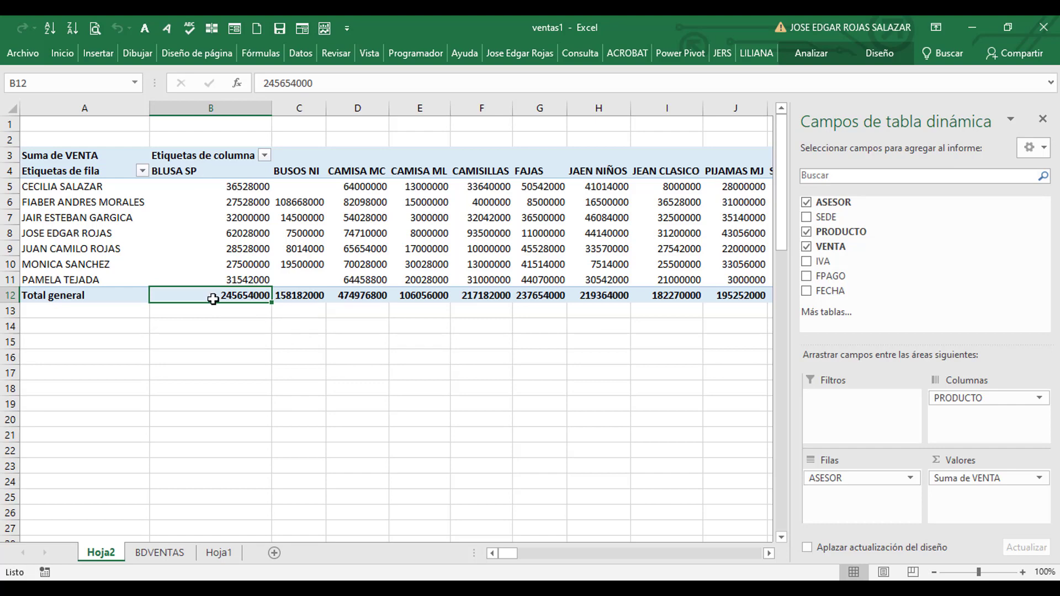
{"action": "left_click", "coordinate": [603, 368]}
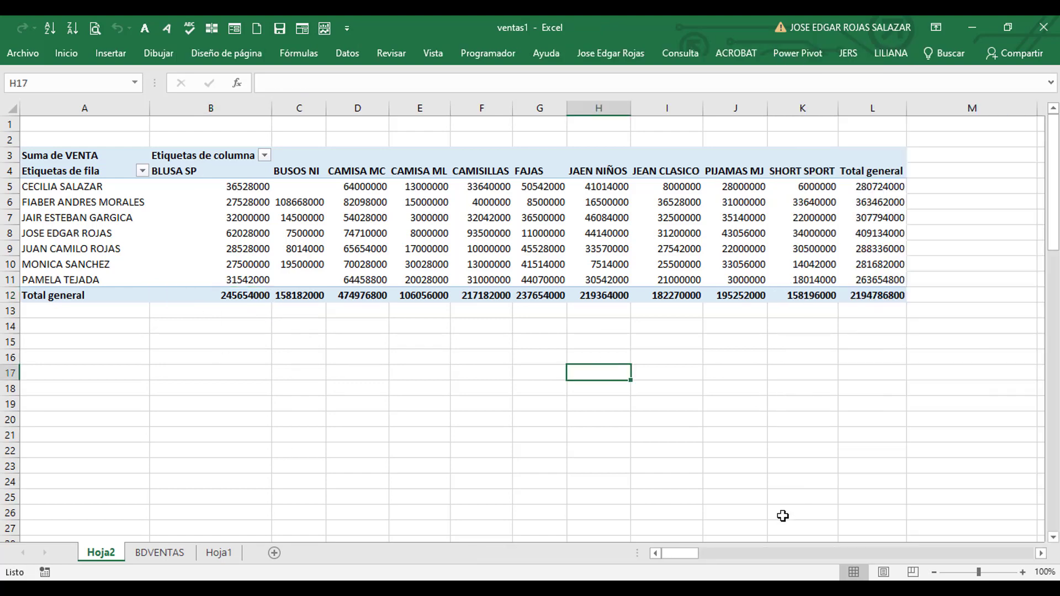
{"action": "left_click", "coordinate": [883, 187]}
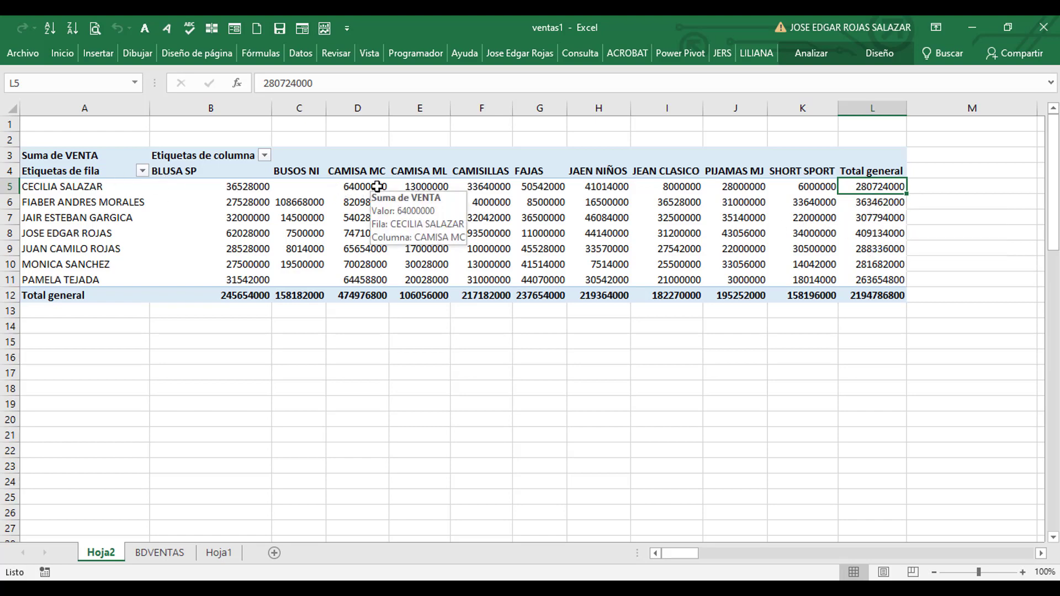
{"action": "double_click", "coordinate": [889, 186]}
{"action": "scroll", "coordinate": [344, 324], "scroll_direction": "down", "scroll_amount": 6}
{"action": "scroll", "coordinate": [344, 324], "scroll_direction": "down", "scroll_amount": 16}
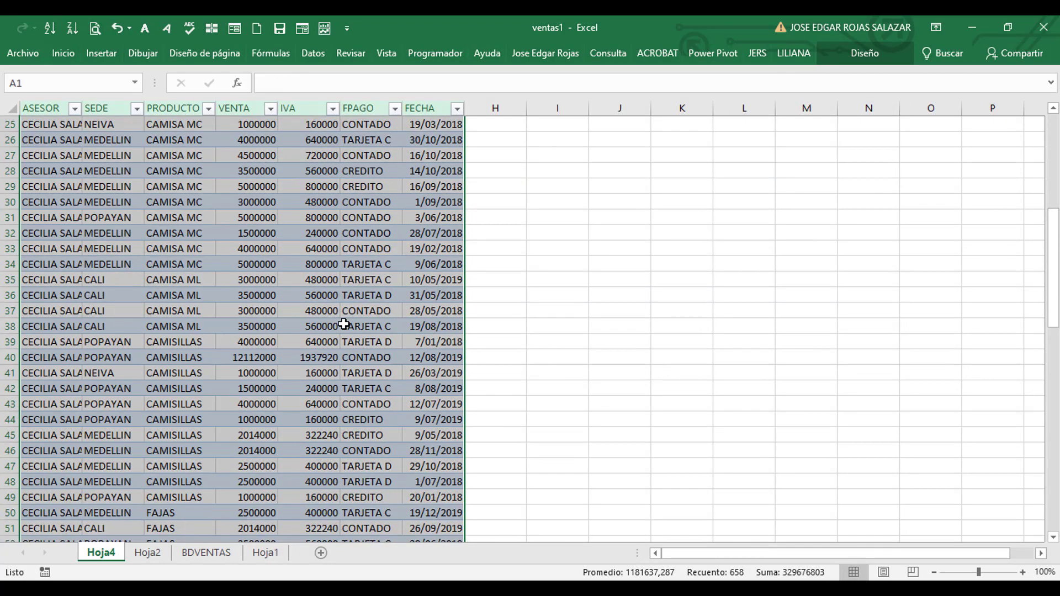
{"action": "scroll", "coordinate": [352, 319], "scroll_direction": "up", "scroll_amount": 20}
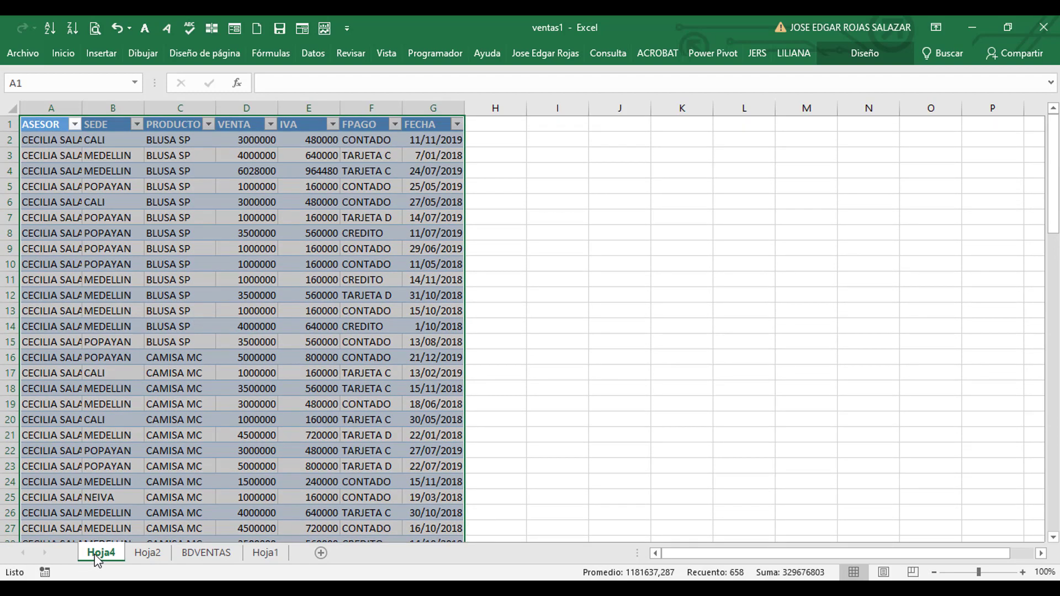
{"action": "right_click", "coordinate": [109, 551]}
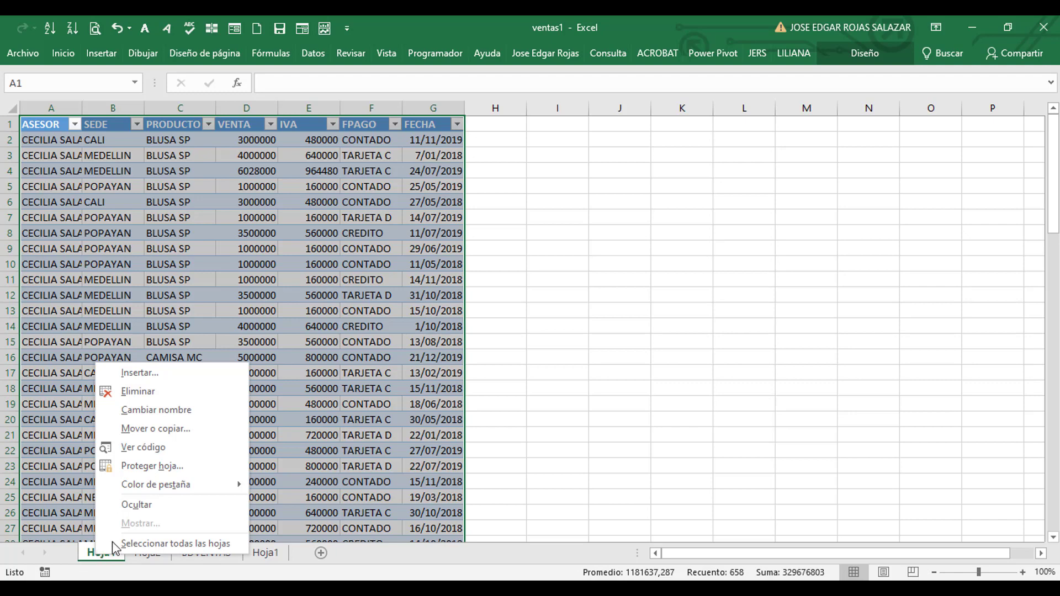
{"action": "left_click", "coordinate": [157, 392]}
{"action": "left_click", "coordinate": [494, 350]}
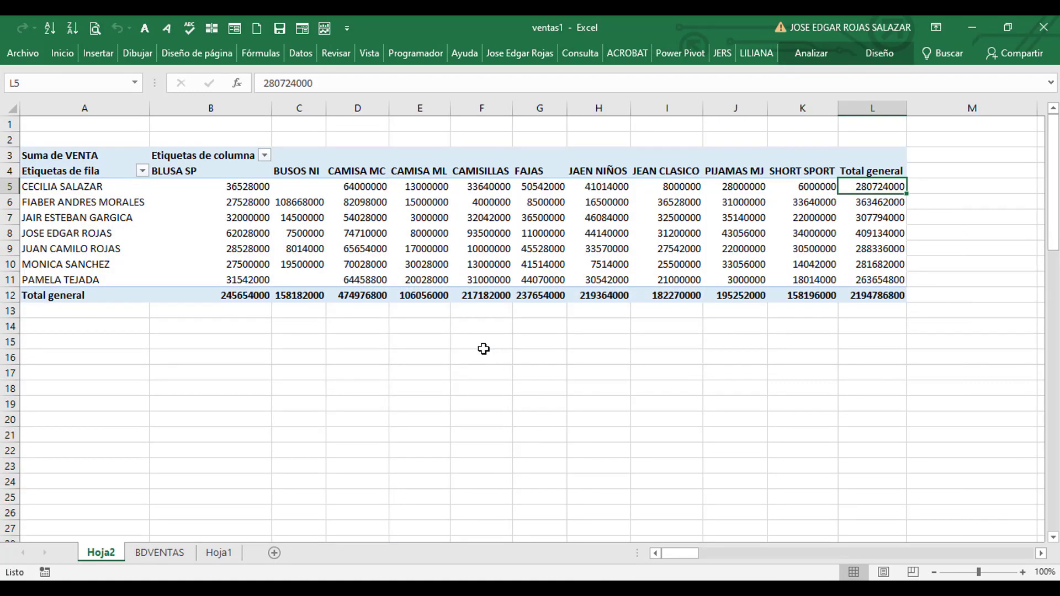
{"action": "left_click", "coordinate": [466, 283]}
Format the pivot values B5:L12 as Number with thousands separators and no decimals (e.g. 36.528.000)
{"action": "mouse_move", "coordinate": [461, 292]}
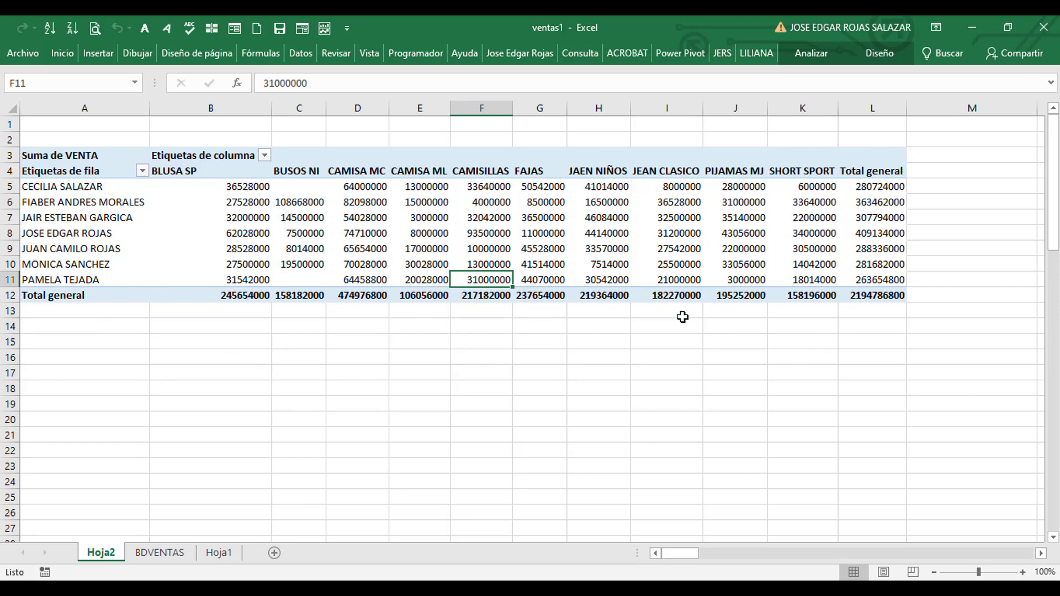
{"action": "left_click_drag", "start_coordinate": [221, 183], "coordinate": [889, 297]}
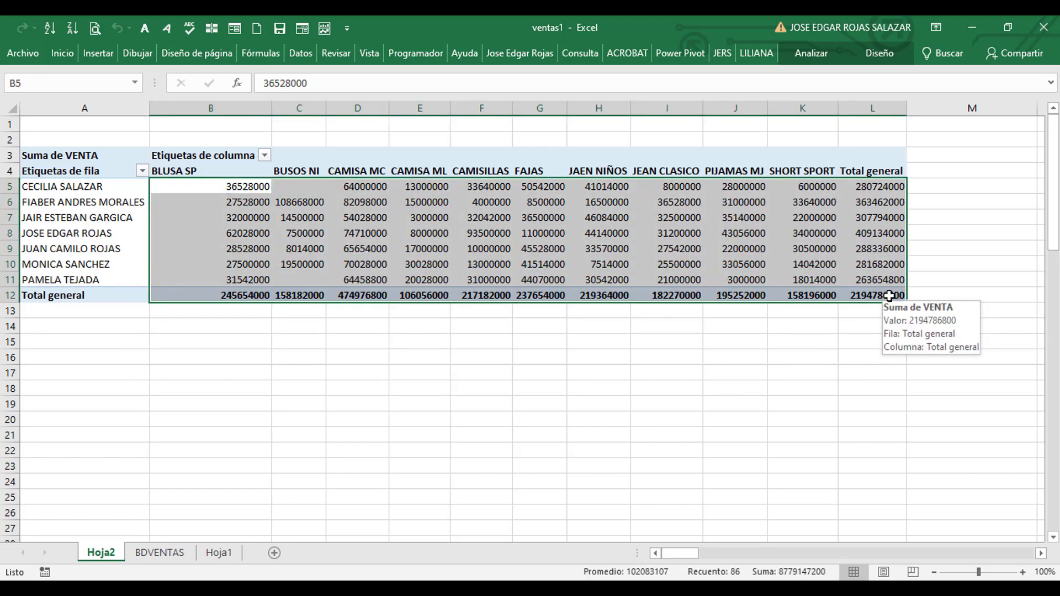
{"action": "key", "text": "ctrl+shift+4"}
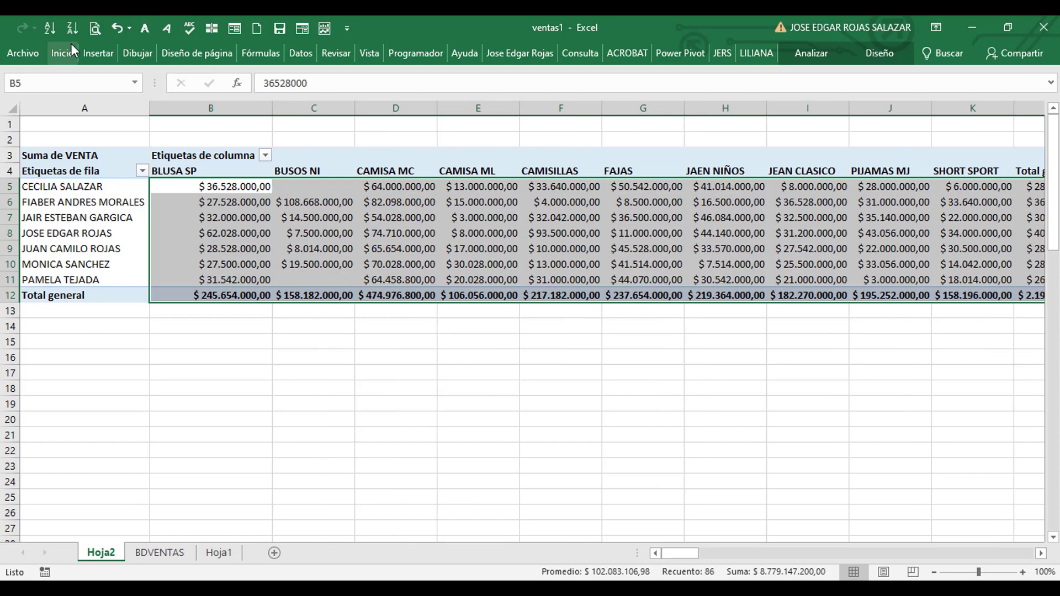
{"action": "key", "text": "ctrl+shift+1"}
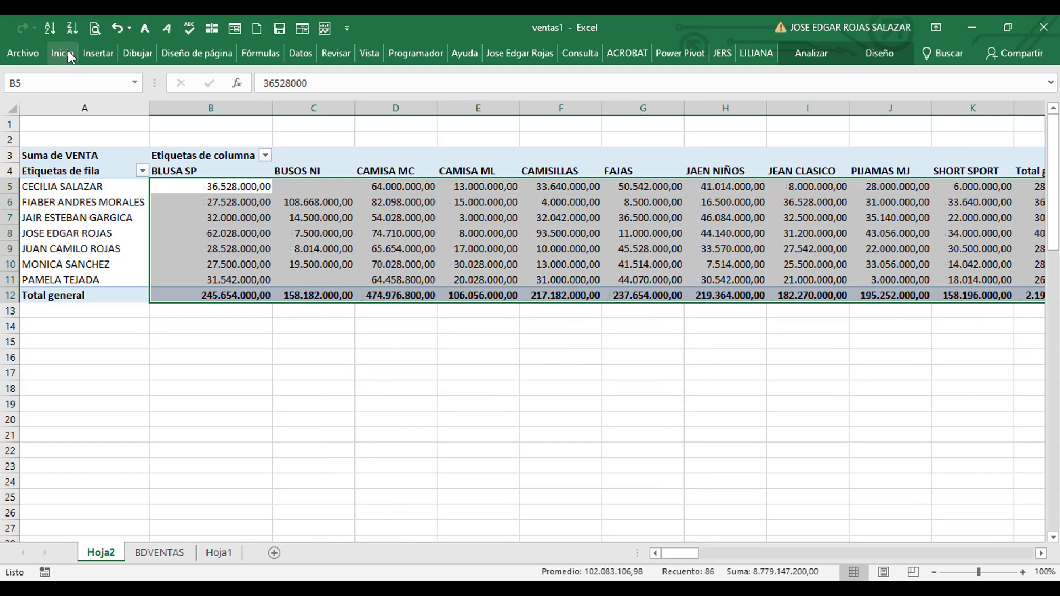
{"action": "left_click", "coordinate": [62, 53]}
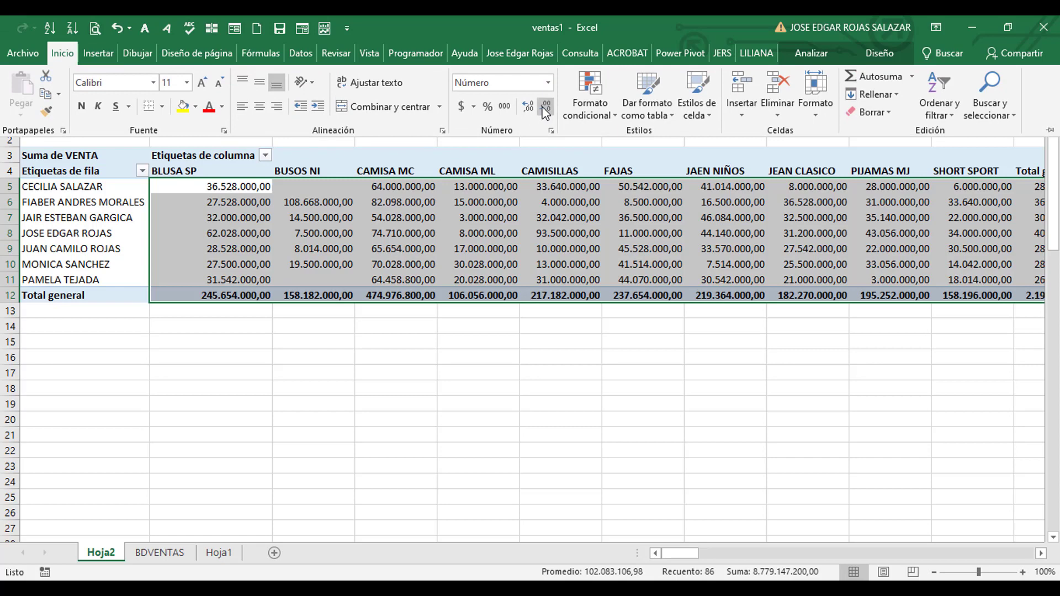
{"action": "left_click", "coordinate": [545, 111]}
{"action": "left_click", "coordinate": [545, 110]}
{"action": "left_click", "coordinate": [471, 237]}
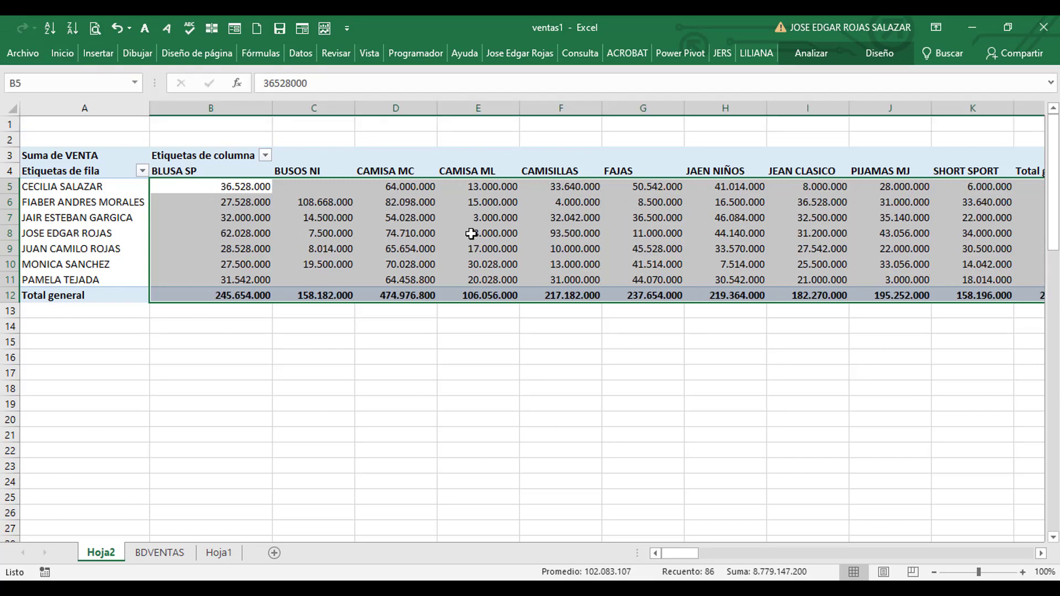
{"action": "left_click", "coordinate": [469, 234]}
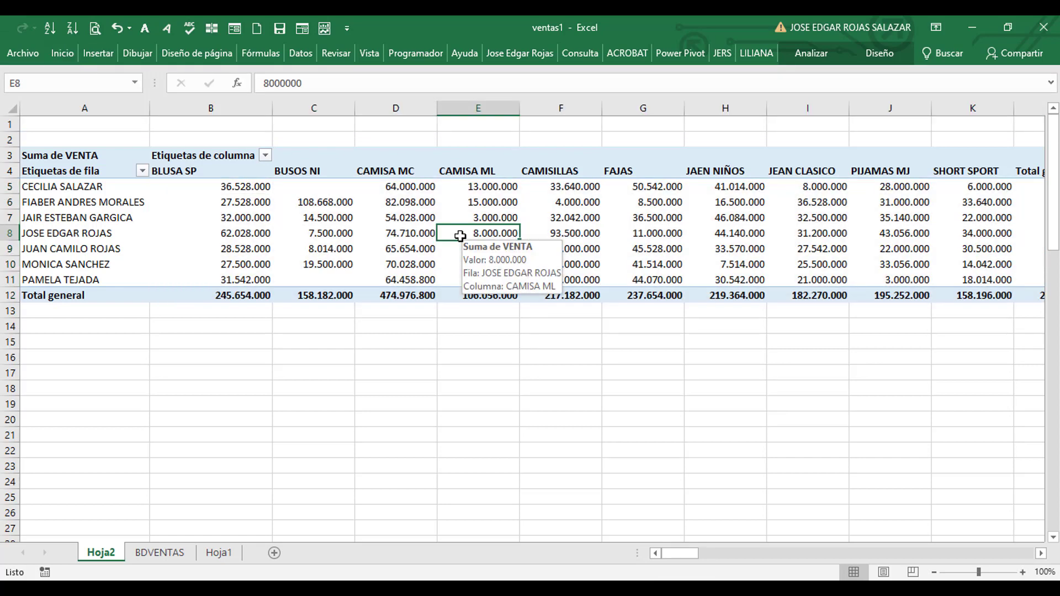